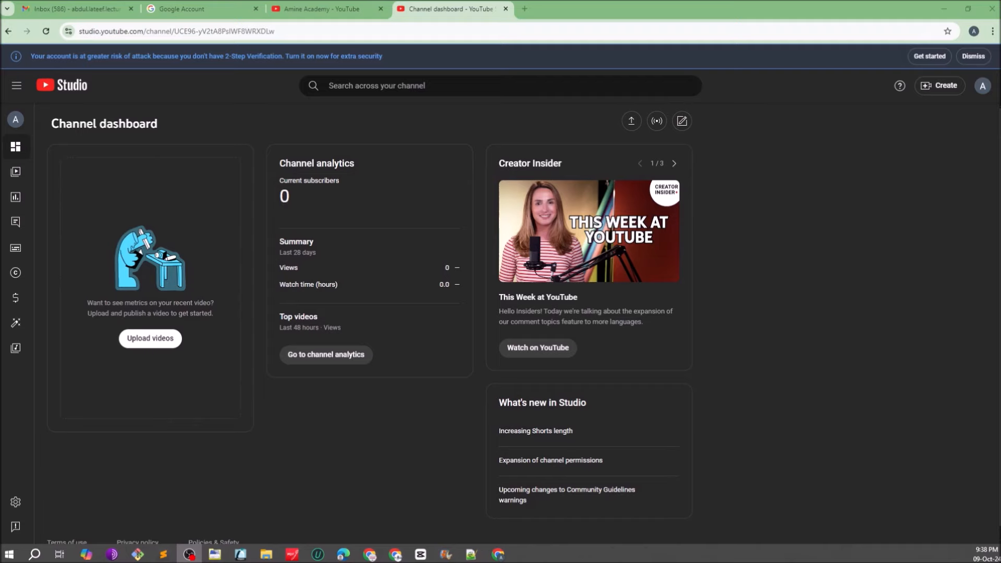
- Open the Amine Academy channel page and go to its channel customization settings
{"action": "left_click", "coordinate": [61, 85]}
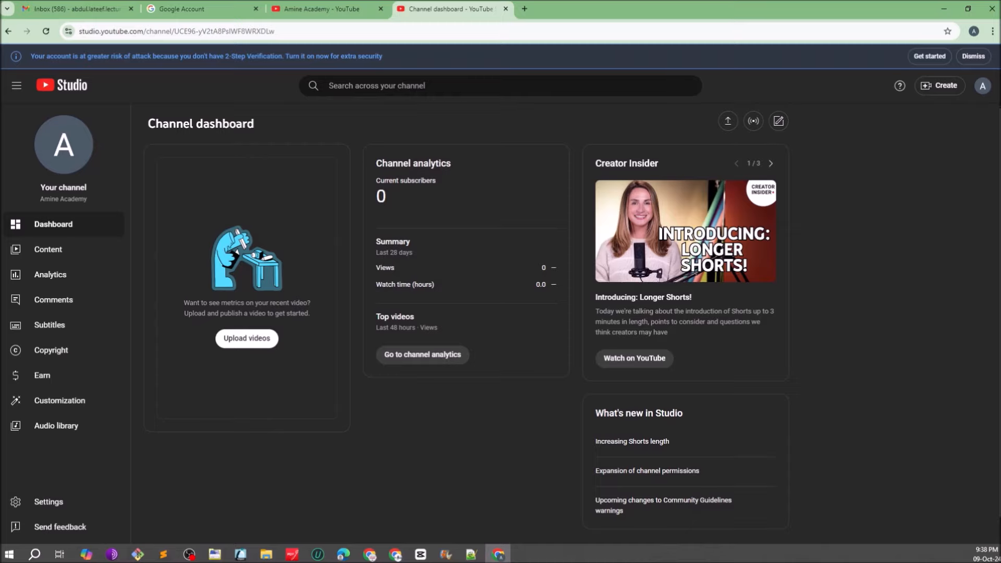
{"action": "left_click", "coordinate": [63, 145]}
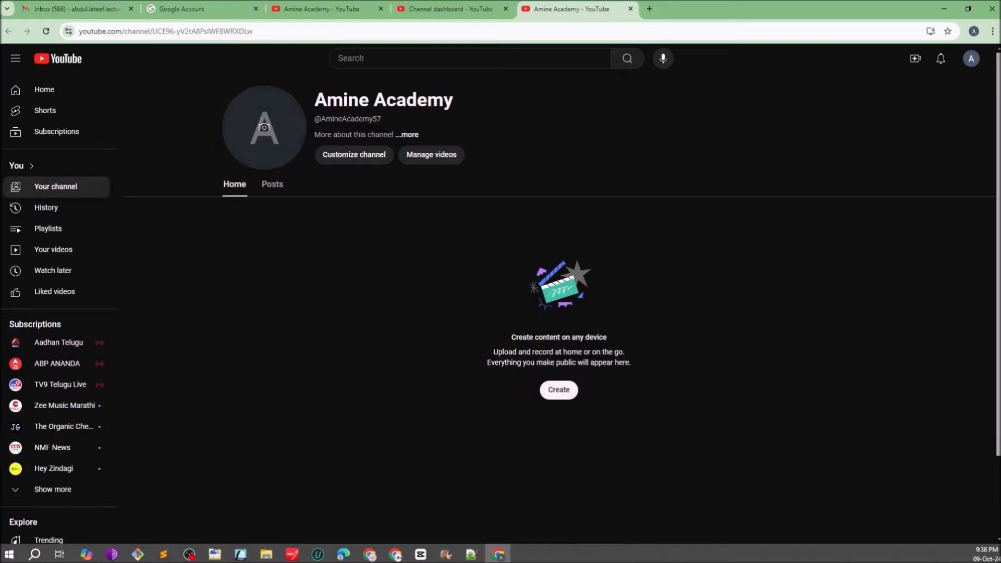
{"action": "left_click", "coordinate": [354, 155]}
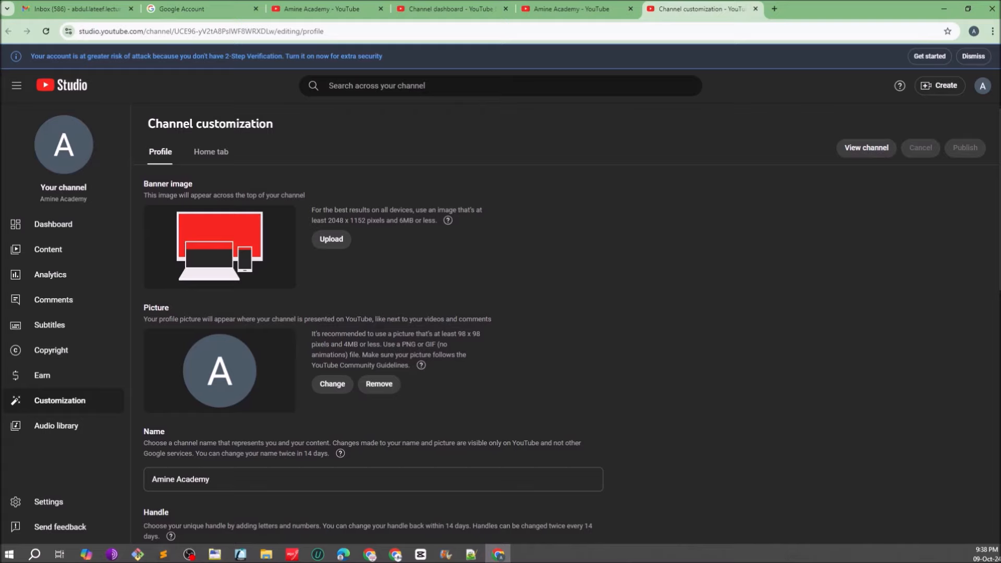
{"action": "left_click_drag", "start_coordinate": [157, 479], "coordinate": [209, 479]}
{"action": "left_click", "coordinate": [677, 407]}
- Upload Amine Academy Logo.png from the chemistry folder inside RecentlyRecordedV as the channel picture, using the full image
{"action": "left_click", "coordinate": [332, 384]}
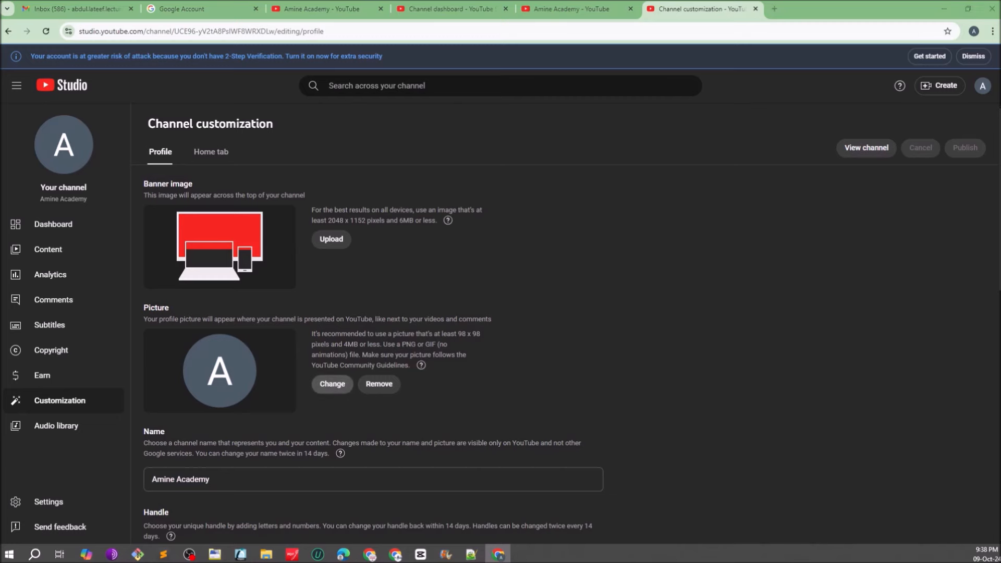
{"action": "scroll", "coordinate": [83, 277], "scroll_direction": "down", "scroll_amount": 11}
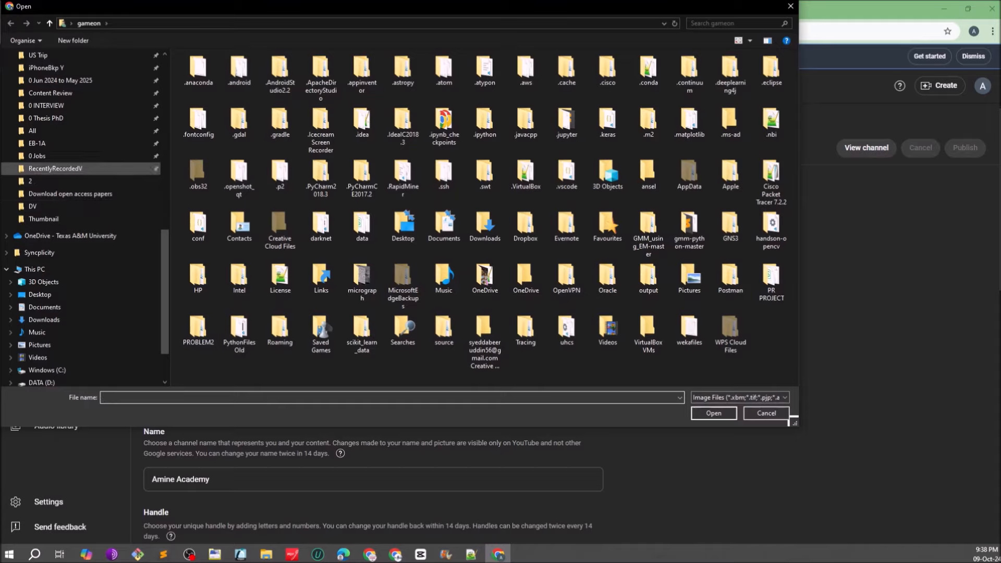
{"action": "left_click", "coordinate": [55, 168]}
{"action": "double_click", "coordinate": [207, 83]}
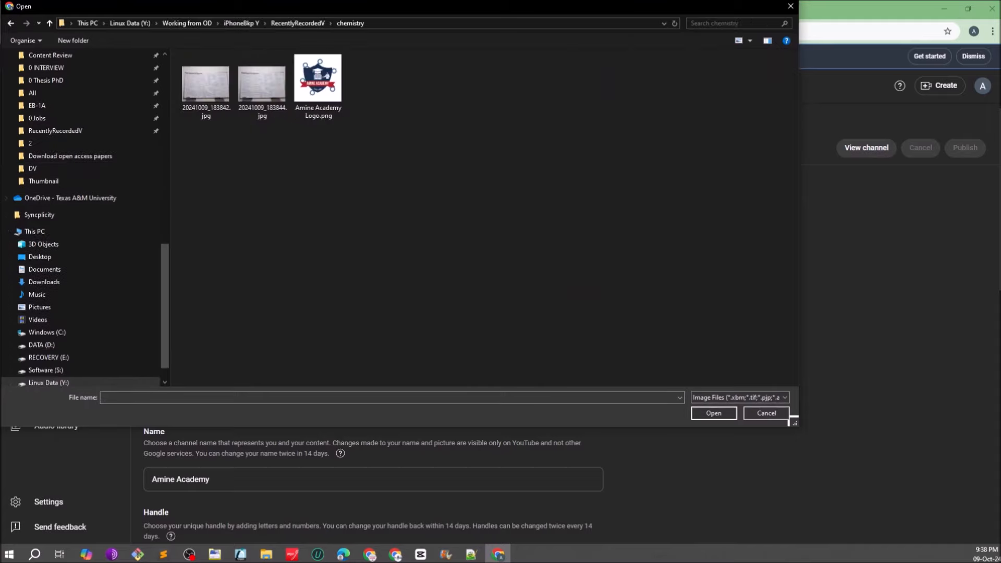
{"action": "left_click", "coordinate": [318, 84]}
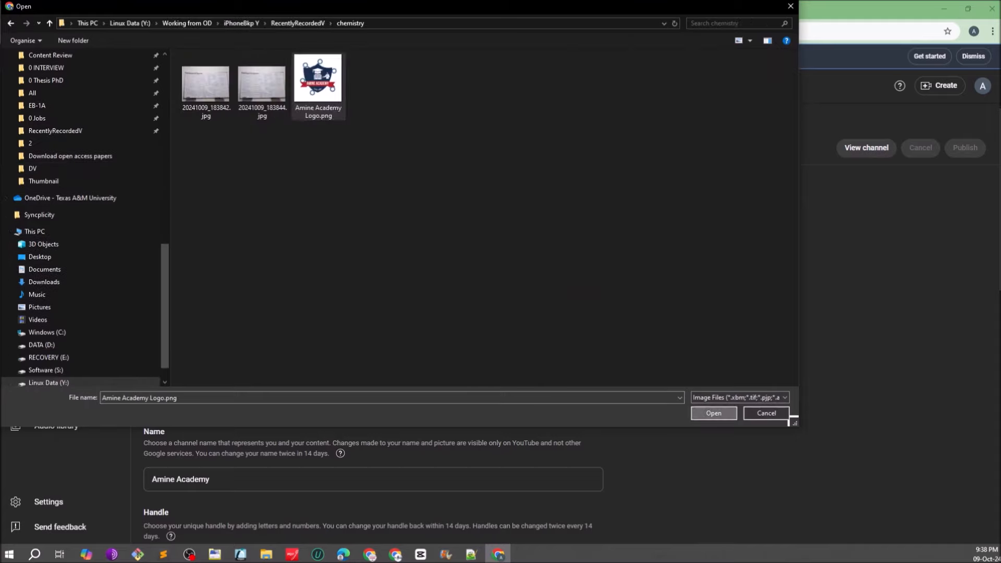
{"action": "left_click", "coordinate": [713, 413]}
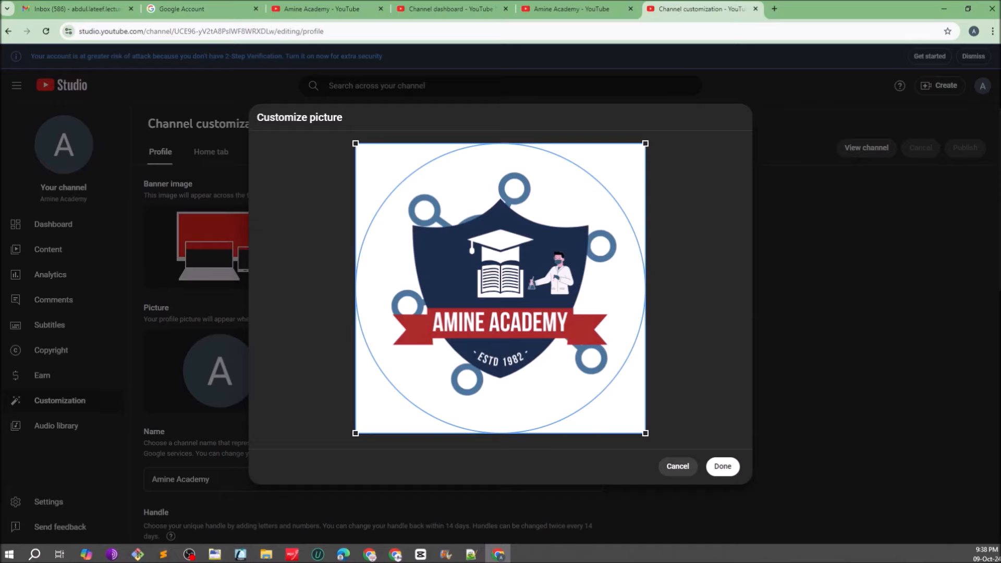
{"action": "left_click", "coordinate": [722, 465]}
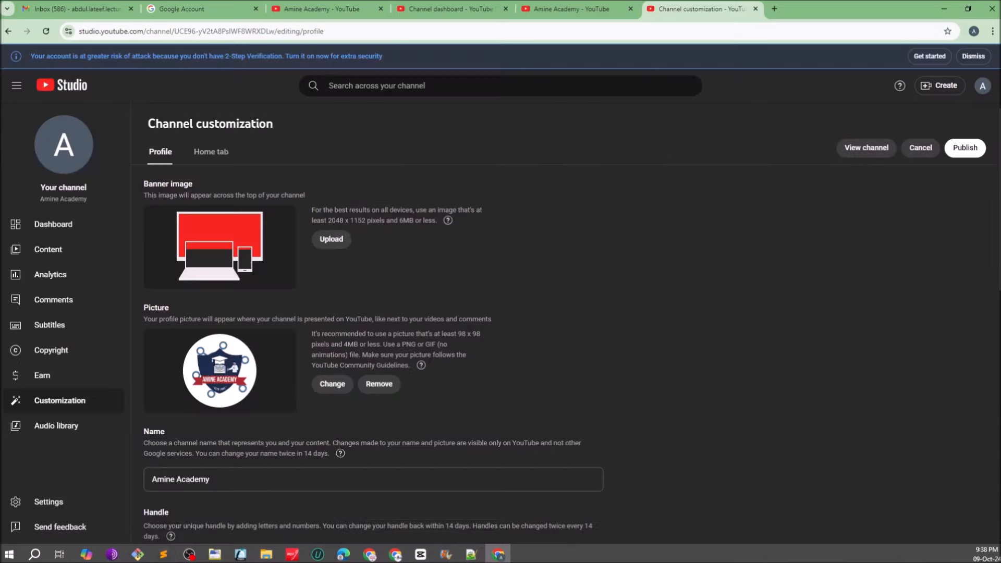
- Choose Amine Academy Logo.png again as the channel picture and crop it more tightly around the emblem
{"action": "left_click", "coordinate": [332, 384]}
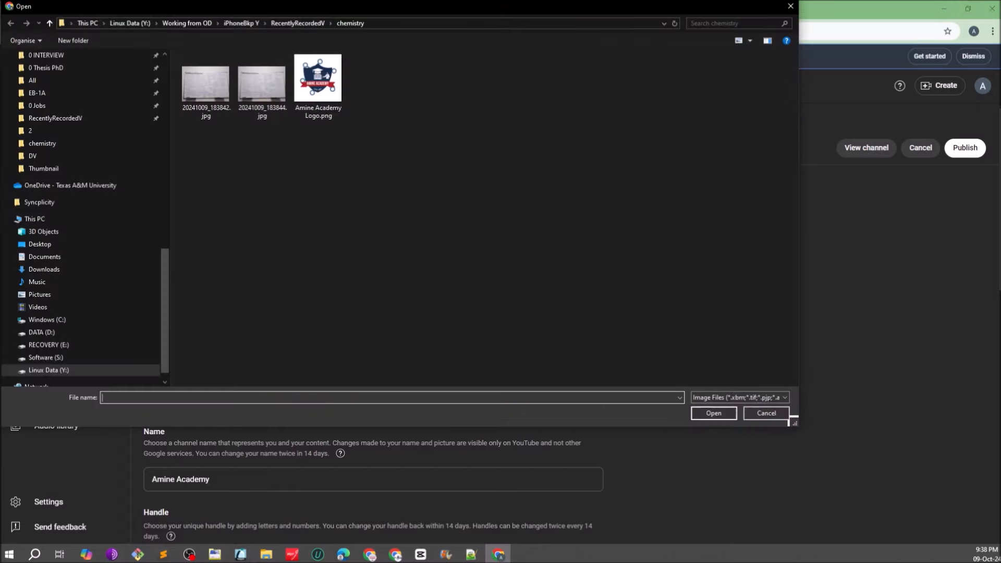
{"action": "left_click", "coordinate": [318, 78]}
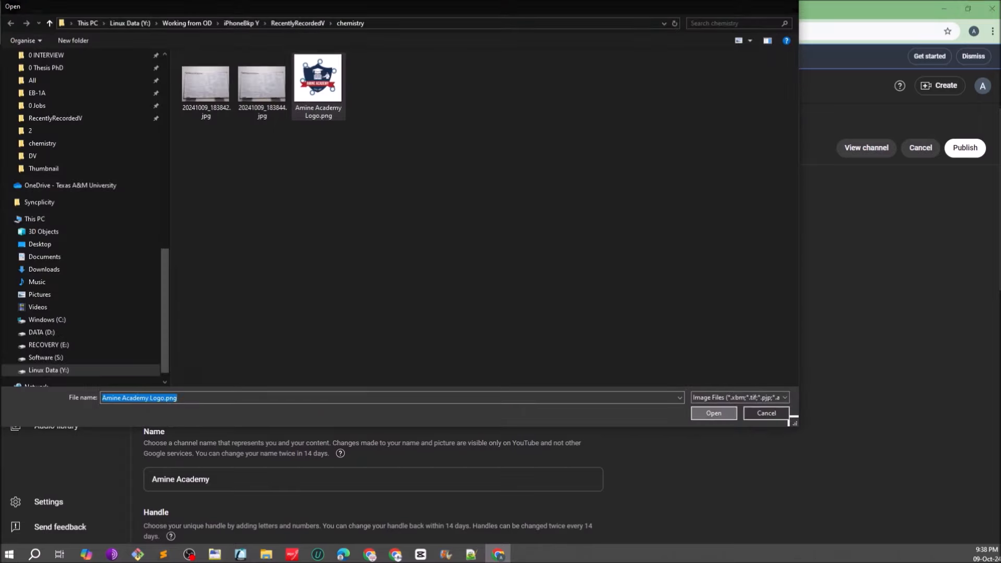
{"action": "left_click", "coordinate": [714, 413]}
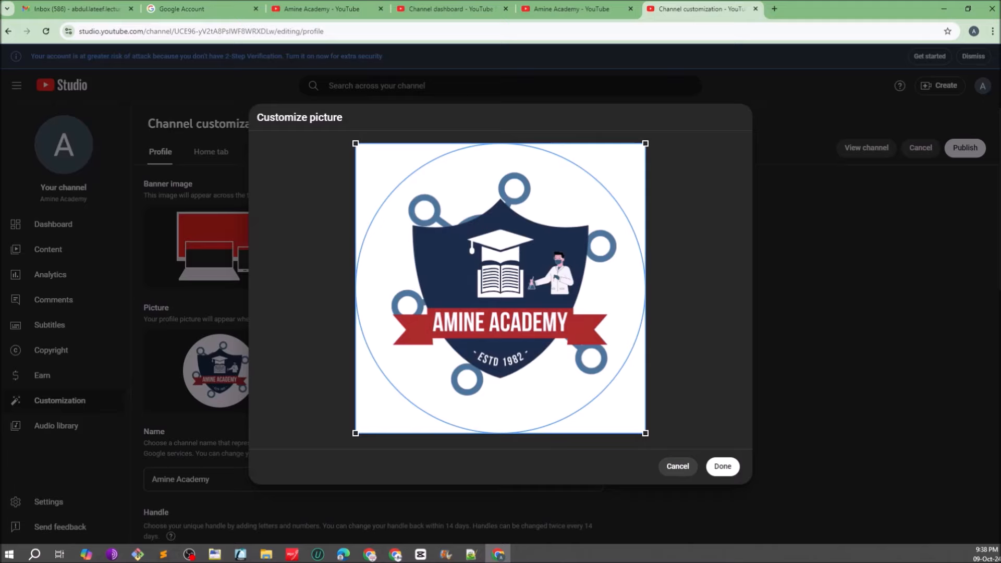
{"action": "left_click_drag", "start_coordinate": [645, 143], "coordinate": [632, 156]}
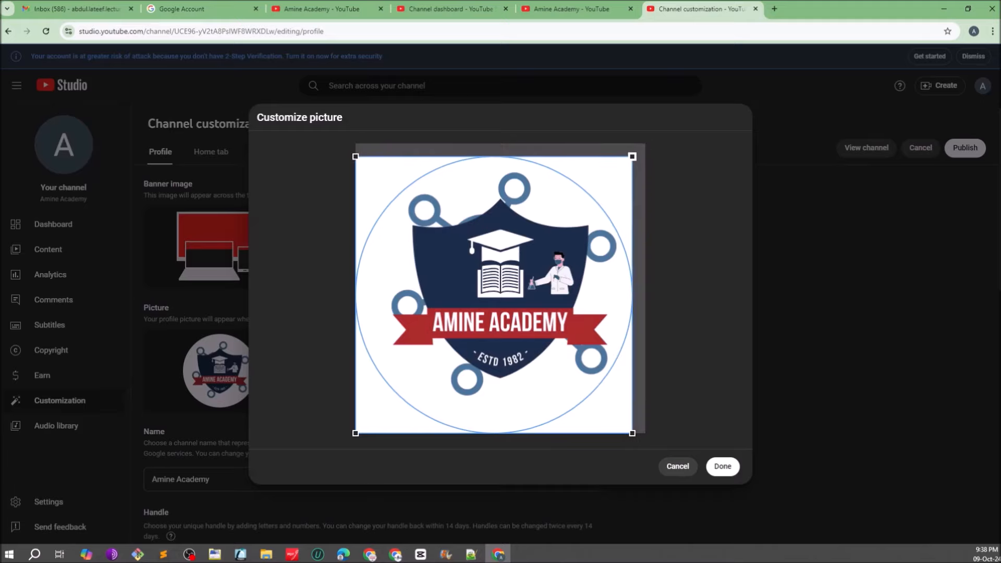
{"action": "left_click_drag", "start_coordinate": [573, 224], "coordinate": [586, 225]}
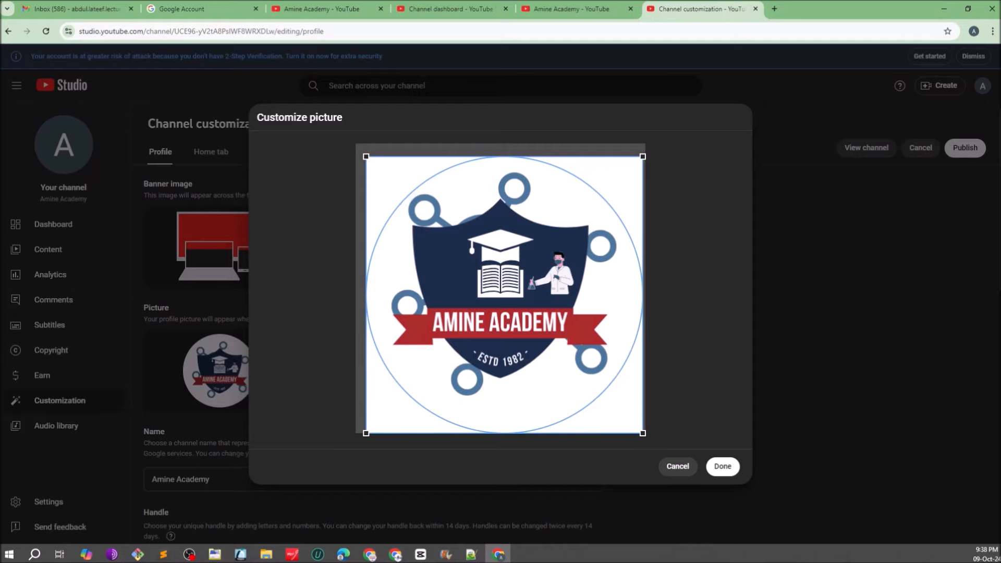
{"action": "left_click_drag", "start_coordinate": [642, 434], "coordinate": [632, 421]}
{"action": "left_click_drag", "start_coordinate": [498, 289], "coordinate": [503, 286]}
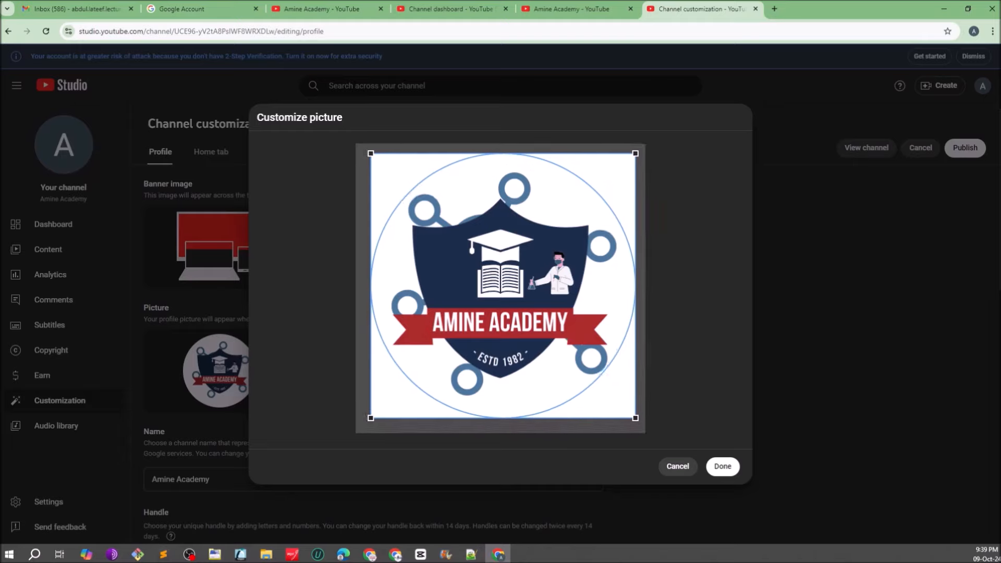
{"action": "left_click_drag", "start_coordinate": [636, 153], "coordinate": [626, 162]}
{"action": "left_click_drag", "start_coordinate": [498, 291], "coordinate": [500, 290]}
{"action": "left_click_drag", "start_coordinate": [628, 163], "coordinate": [634, 156]}
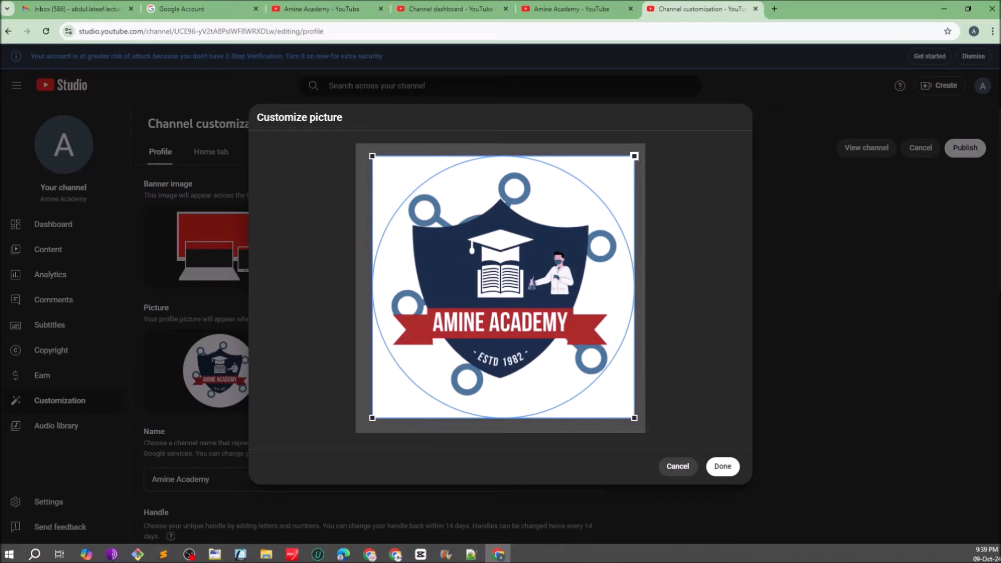
{"action": "left_click_drag", "start_coordinate": [503, 287], "coordinate": [508, 282]}
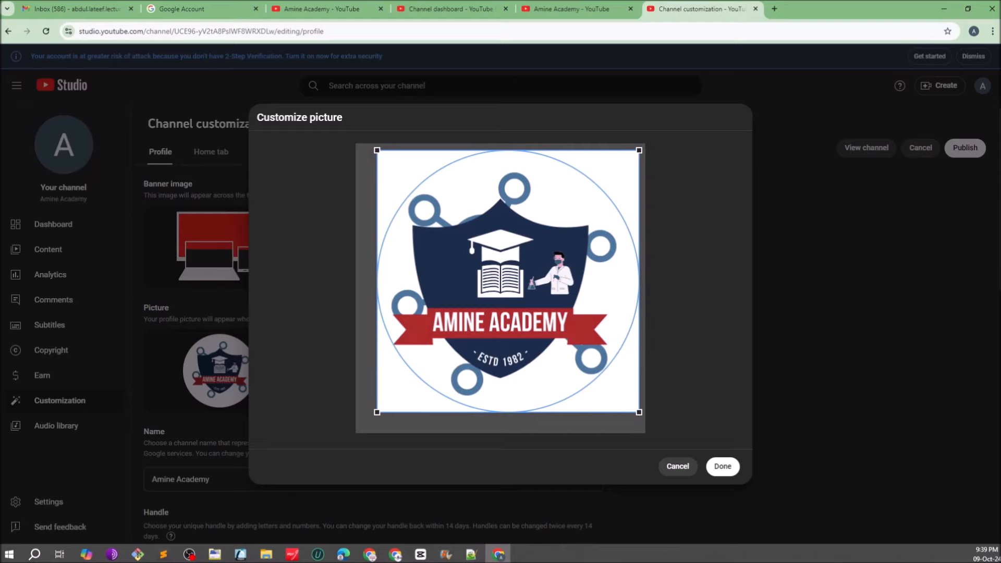
{"action": "left_click", "coordinate": [723, 466]}
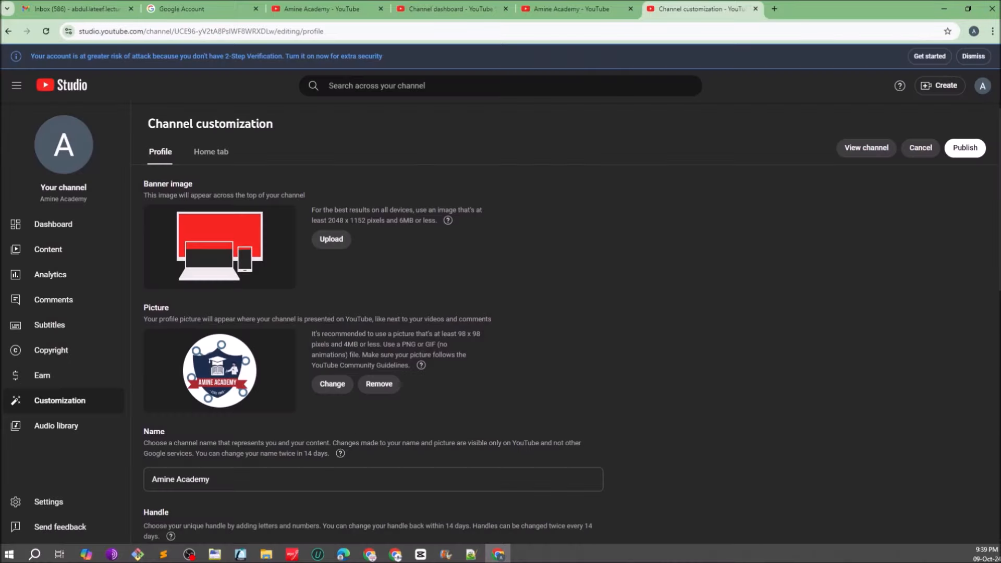
- Publish the new channel picture
{"action": "scroll", "coordinate": [564, 327], "scroll_direction": "down", "scroll_amount": 3}
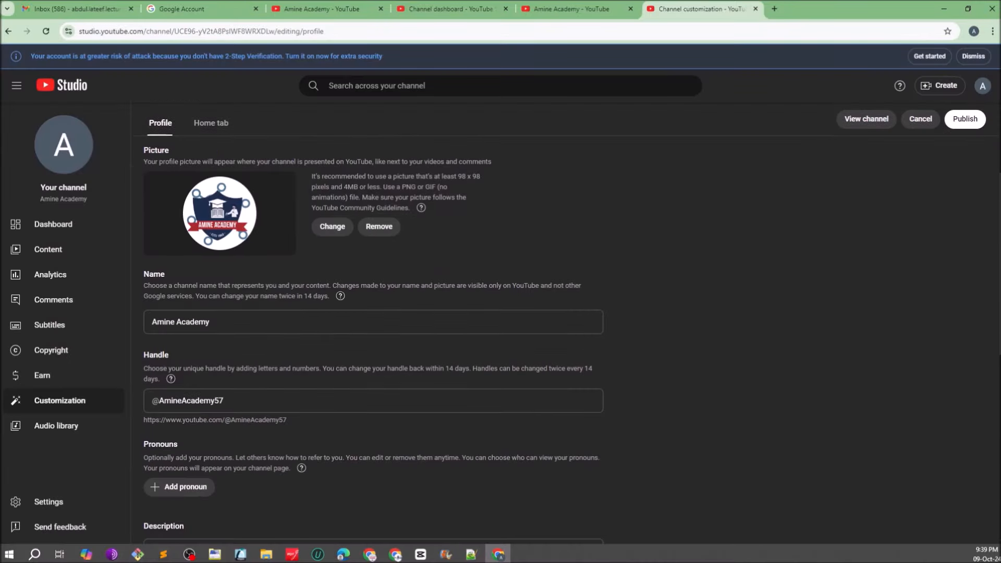
{"action": "scroll", "coordinate": [565, 327], "scroll_direction": "up", "scroll_amount": 3}
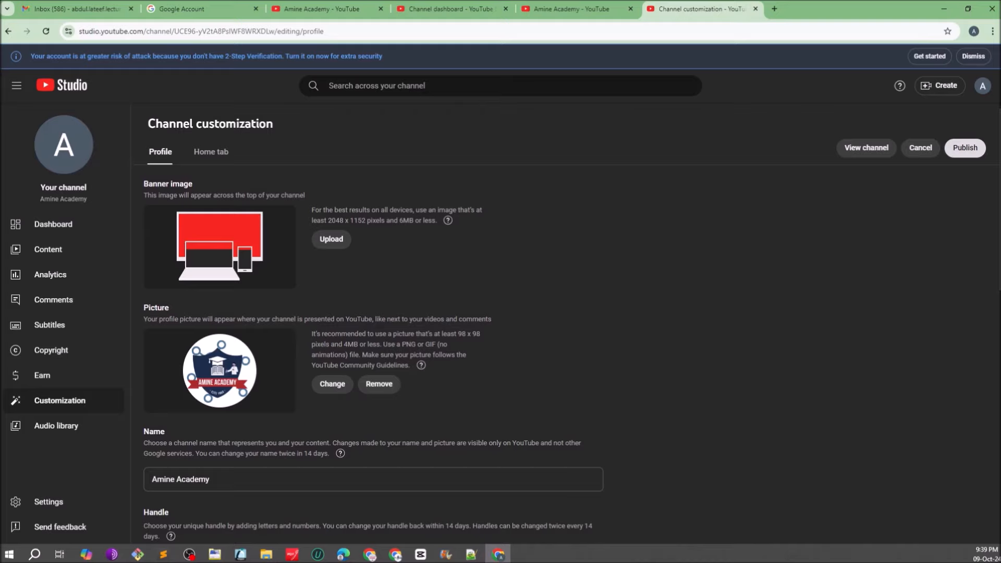
{"action": "left_click", "coordinate": [965, 148]}
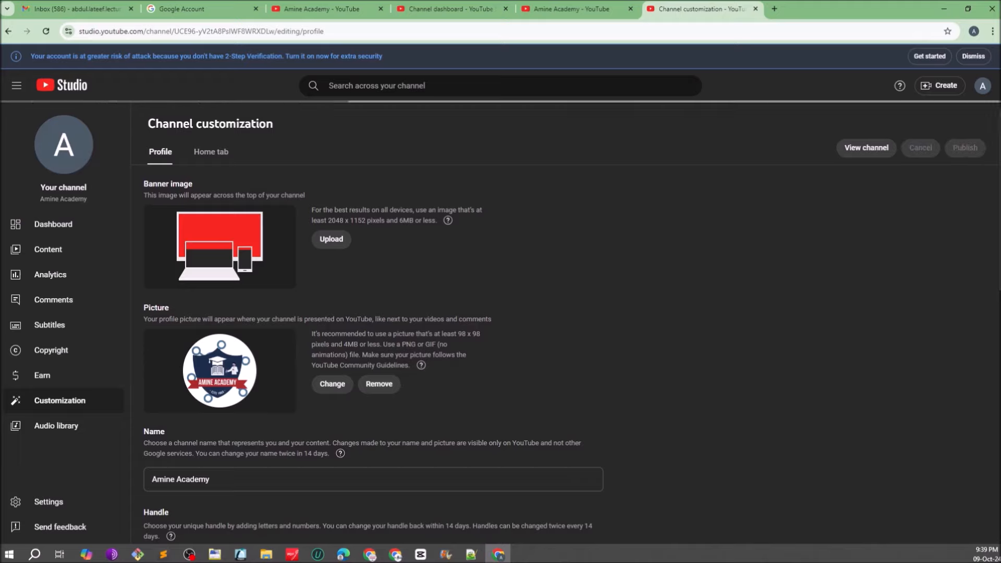
- Look over the remaining profile settings, opening the pronoun entry and the channel description field
{"action": "scroll", "coordinate": [373, 323], "scroll_direction": "down", "scroll_amount": 6}
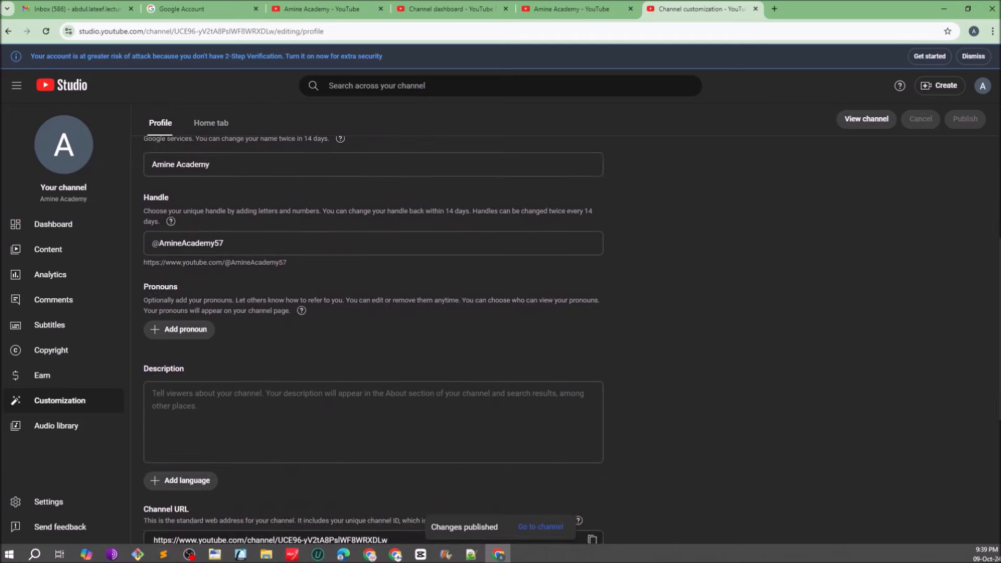
{"action": "scroll", "coordinate": [374, 323], "scroll_direction": "down", "scroll_amount": 3}
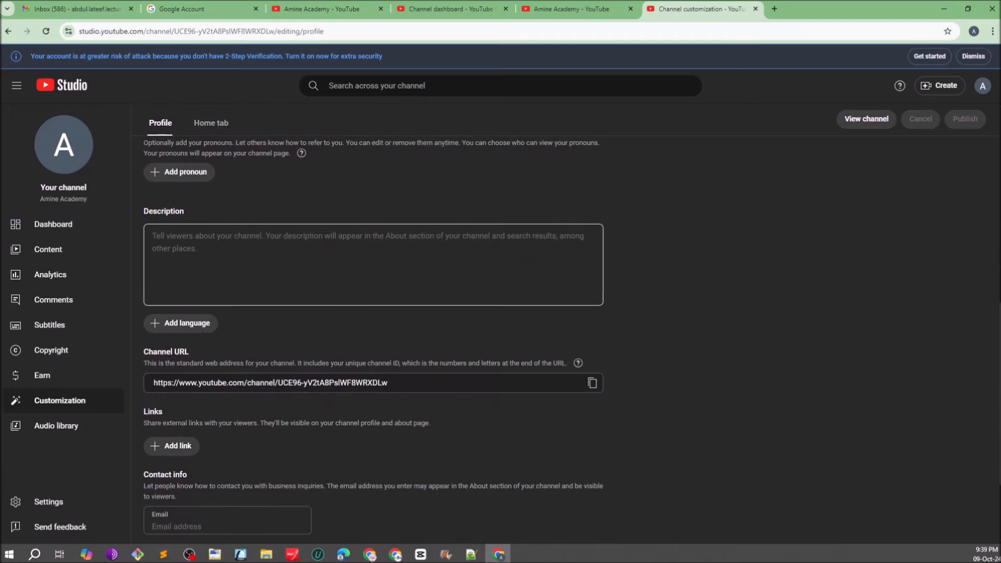
{"action": "scroll", "coordinate": [179, 329], "scroll_direction": "up", "scroll_amount": 3}
{"action": "left_click", "coordinate": [179, 329]}
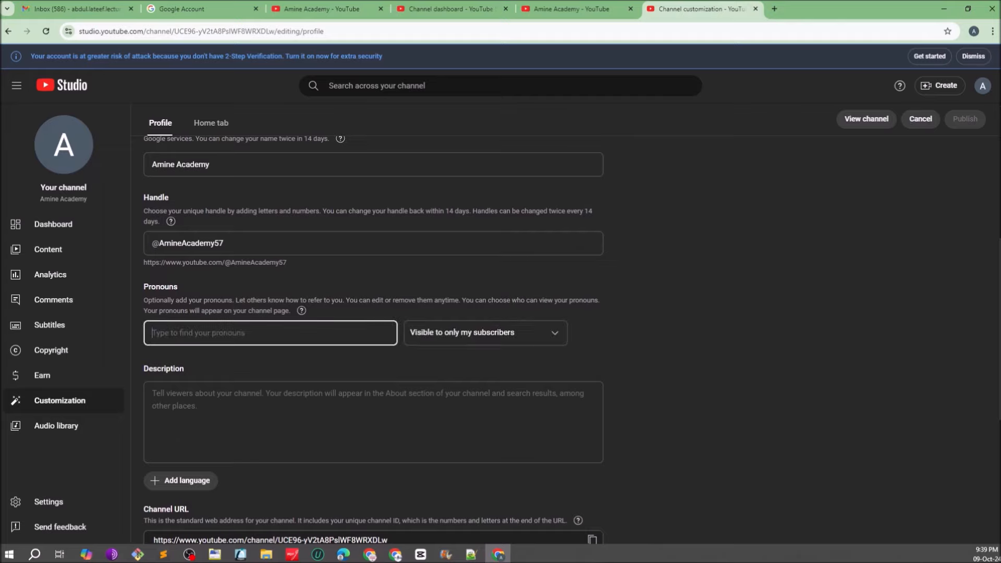
{"action": "left_click", "coordinate": [373, 421]}
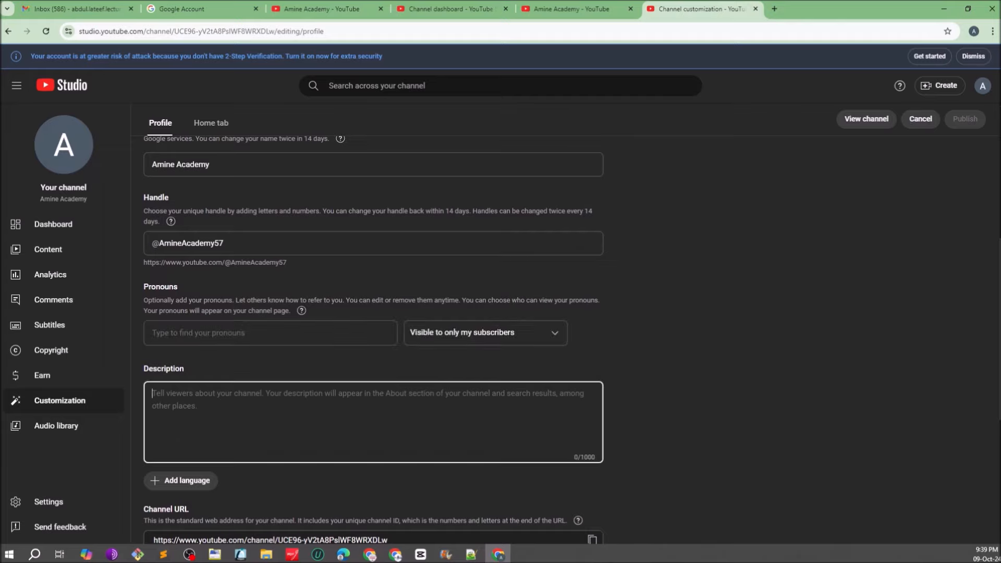
- Open the channel translation settings for the description and set the original language to English
{"action": "scroll", "coordinate": [180, 271], "scroll_direction": "down", "scroll_amount": 4}
{"action": "left_click", "coordinate": [180, 270]}
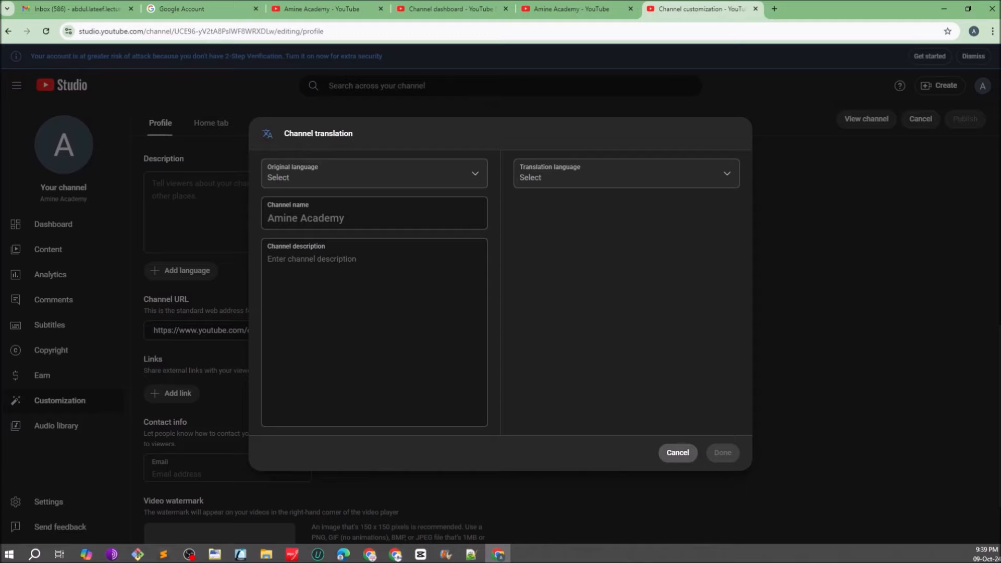
{"action": "left_click", "coordinate": [677, 453]}
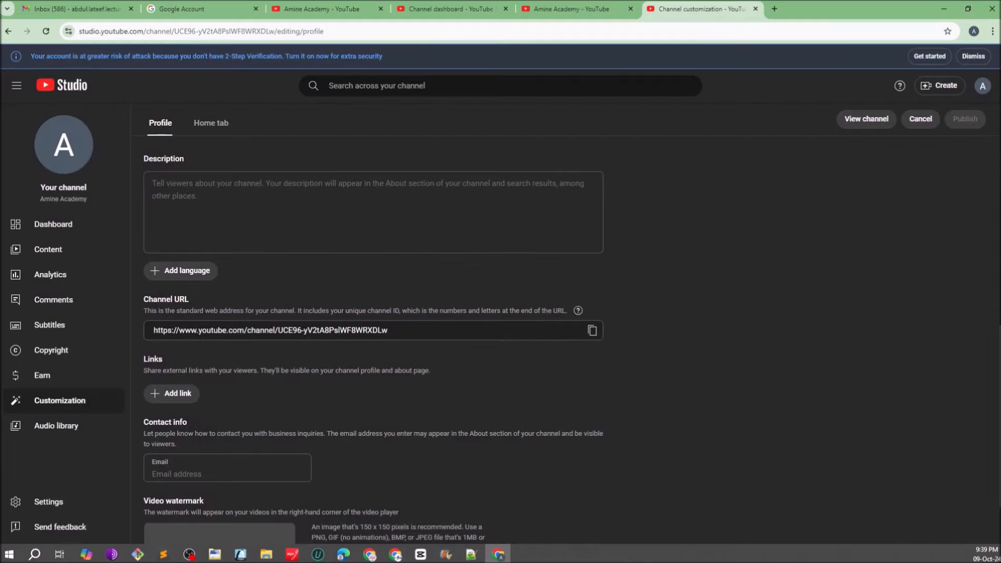
{"action": "left_click", "coordinate": [180, 270]}
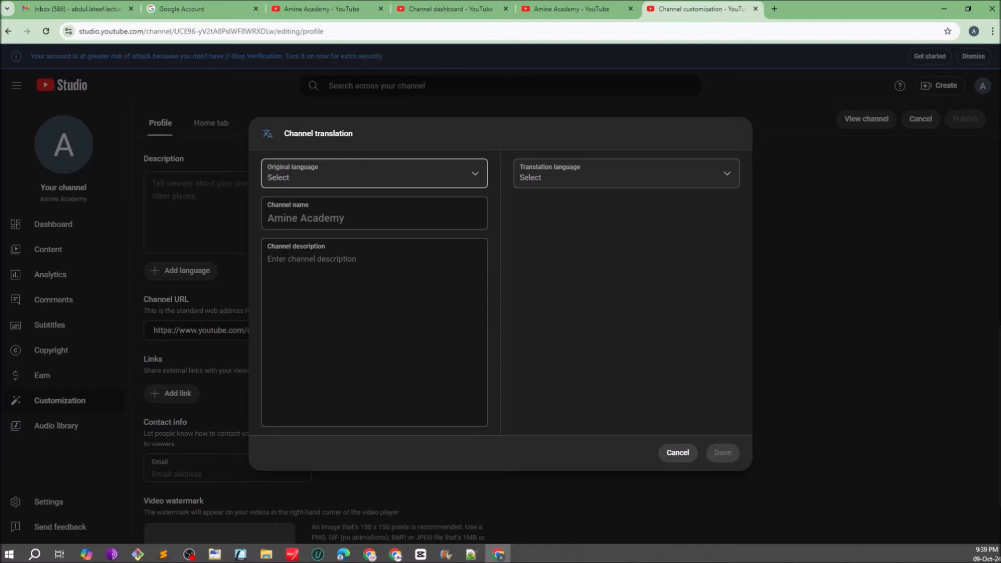
{"action": "left_click", "coordinate": [443, 173]}
{"action": "scroll", "coordinate": [372, 344], "scroll_direction": "down", "scroll_amount": 6}
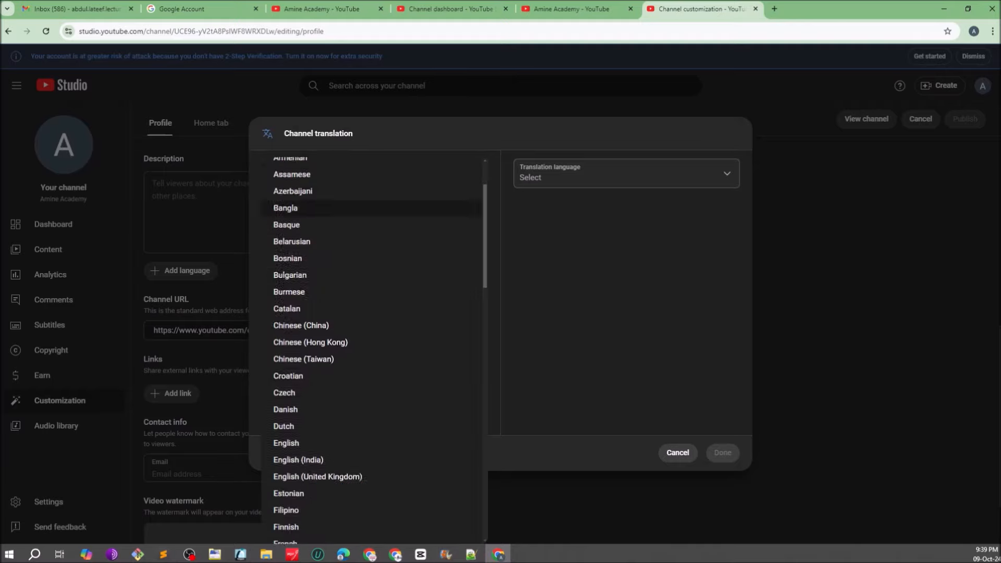
{"action": "left_click", "coordinate": [286, 208]}
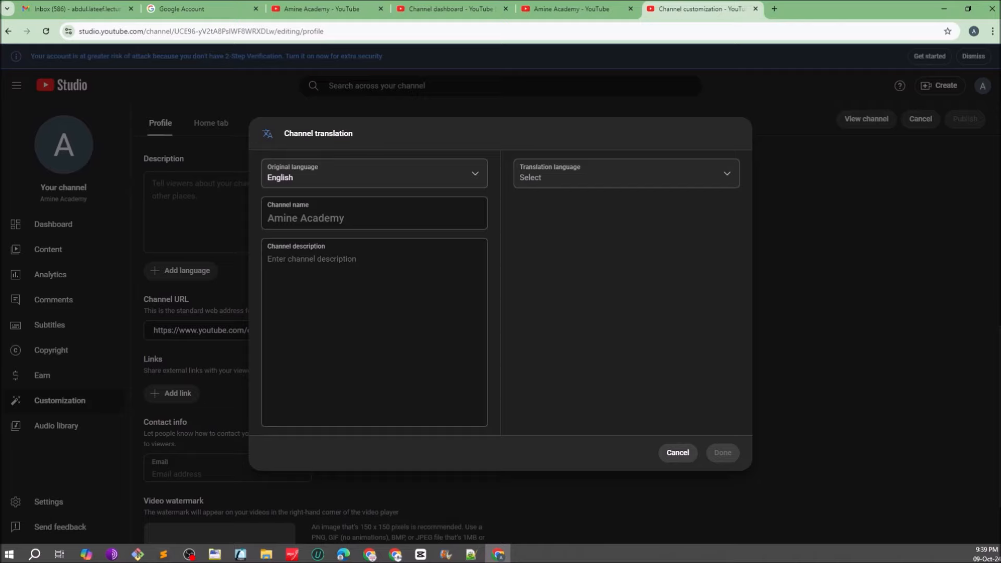
- Browse the available translation languages, select Hindi for the channel translation, and discard it
{"action": "left_click", "coordinate": [625, 174]}
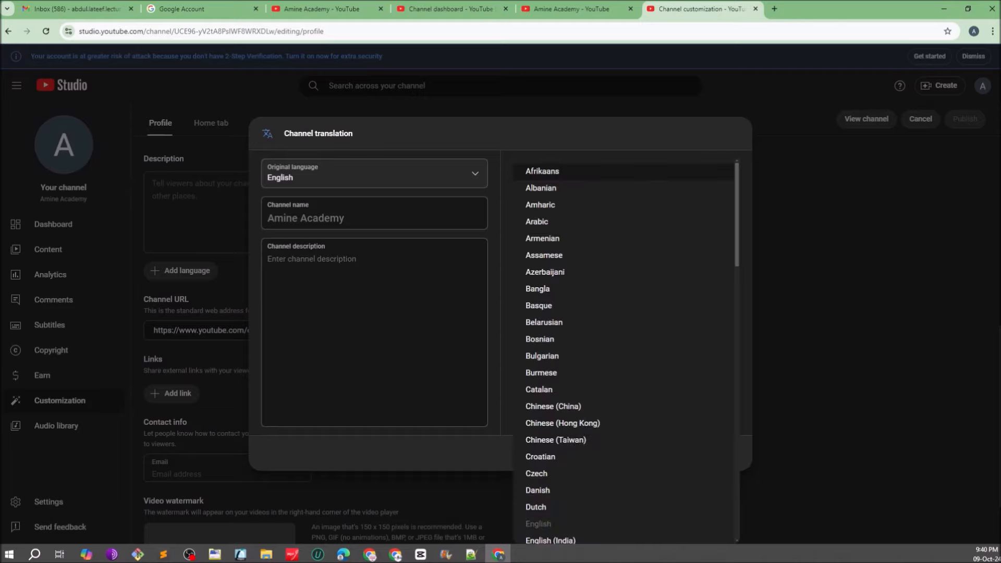
{"action": "scroll", "coordinate": [626, 273], "scroll_direction": "down", "scroll_amount": 5}
{"action": "scroll", "coordinate": [625, 349], "scroll_direction": "down", "scroll_amount": 10}
{"action": "scroll", "coordinate": [626, 349], "scroll_direction": "up", "scroll_amount": 15}
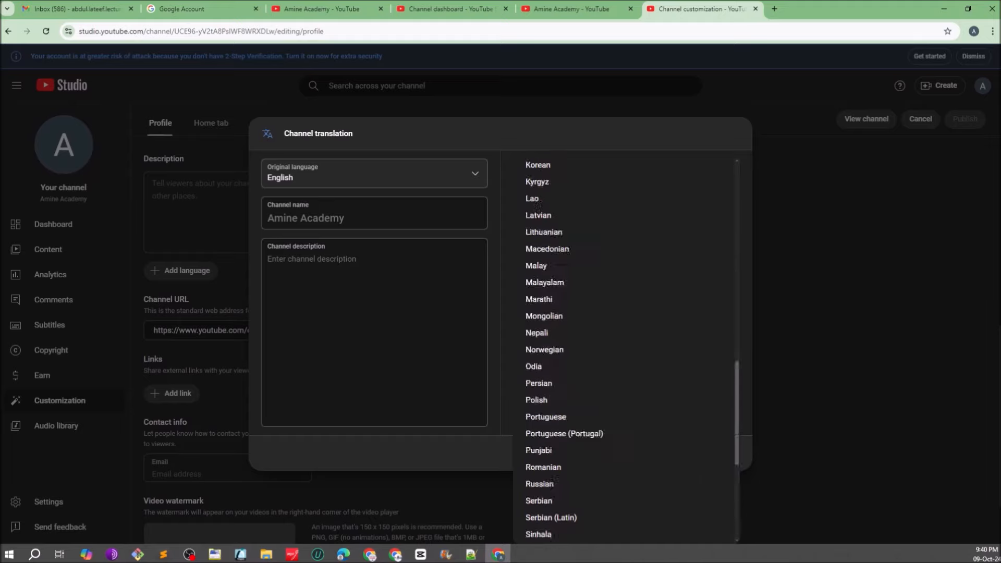
{"action": "key", "text": "Escape"}
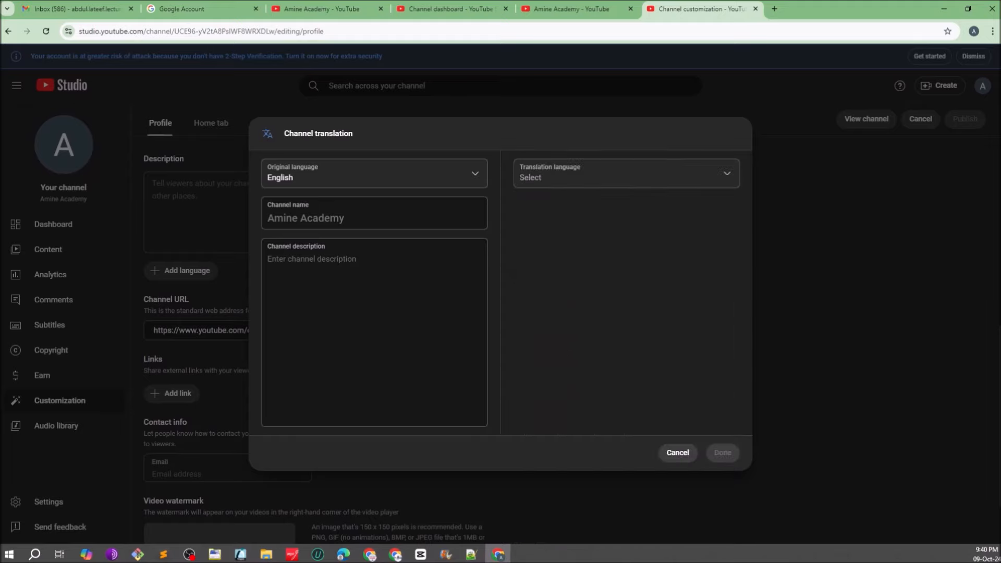
{"action": "left_click", "coordinate": [625, 173]}
{"action": "scroll", "coordinate": [626, 349], "scroll_direction": "down", "scroll_amount": 10}
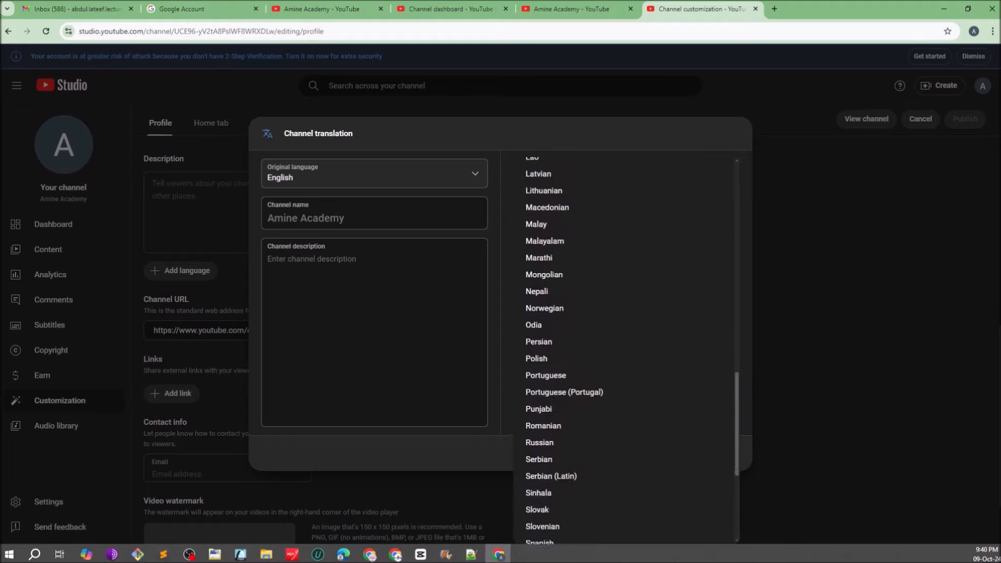
{"action": "scroll", "coordinate": [626, 312], "scroll_direction": "up", "scroll_amount": 5}
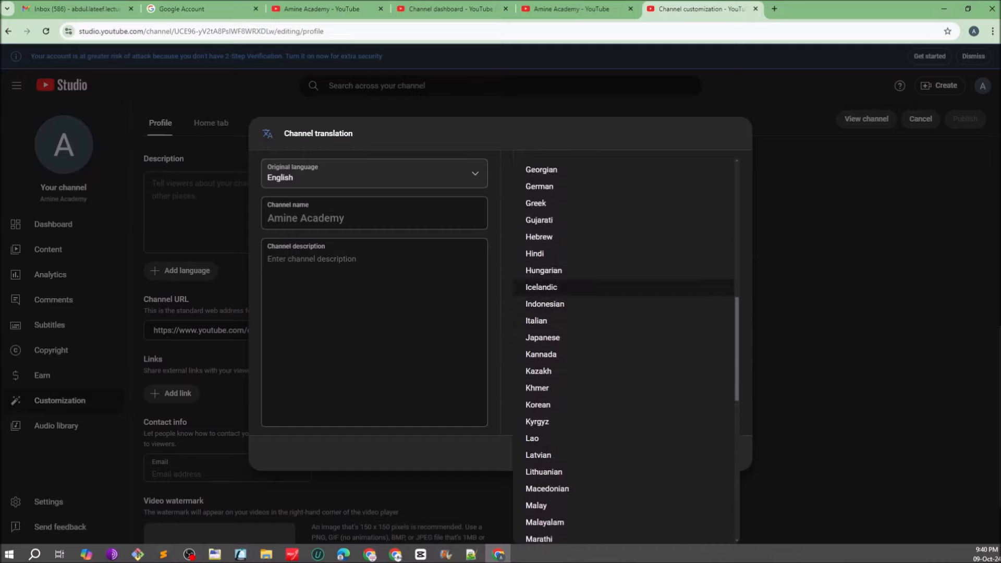
{"action": "left_click", "coordinate": [573, 230]}
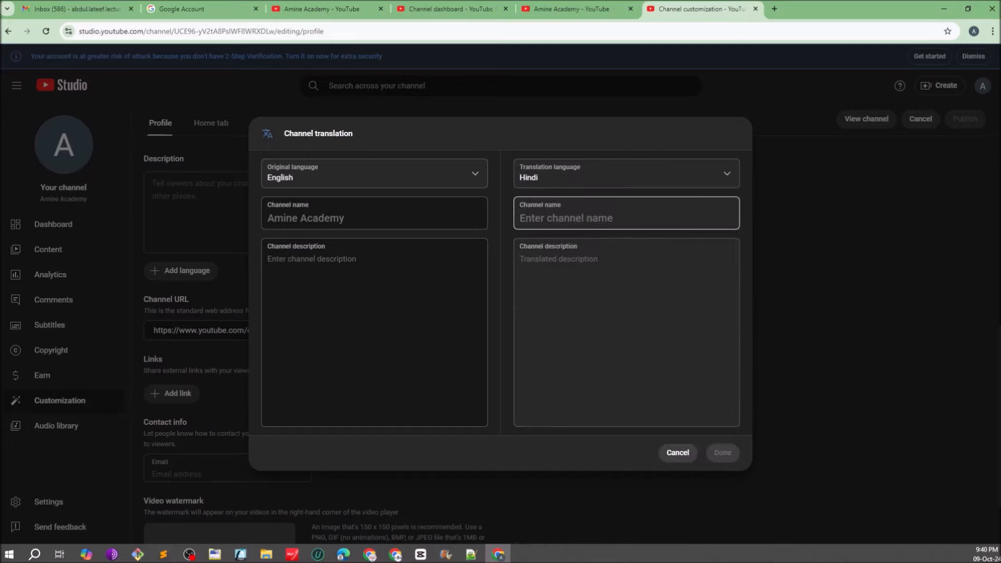
{"action": "left_click", "coordinate": [678, 453]}
- Start uploading a video watermark image and browse to the ClipArt folder inside LOGO Intro
{"action": "scroll", "coordinate": [677, 453], "scroll_direction": "down", "scroll_amount": 3}
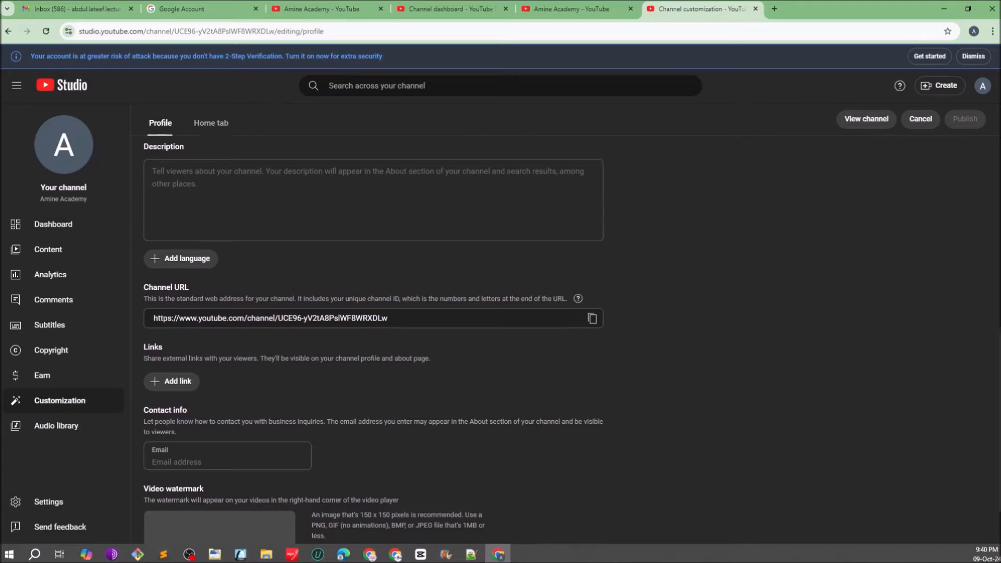
{"action": "left_click", "coordinate": [227, 398]}
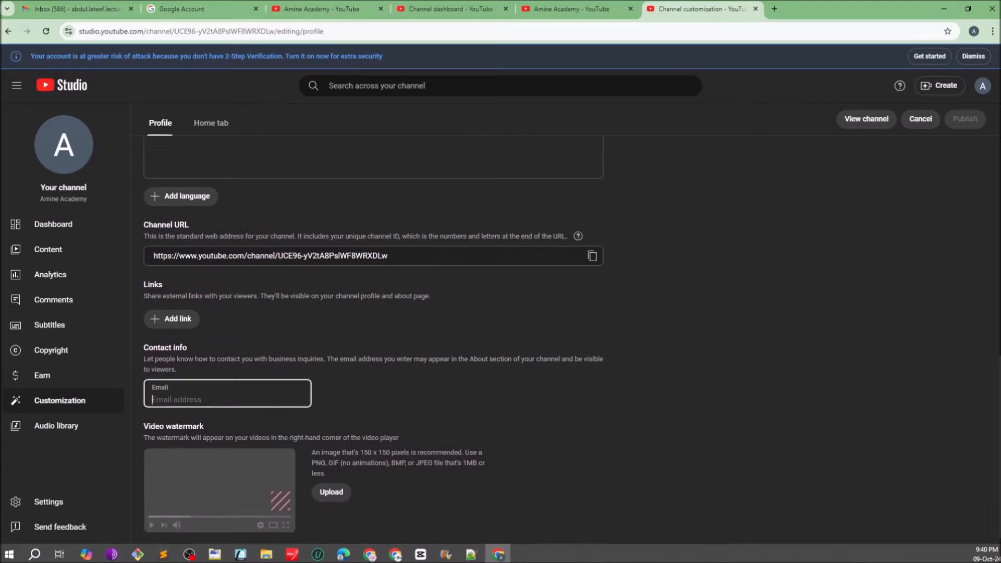
{"action": "left_click", "coordinate": [331, 492]}
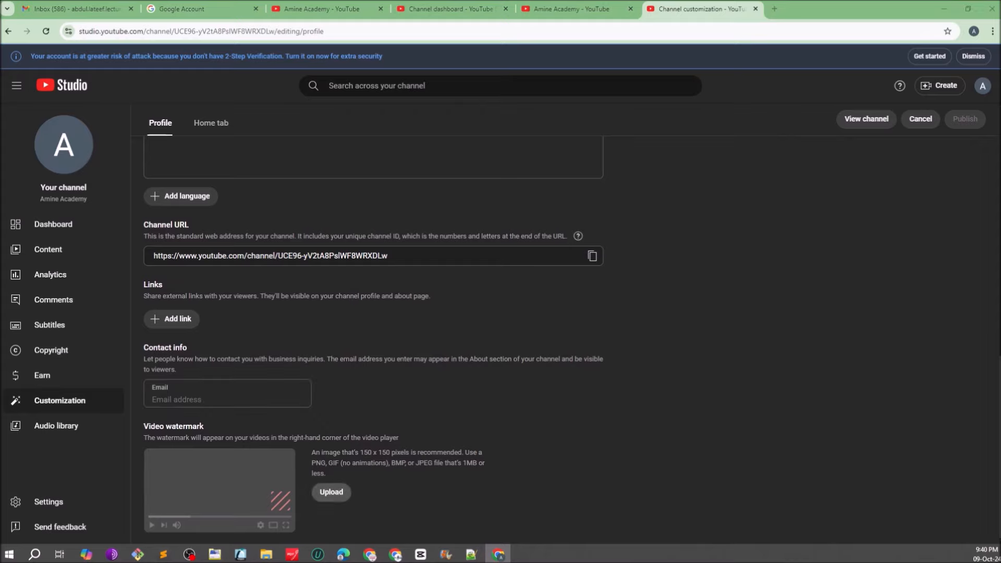
{"action": "scroll", "coordinate": [83, 219], "scroll_direction": "up", "scroll_amount": 2}
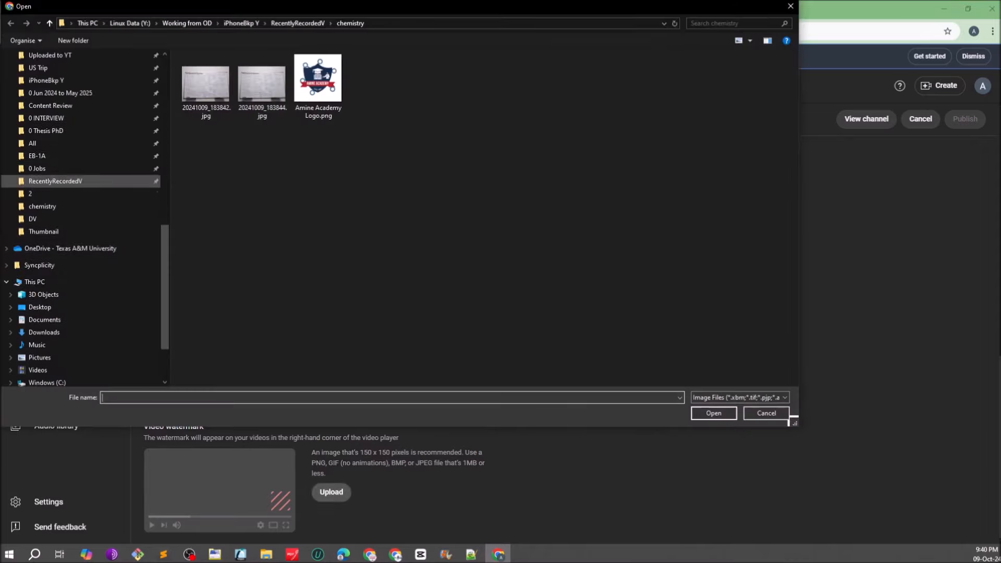
{"action": "left_click", "coordinate": [43, 231]}
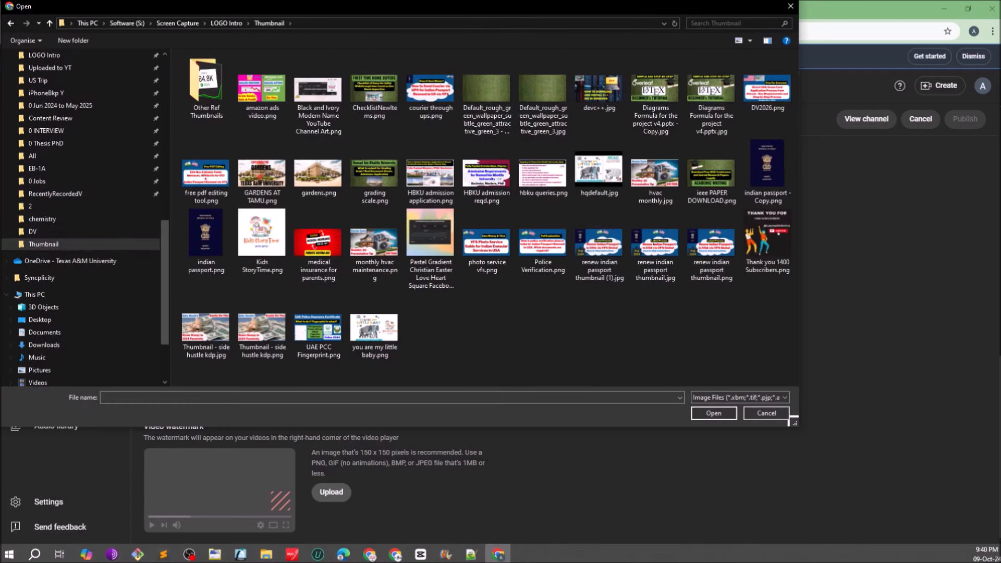
{"action": "left_click", "coordinate": [227, 23]}
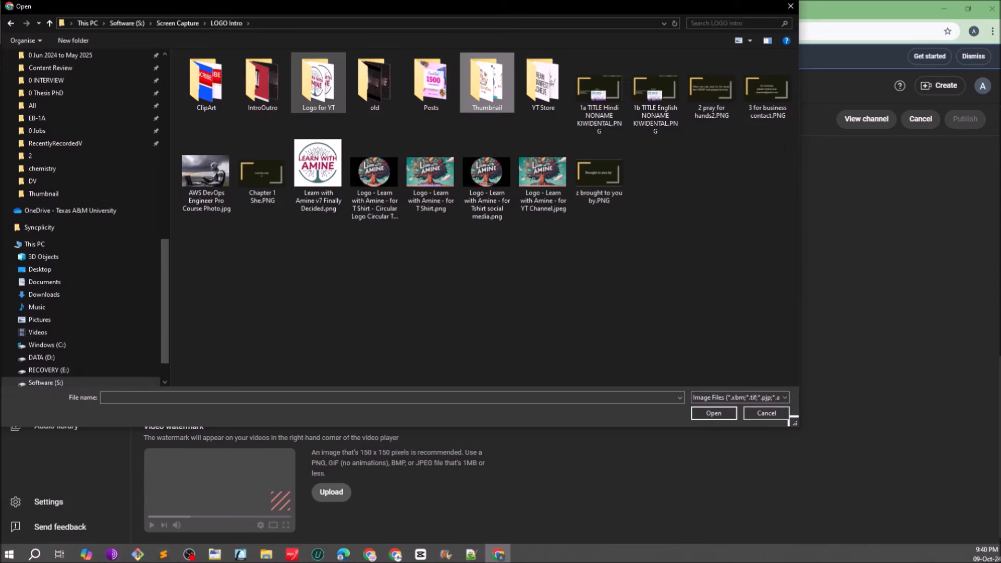
{"action": "double_click", "coordinate": [206, 83]}
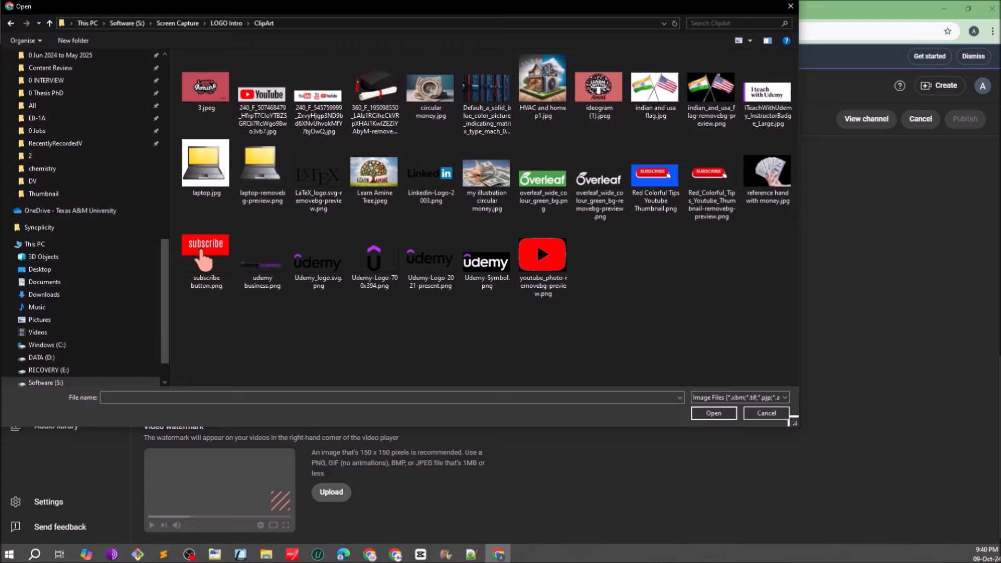
- Sort the ClipArt files by date, newest first, and display them as large icons
{"action": "left_click", "coordinate": [750, 41]}
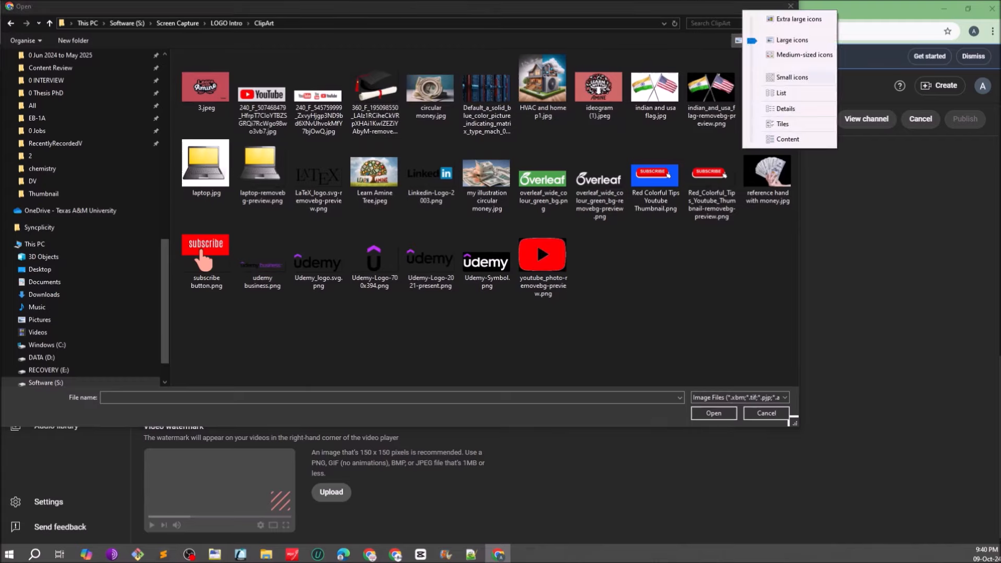
{"action": "left_click", "coordinate": [785, 109]}
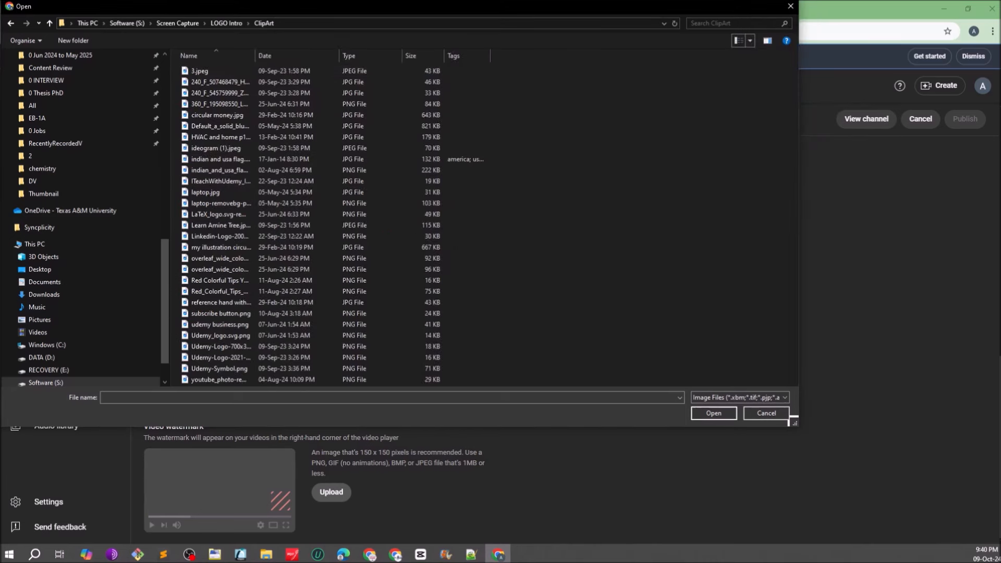
{"action": "left_click", "coordinate": [294, 55]}
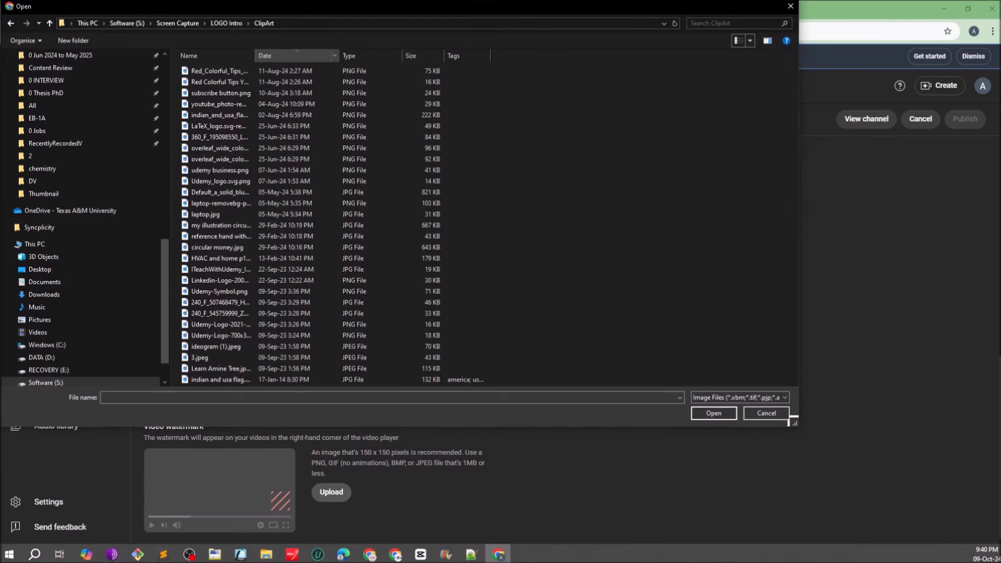
{"action": "left_click", "coordinate": [749, 40]}
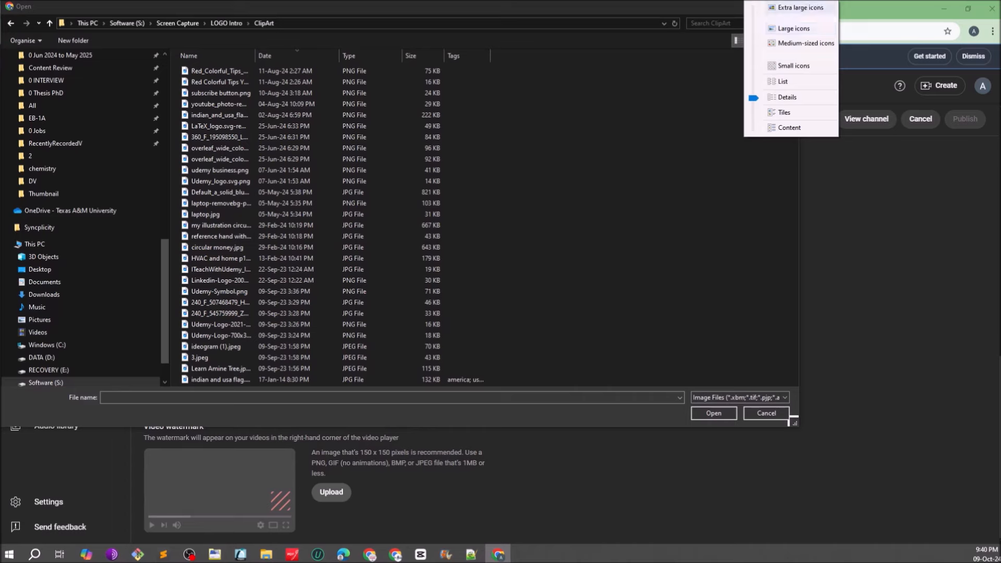
{"action": "left_click", "coordinate": [793, 28]}
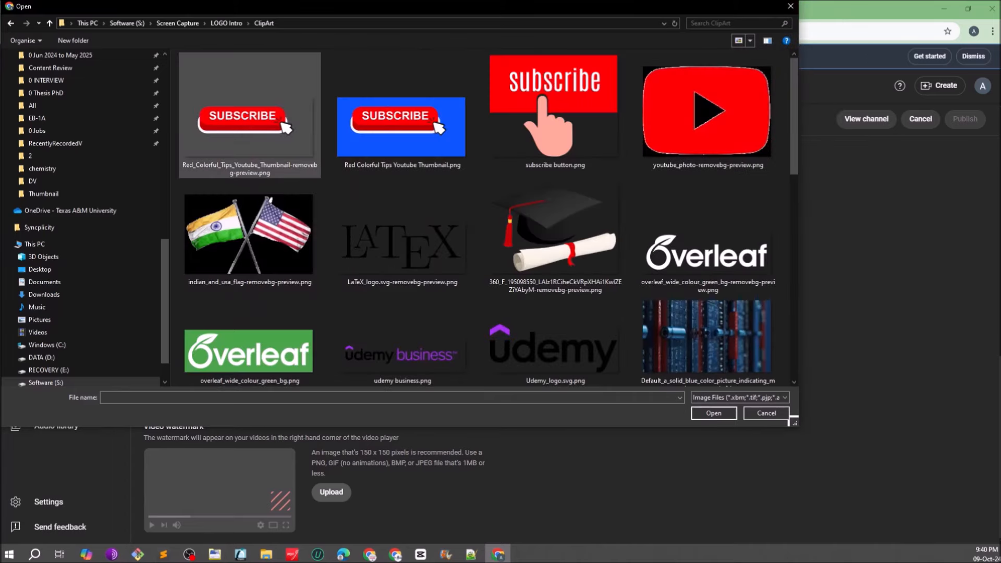
- Try Red_Colorful_Tips_Youtube_Thumbnail-removebg-preview.png as the video watermark, shifting its crop toward the start of the word, and discard it
{"action": "left_click", "coordinate": [287, 132]}
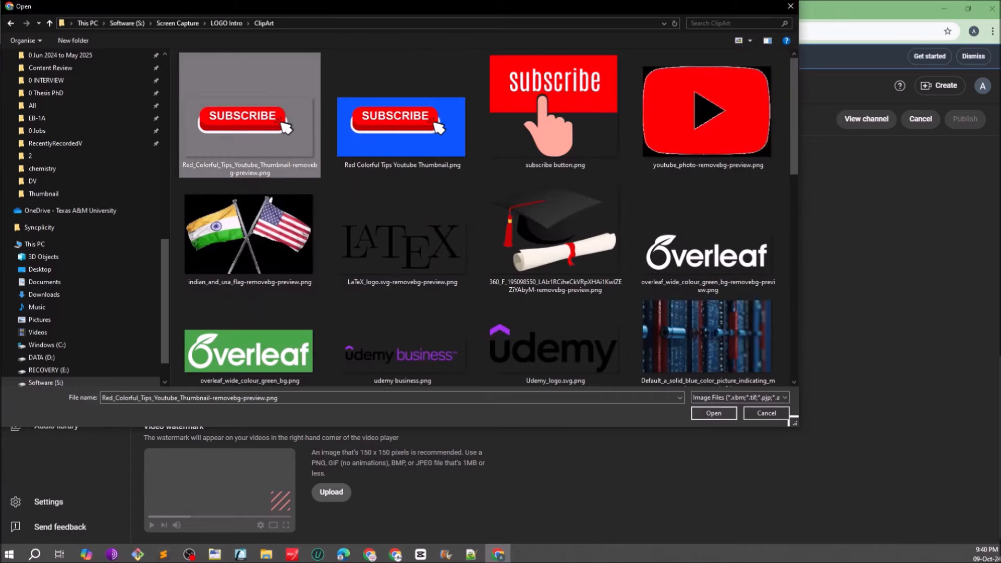
{"action": "left_click", "coordinate": [713, 413]}
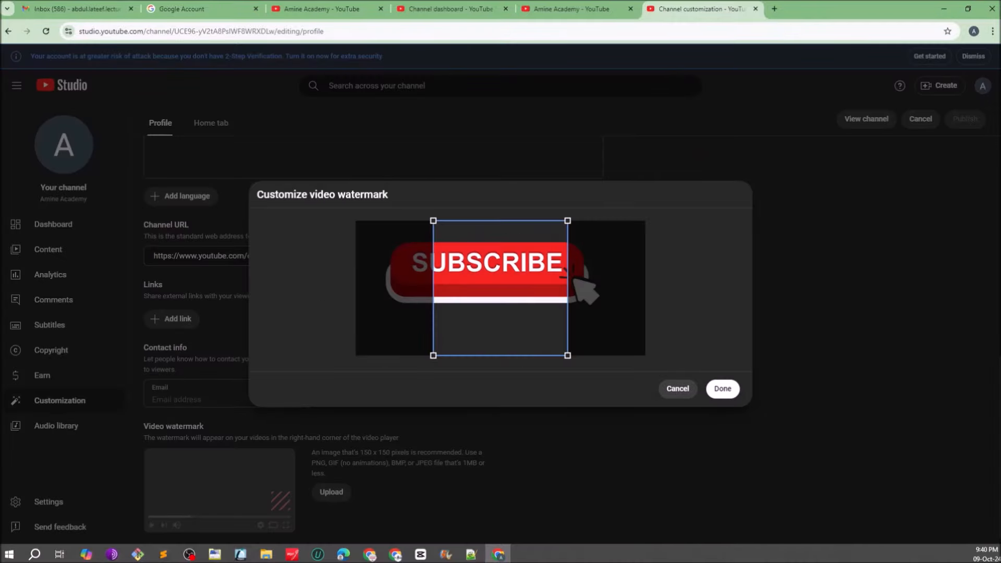
{"action": "left_click_drag", "start_coordinate": [501, 288], "coordinate": [460, 288]}
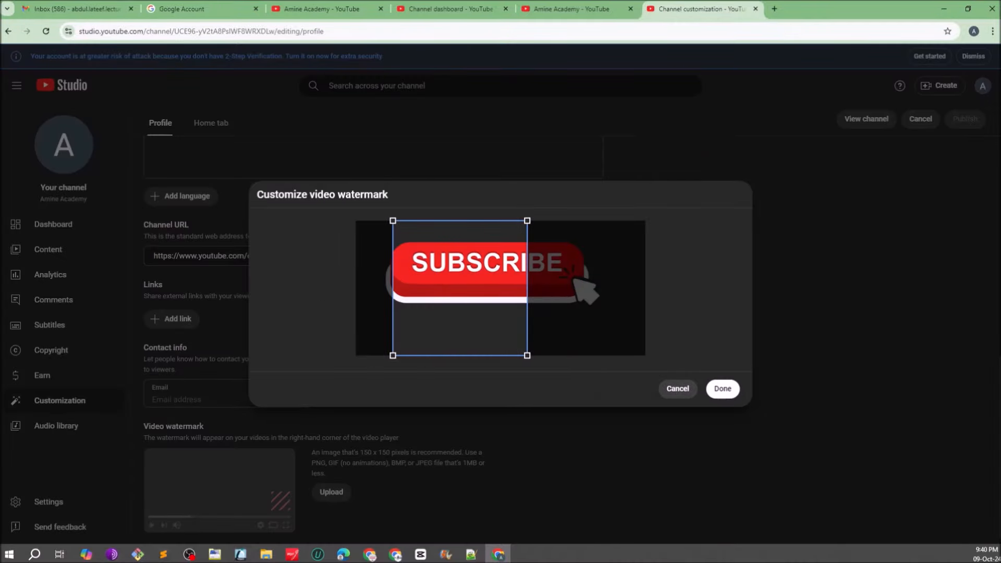
{"action": "left_click", "coordinate": [678, 389]}
- Browse the ClipArt images and use subscribe button.png as the video watermark with the default crop
{"action": "left_click", "coordinate": [332, 491]}
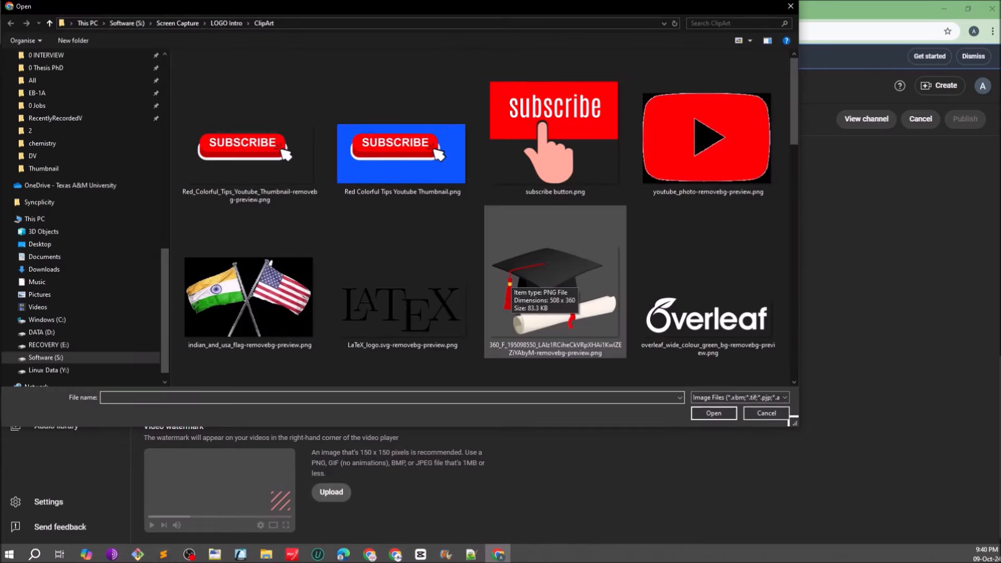
{"action": "scroll", "coordinate": [513, 281], "scroll_direction": "down", "scroll_amount": 8}
{"action": "scroll", "coordinate": [514, 281], "scroll_direction": "down", "scroll_amount": 6}
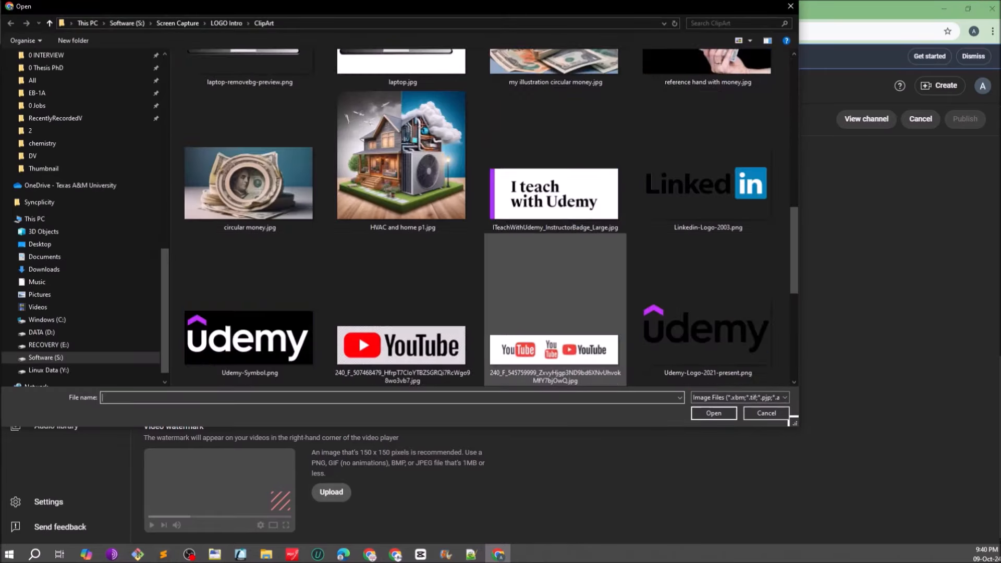
{"action": "scroll", "coordinate": [513, 281], "scroll_direction": "down", "scroll_amount": 3}
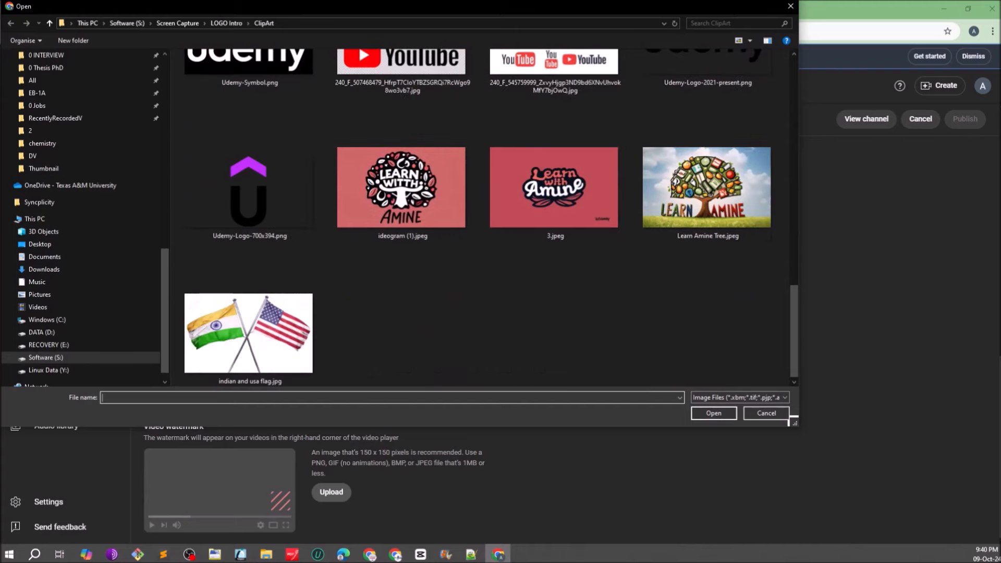
{"action": "scroll", "coordinate": [514, 282], "scroll_direction": "up", "scroll_amount": 15}
{"action": "left_click", "coordinate": [554, 130]}
{"action": "left_click", "coordinate": [714, 413]}
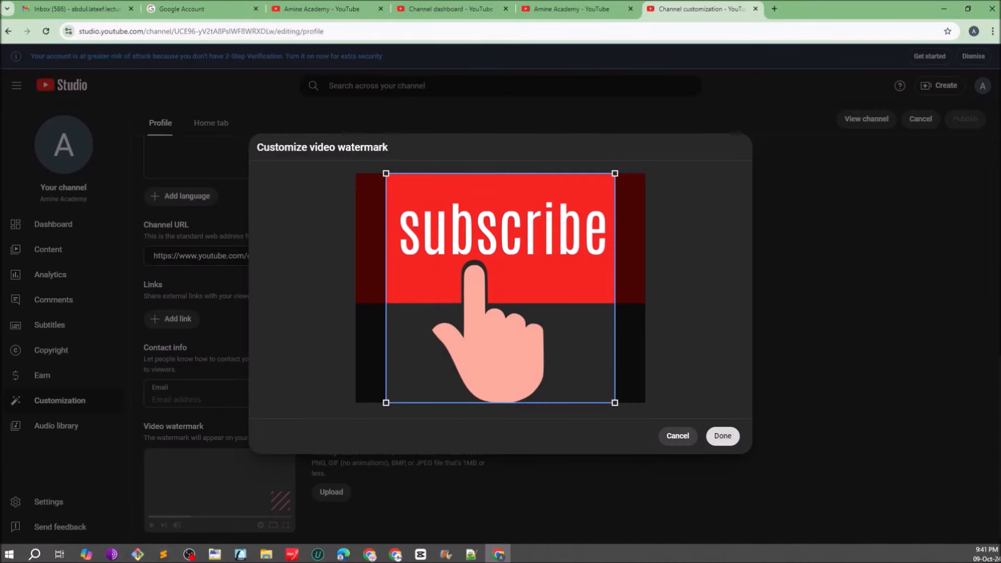
{"action": "left_click", "coordinate": [722, 436]}
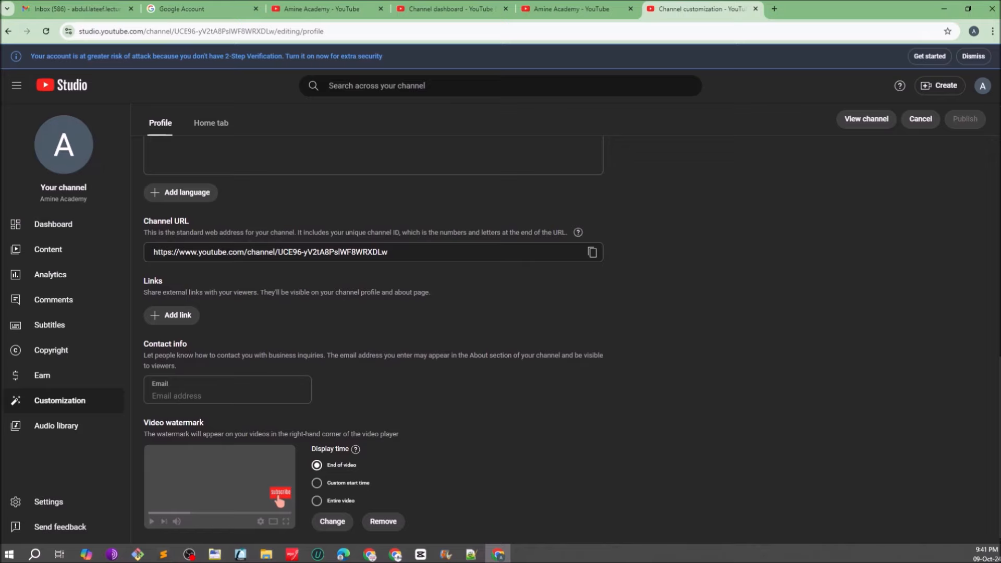
- Set the video watermark's display time to Entire video
{"action": "scroll", "coordinate": [373, 339], "scroll_direction": "up", "scroll_amount": 1}
{"action": "scroll", "coordinate": [373, 338], "scroll_direction": "down", "scroll_amount": 1}
{"action": "left_click", "coordinate": [316, 501]}
- Review the profile page and highlight the explanation of the unique channel ID above the channel URL
{"action": "scroll", "coordinate": [373, 339], "scroll_direction": "up", "scroll_amount": 10}
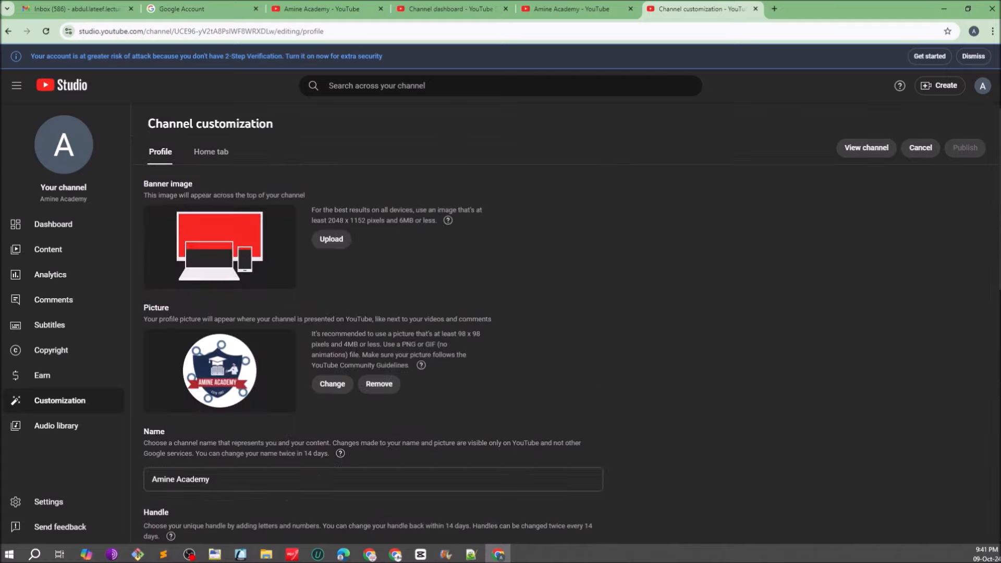
{"action": "scroll", "coordinate": [373, 339], "scroll_direction": "down", "scroll_amount": 10}
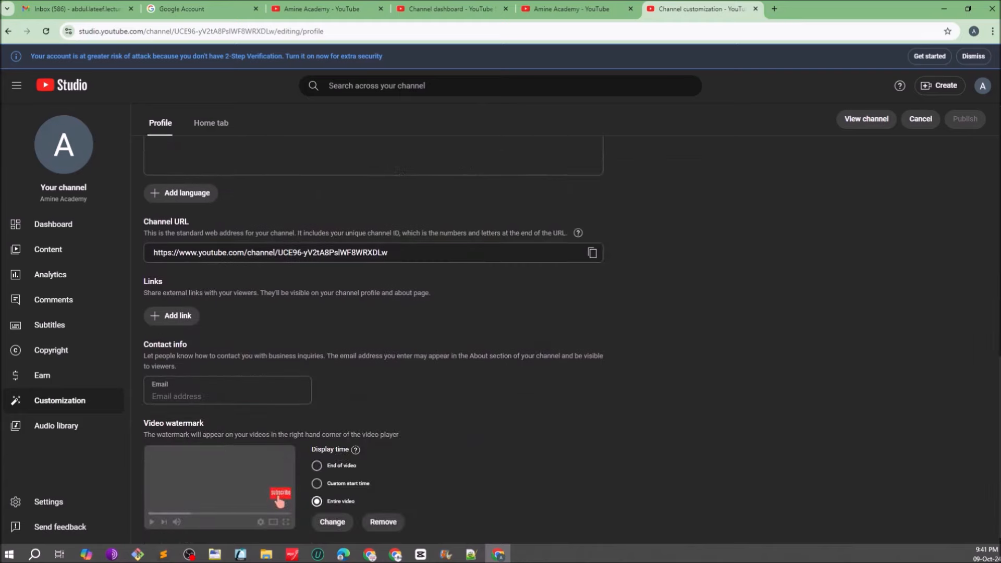
{"action": "scroll", "coordinate": [374, 338], "scroll_direction": "up", "scroll_amount": 1}
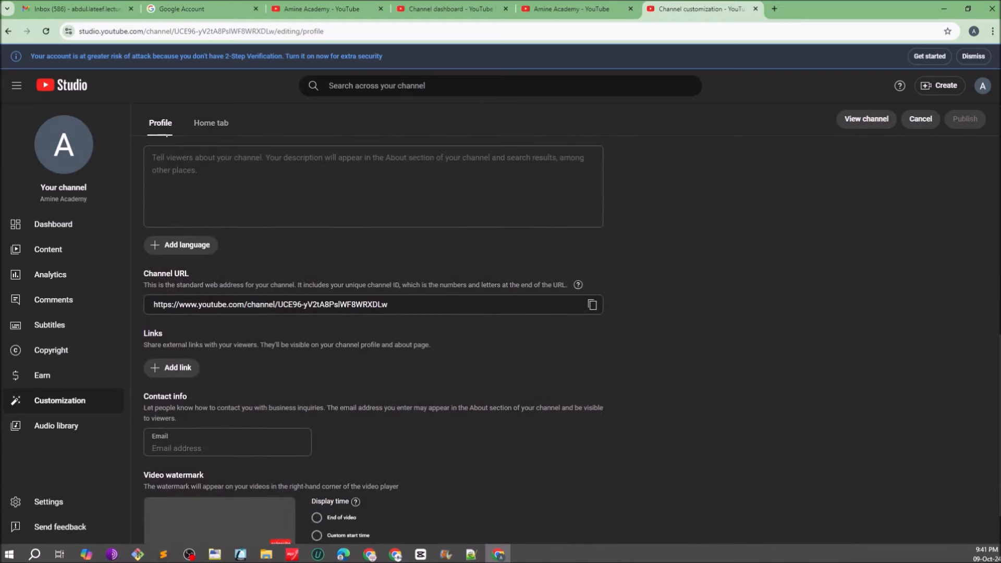
{"action": "left_click_drag", "start_coordinate": [313, 284], "coordinate": [444, 284]}
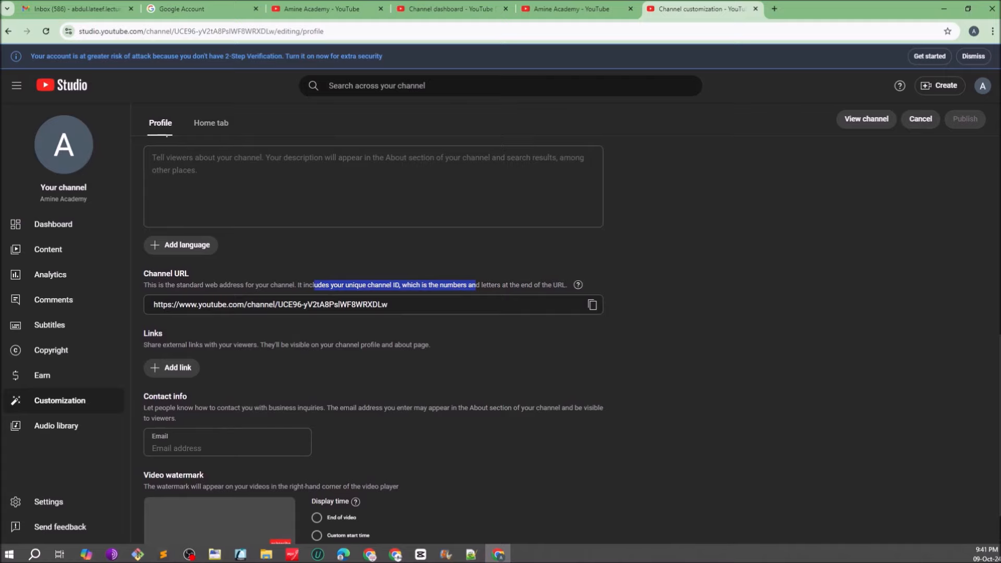
{"action": "left_click_drag", "start_coordinate": [476, 284], "coordinate": [563, 285]}
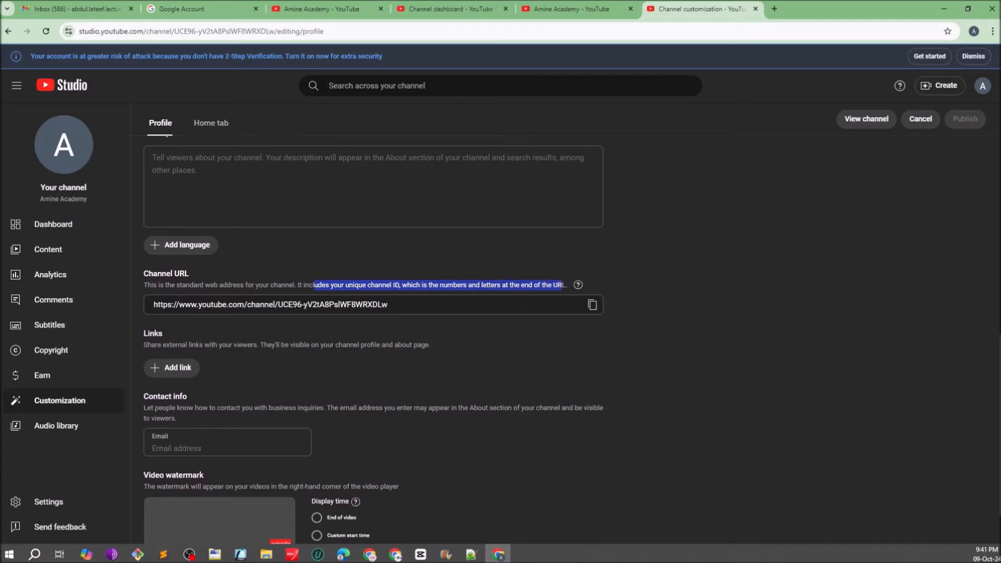
{"action": "scroll", "coordinate": [373, 312], "scroll_direction": "down", "scroll_amount": 1}
{"action": "scroll", "coordinate": [227, 391], "scroll_direction": "up", "scroll_amount": 6}
{"action": "scroll", "coordinate": [227, 391], "scroll_direction": "down", "scroll_amount": 6}
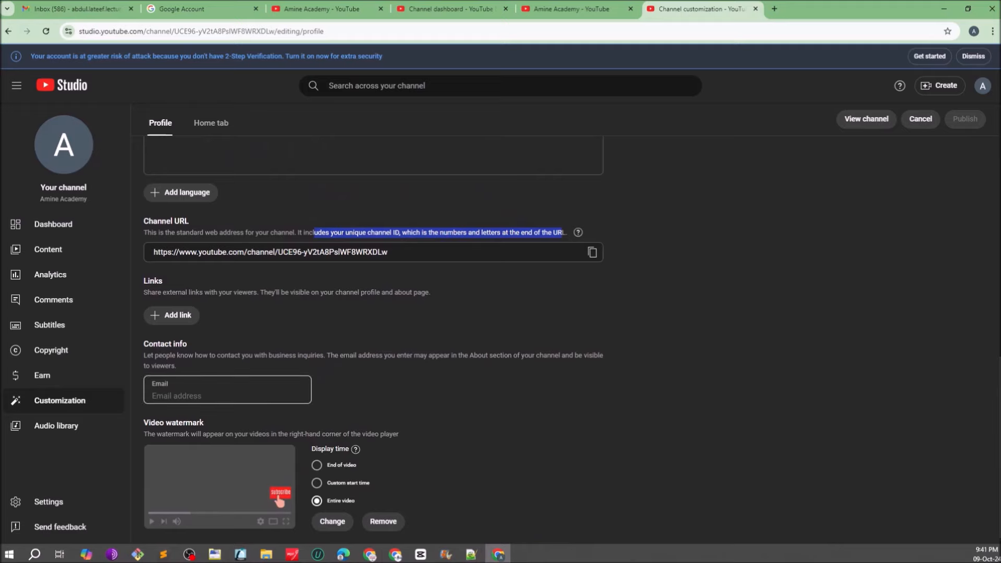
- Fill in the channel description with the 'Welcome to "Amine Academy", my Chemistry Lecture YouTube channel!' text about a retired lecturer's chemistry lessons
{"action": "scroll", "coordinate": [228, 391], "scroll_direction": "up", "scroll_amount": 3}
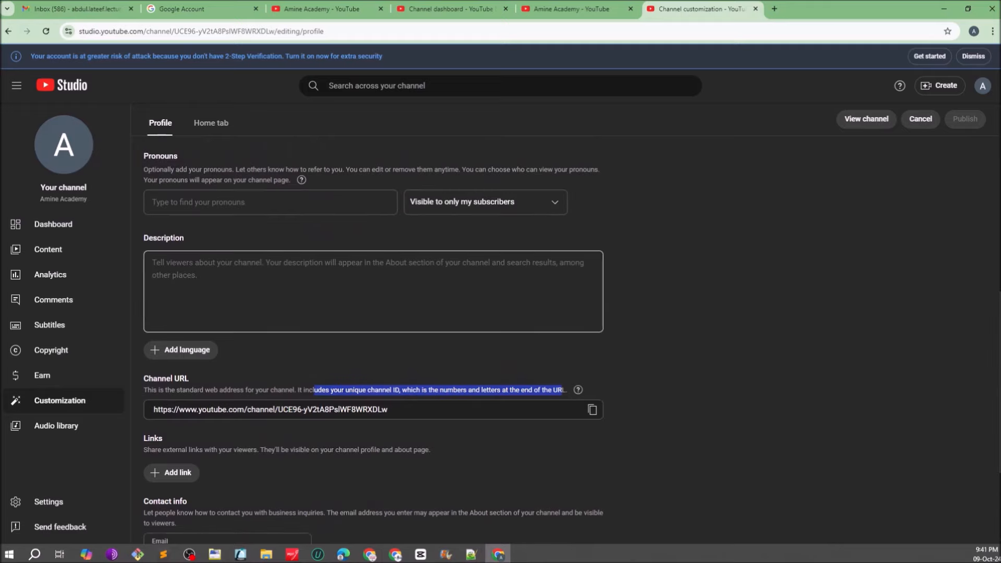
{"action": "scroll", "coordinate": [373, 338], "scroll_direction": "up", "scroll_amount": 2}
{"action": "scroll", "coordinate": [373, 338], "scroll_direction": "up", "scroll_amount": 2}
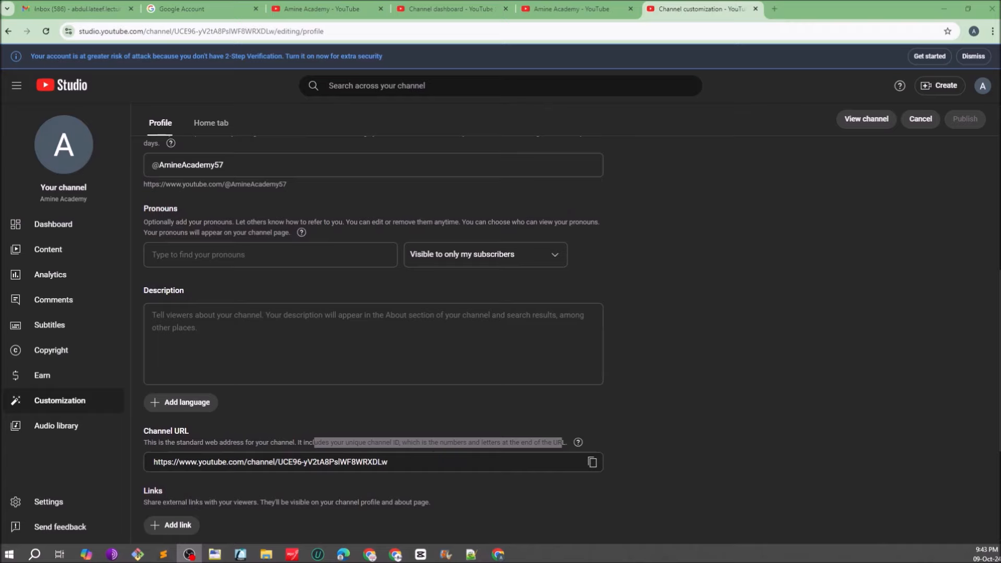
{"action": "left_click", "coordinate": [373, 344]}
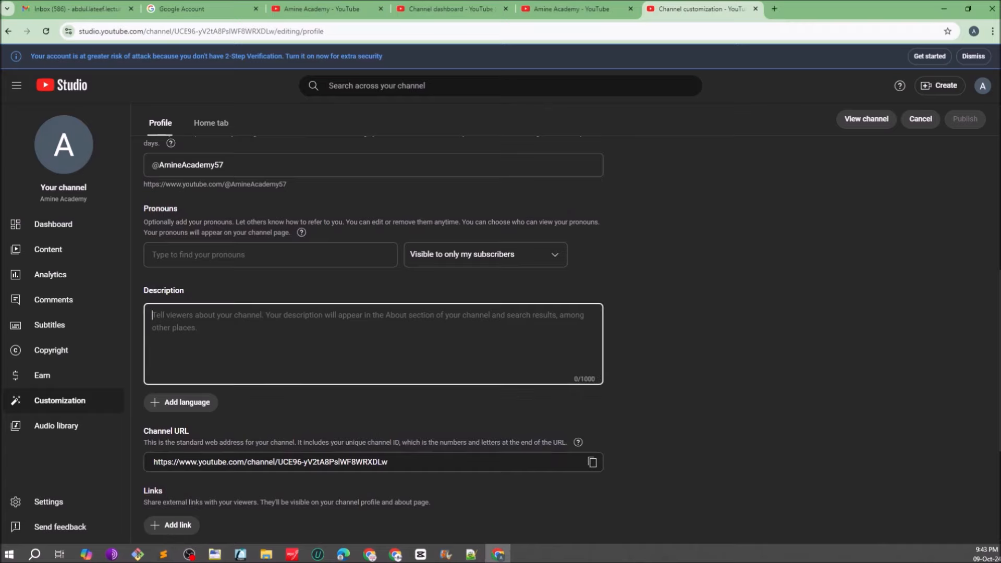
{"action": "type", "text": "Welcome to \"Amine Academy\", my Chemistry Lecture YouTube channel! I am a retired lecturer with years of experience teaching thousands of students in-person, ranging from high school to masters-level education. On this channel, I provide comprehensive chemistry lessons, breaking down complex concepts into easy-to-understand explanations. Whether you're preparing for exams, deepening your knowledge, or pursuing higher education in chemistry, you'll find valuable content here. Join me in exploring the fascinating world of chemistry and take your learning to the next level!"}
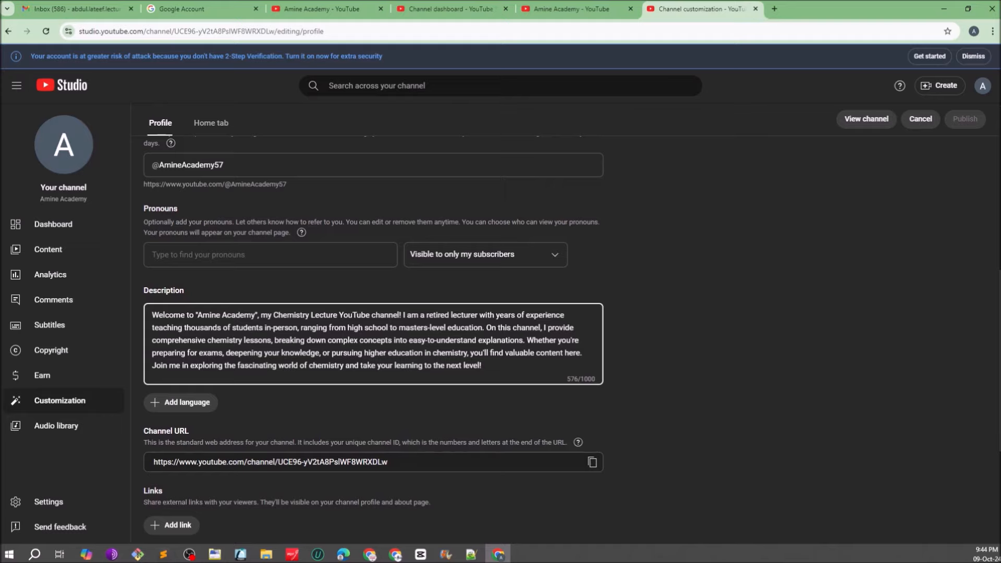
- Review the Home tab layout settings, view the public channel page and open its full channel information
{"action": "scroll", "coordinate": [374, 333], "scroll_direction": "up", "scroll_amount": 7}
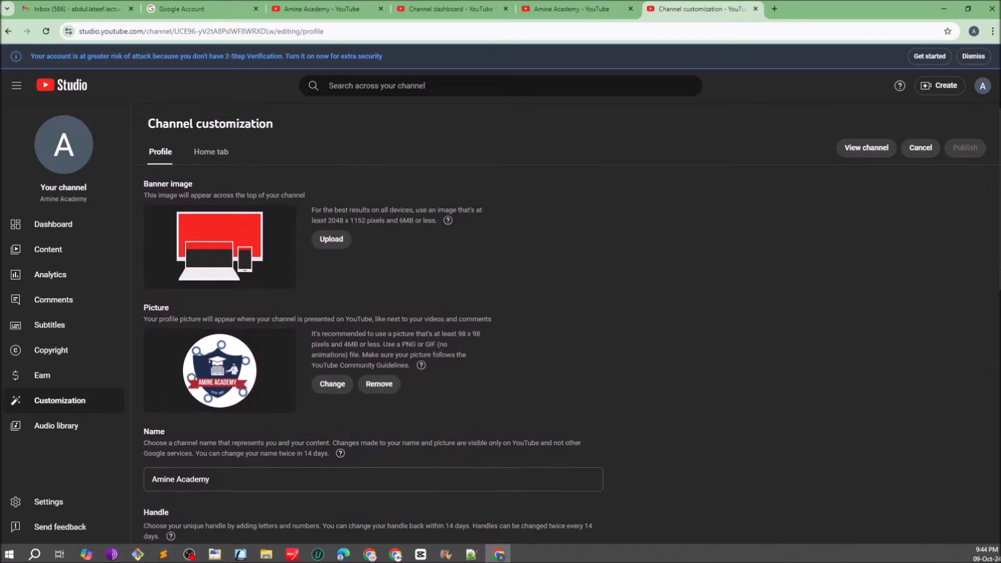
{"action": "left_click", "coordinate": [211, 151]}
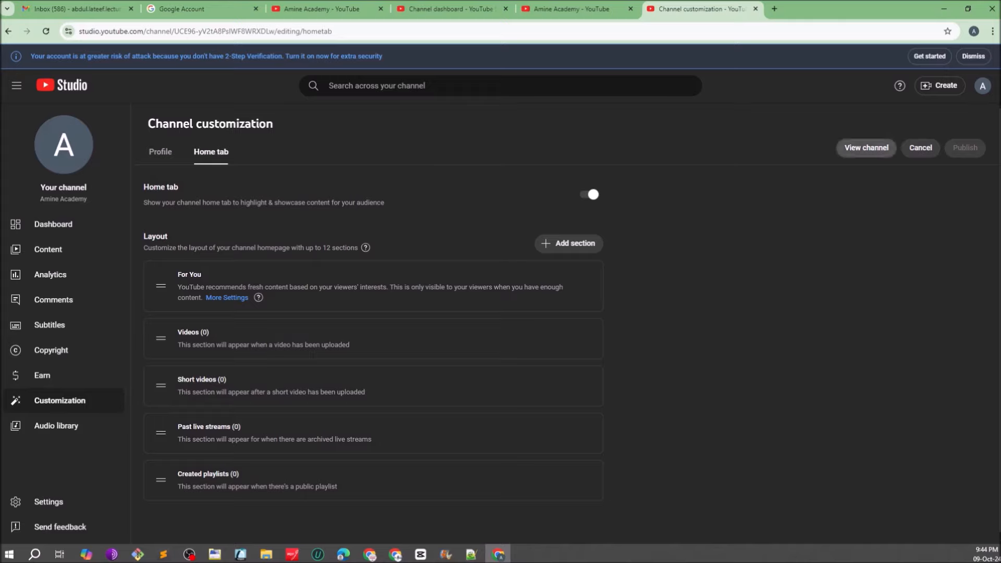
{"action": "left_click", "coordinate": [866, 148]}
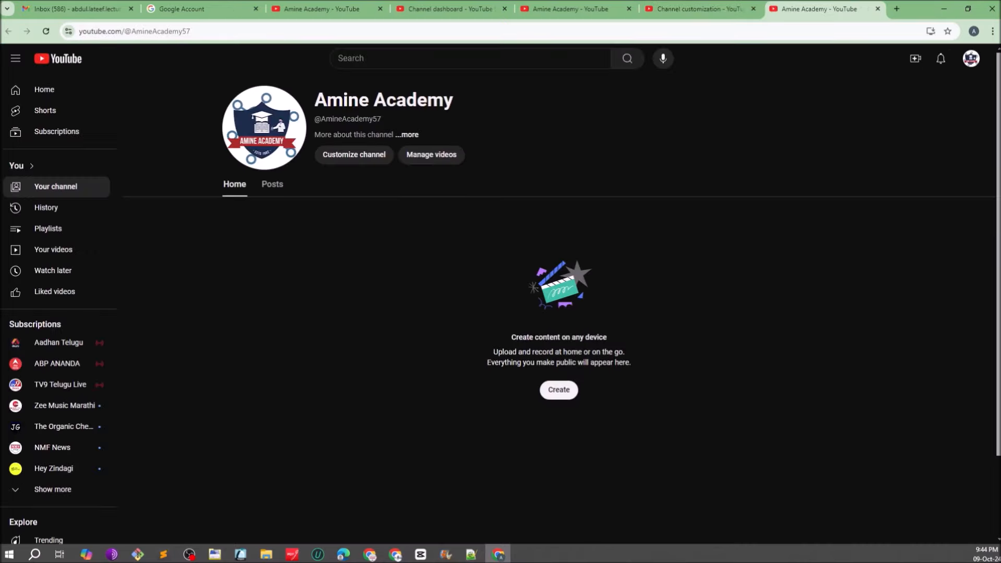
{"action": "left_click", "coordinate": [407, 135]}
- Return to the channel customization profile and check the description text
{"action": "left_click", "coordinate": [698, 9]}
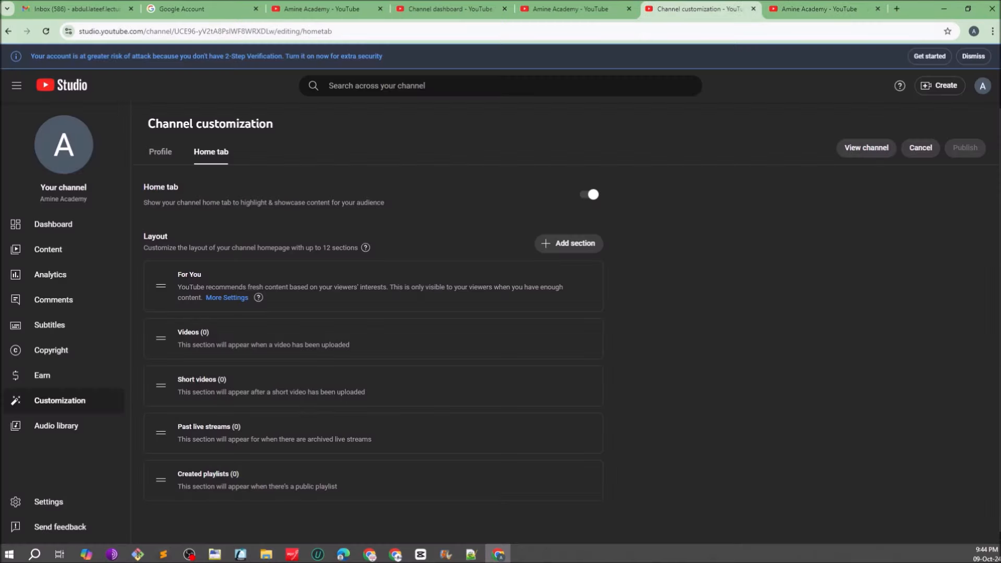
{"action": "scroll", "coordinate": [563, 301], "scroll_direction": "down", "scroll_amount": 1}
{"action": "left_click", "coordinate": [160, 146]}
{"action": "scroll", "coordinate": [373, 339], "scroll_direction": "down", "scroll_amount": 4}
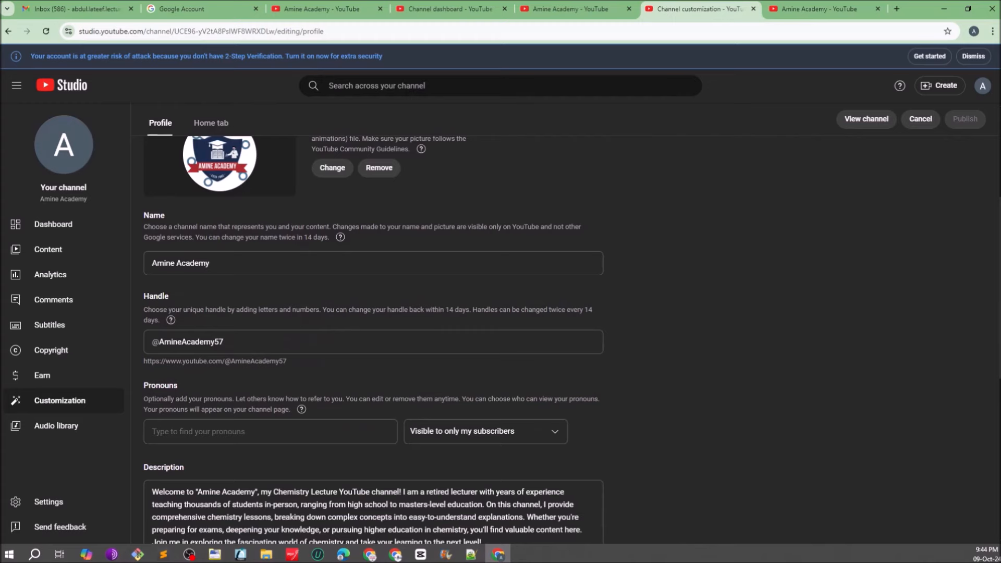
{"action": "scroll", "coordinate": [373, 338], "scroll_direction": "down", "scroll_amount": 3}
{"action": "left_click", "coordinate": [482, 385]}
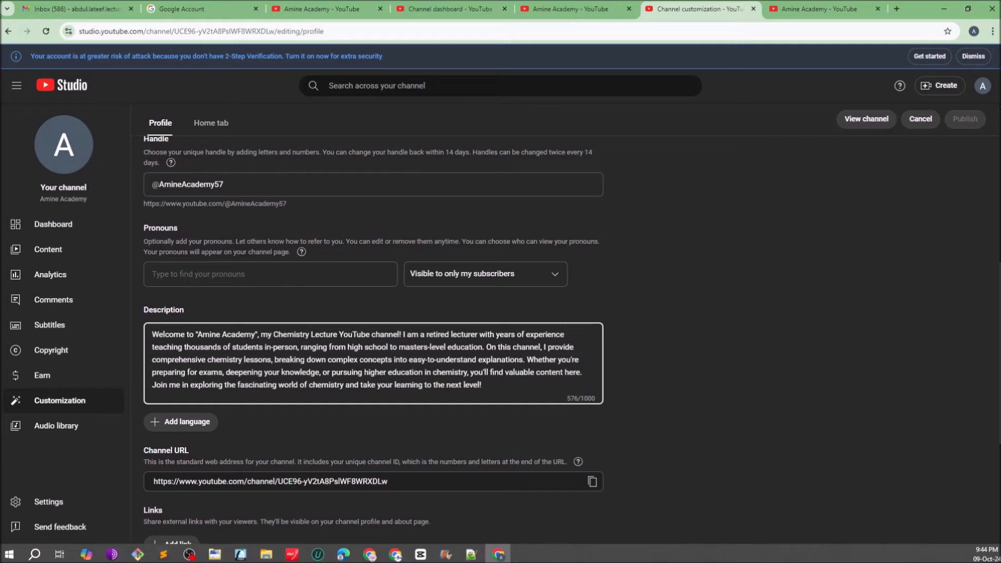
- Re-enter the channel description beginning 'Welcome to "Amine Academy", my Chemistry Lecture YouTube channel!' and publish the profile changes
{"action": "scroll", "coordinate": [373, 339], "scroll_direction": "up", "scroll_amount": 7}
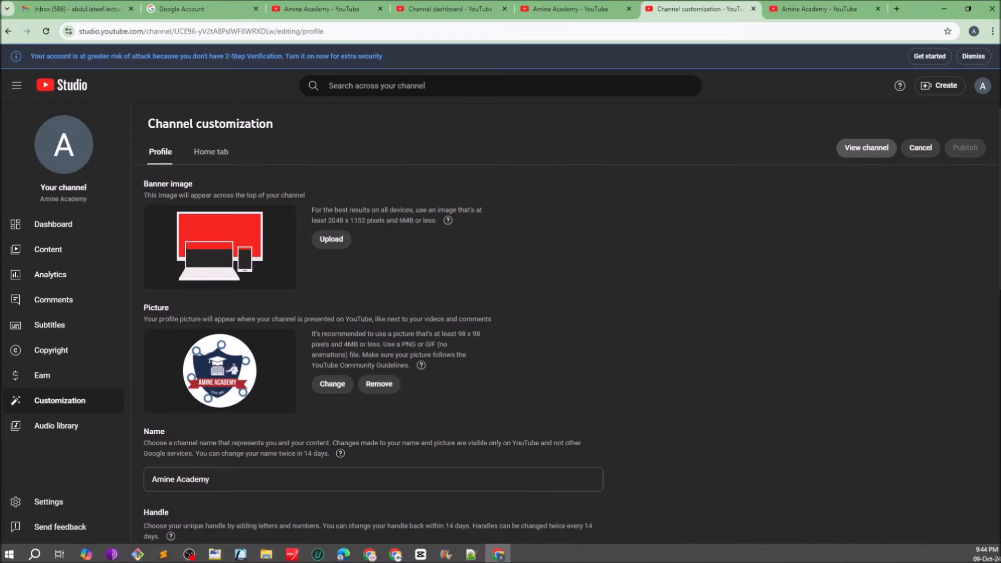
{"action": "scroll", "coordinate": [373, 339], "scroll_direction": "down", "scroll_amount": 4}
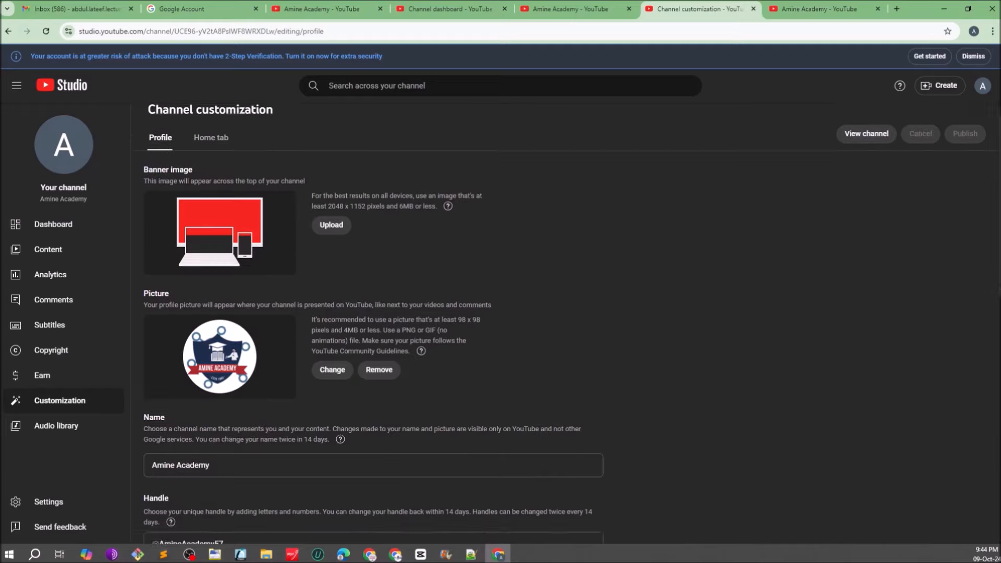
{"action": "scroll", "coordinate": [372, 339], "scroll_direction": "down", "scroll_amount": 2}
{"action": "left_click", "coordinate": [373, 415]}
{"action": "type", "text": "Welcome to \"Amine Academy\", my Chemistry Lecture YouTube channel! I am a retired lecturer with years of experience teaching thousands of students in-person, ranging from high school to masters-level education. On this channel, I provide comprehensive chemistry lessons, breaking down complex concepts into easy-to-understand explanations. Whether you're preparing for exams, deepening your knowledge, or pursuing higher education in chemistry, you'll find valuable content here. Join me in exploring the fascinating world of chemistry and take your learning to the next level!"}
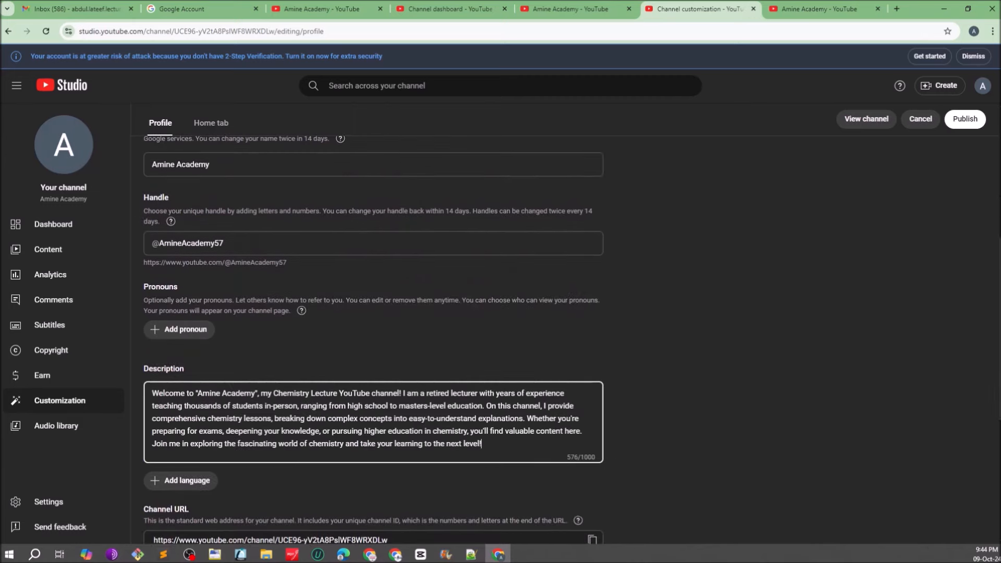
{"action": "left_click", "coordinate": [965, 119]}
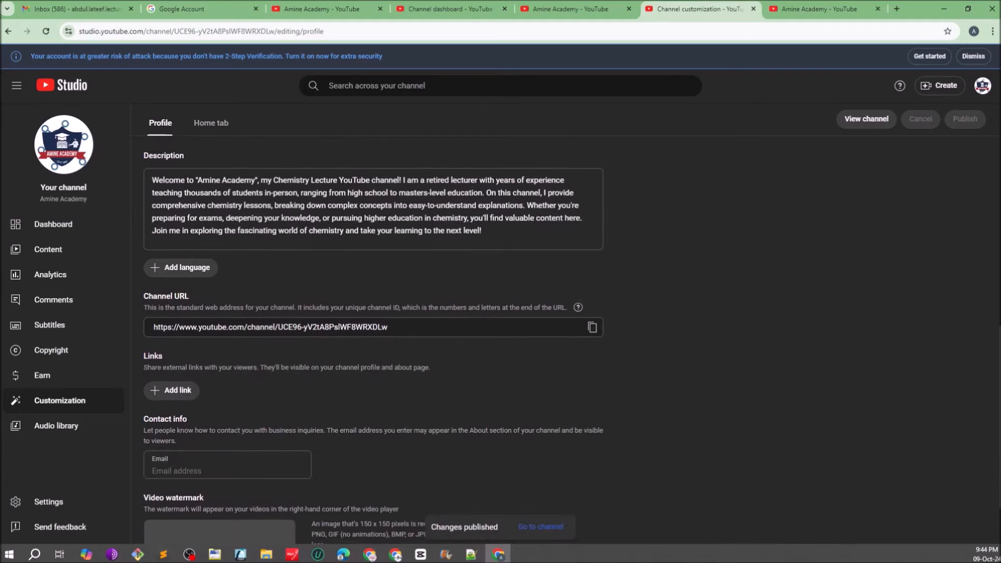
- Upload subscribe button.png as the video watermark, shrinking the crop slightly and shifting it toward the start of the word
{"action": "scroll", "coordinate": [373, 334], "scroll_direction": "down", "scroll_amount": 2}
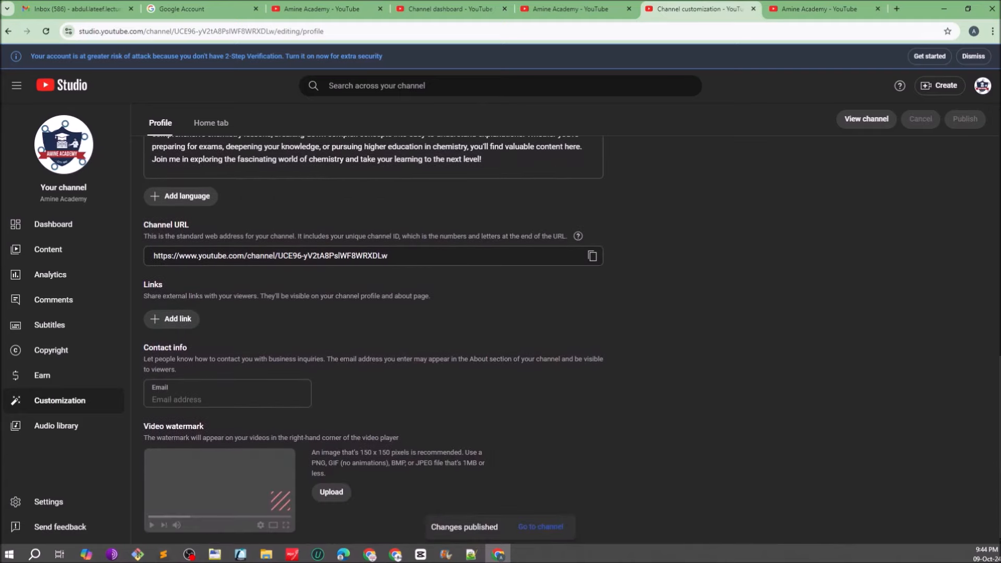
{"action": "left_click", "coordinate": [331, 492]}
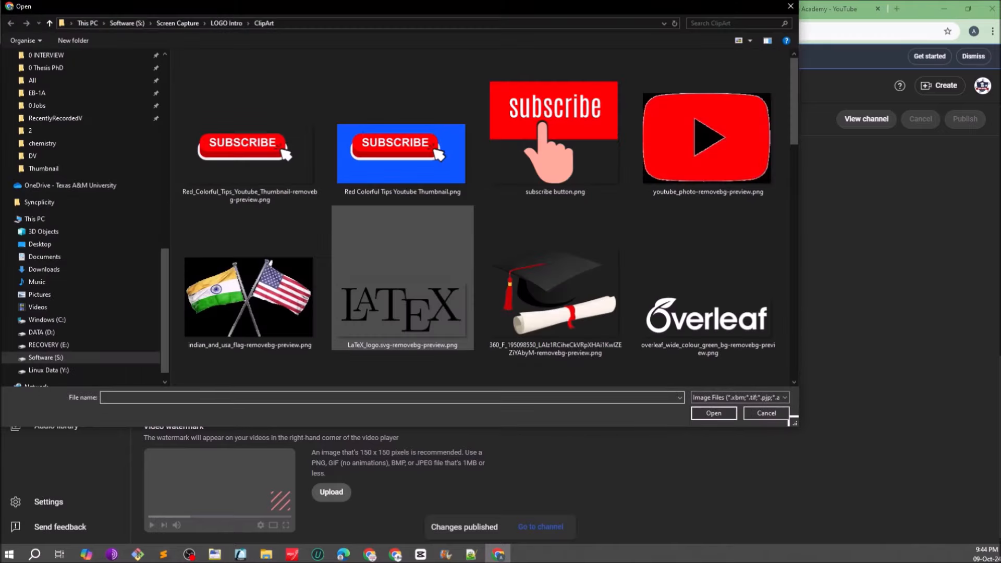
{"action": "double_click", "coordinate": [553, 135]}
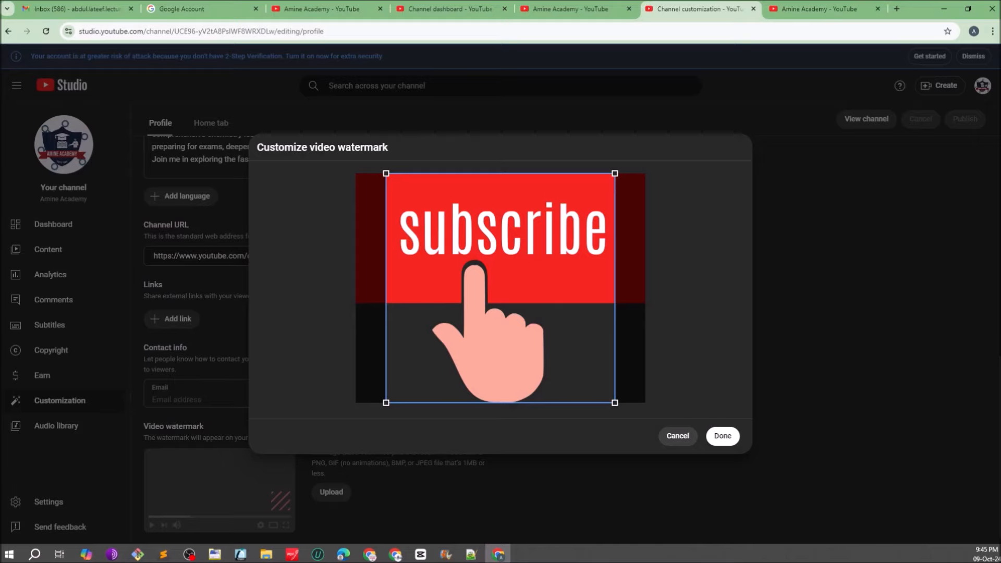
{"action": "left_click_drag", "start_coordinate": [386, 173], "coordinate": [399, 187]}
{"action": "left_click_drag", "start_coordinate": [507, 295], "coordinate": [501, 294]}
{"action": "left_click", "coordinate": [723, 436]}
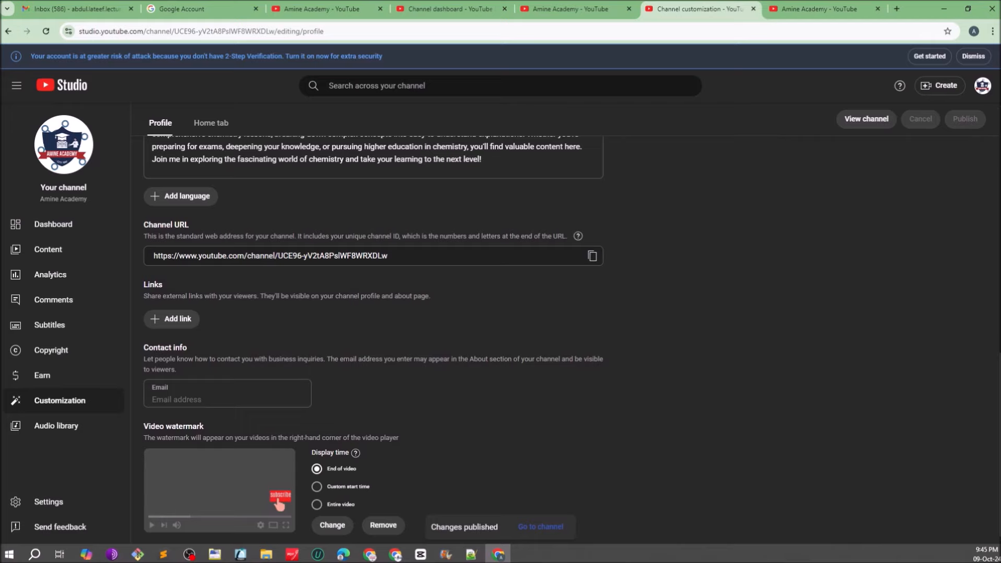
- Try amine academy banner.png from the chemistry folder in RecentlyRecordedV as the banner image and discard it
{"action": "scroll", "coordinate": [373, 334], "scroll_direction": "up", "scroll_amount": 15}
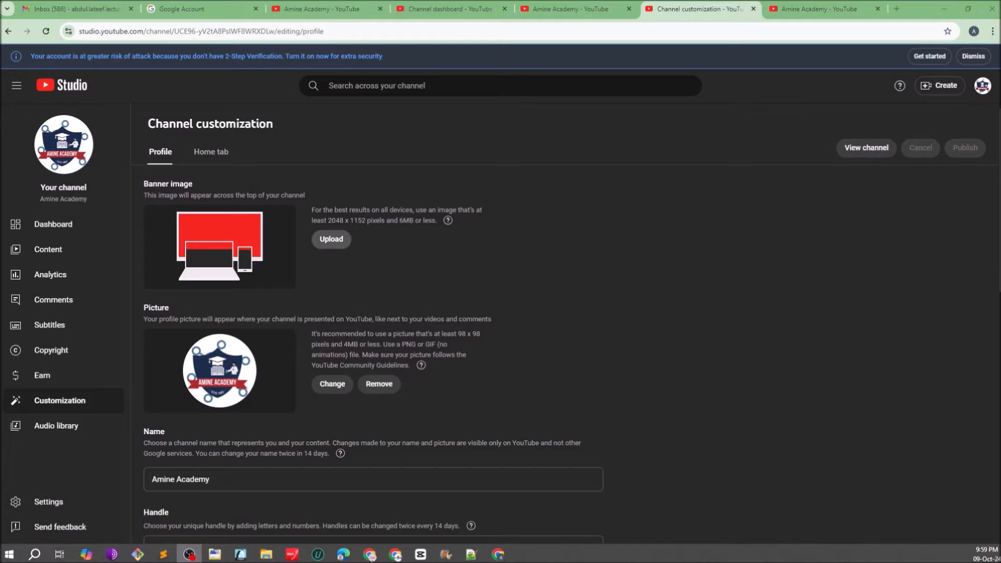
{"action": "left_click", "coordinate": [331, 239]}
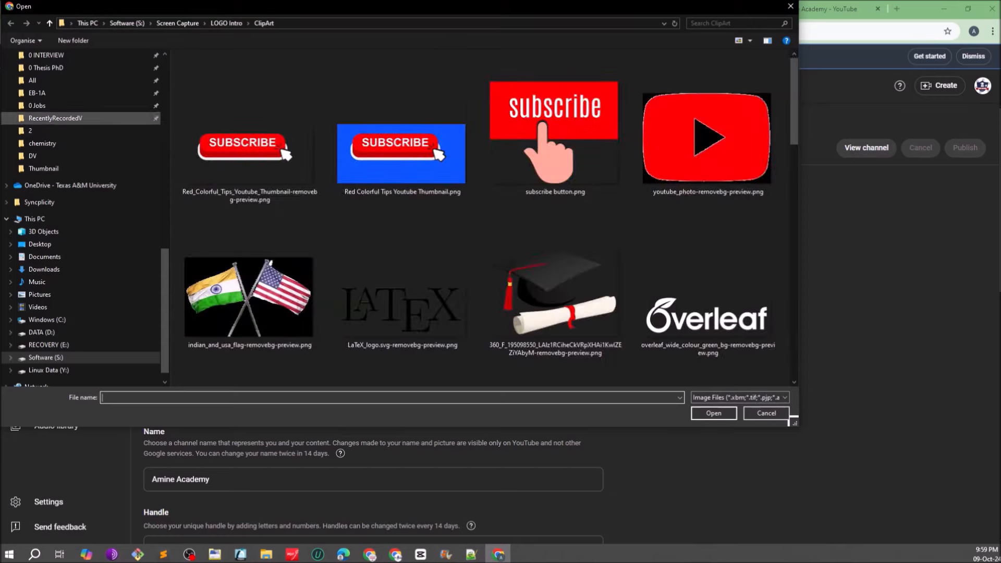
{"action": "left_click", "coordinate": [55, 118]}
{"action": "double_click", "coordinate": [208, 86]}
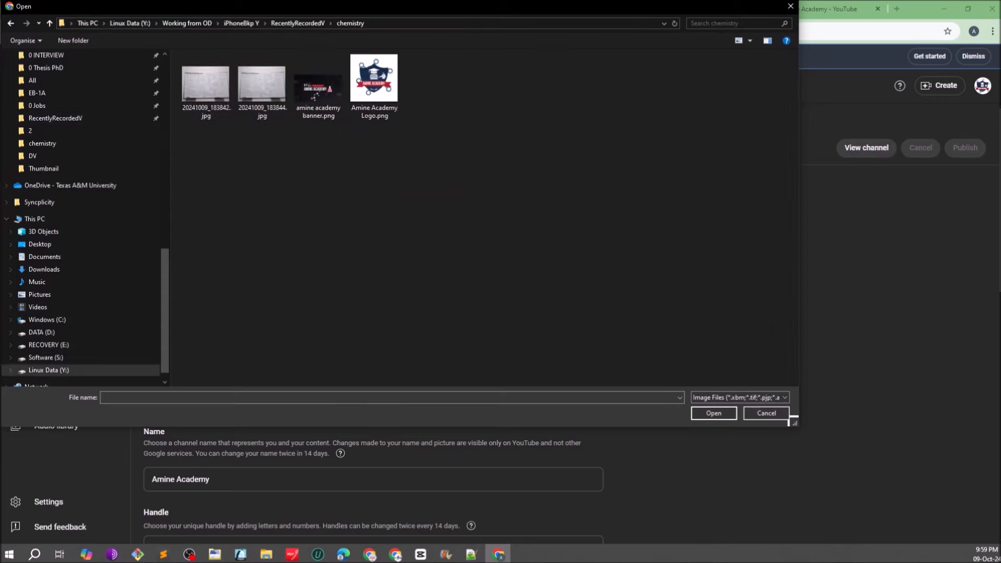
{"action": "left_click", "coordinate": [318, 86]}
{"action": "left_click", "coordinate": [714, 413]}
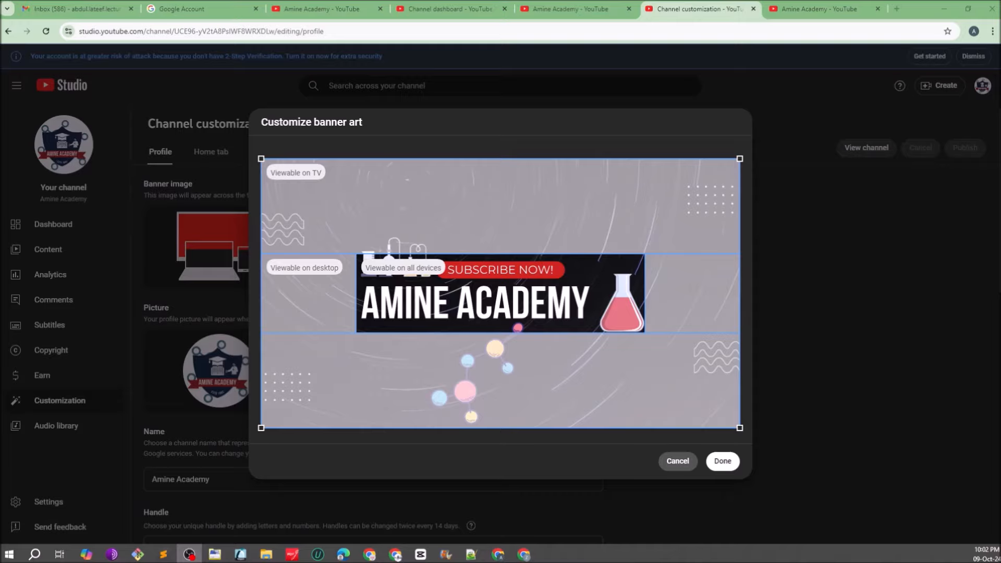
{"action": "left_click", "coordinate": [678, 461]}
- Upload amine academy banner image 2.png from the chemistry folder as the banner image with the default crop
{"action": "left_click", "coordinate": [331, 239]}
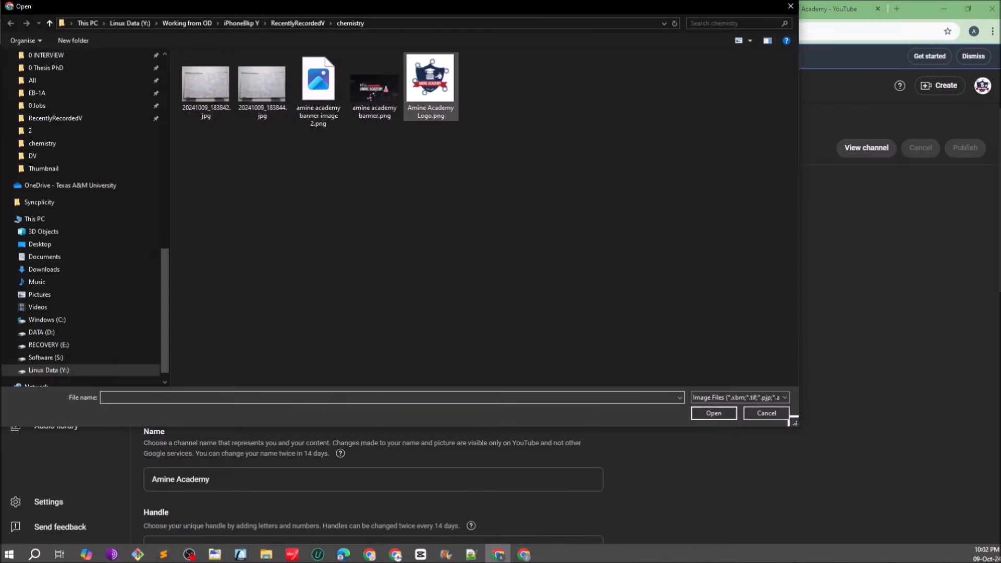
{"action": "left_click", "coordinate": [319, 90]}
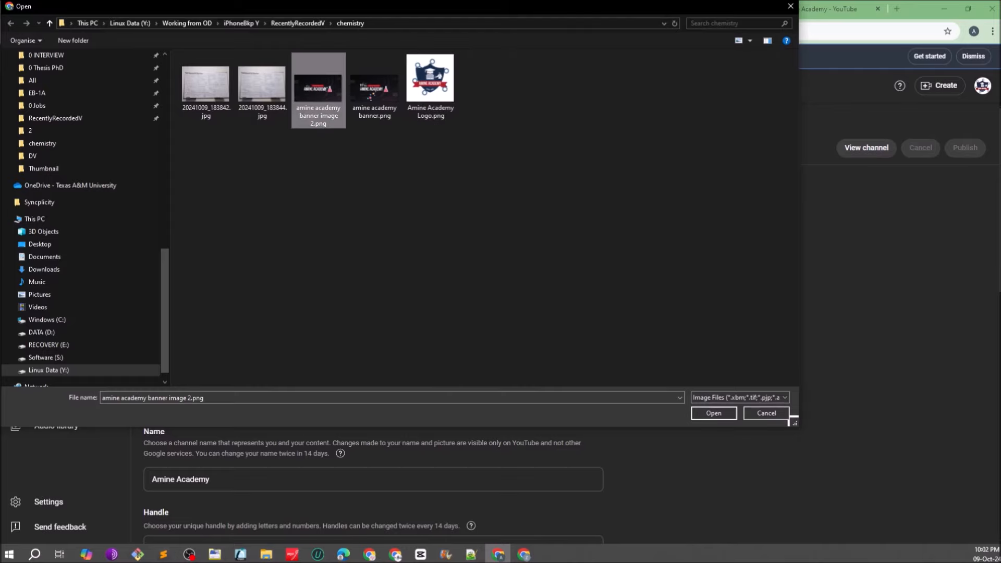
{"action": "left_click", "coordinate": [713, 413]}
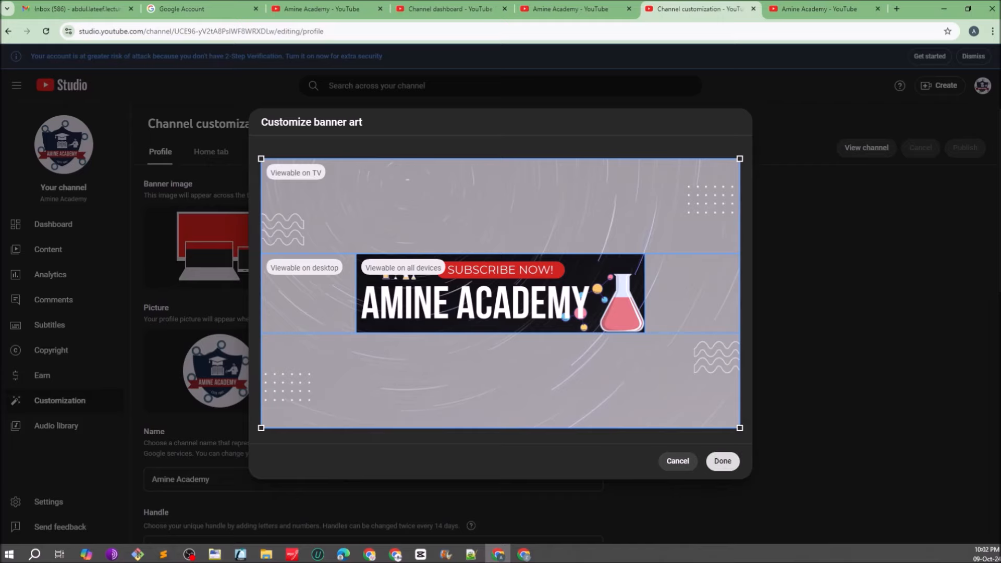
{"action": "left_click", "coordinate": [723, 460]}
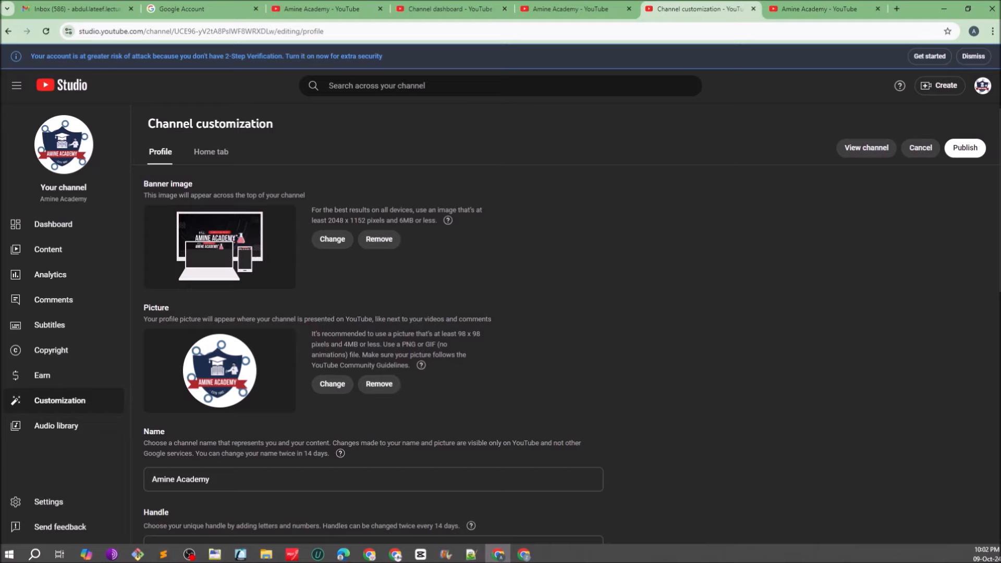
- Review the profile fields from the name to the video watermark and publish the channel changes
{"action": "scroll", "coordinate": [500, 339], "scroll_direction": "down", "scroll_amount": 4}
{"action": "scroll", "coordinate": [501, 338], "scroll_direction": "up", "scroll_amount": 2}
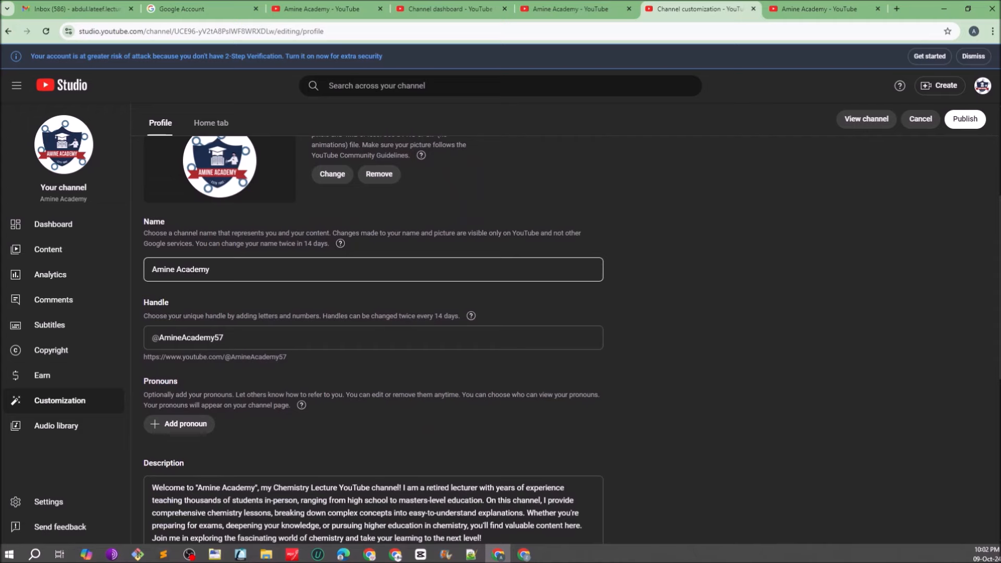
{"action": "scroll", "coordinate": [177, 326], "scroll_direction": "down", "scroll_amount": 2}
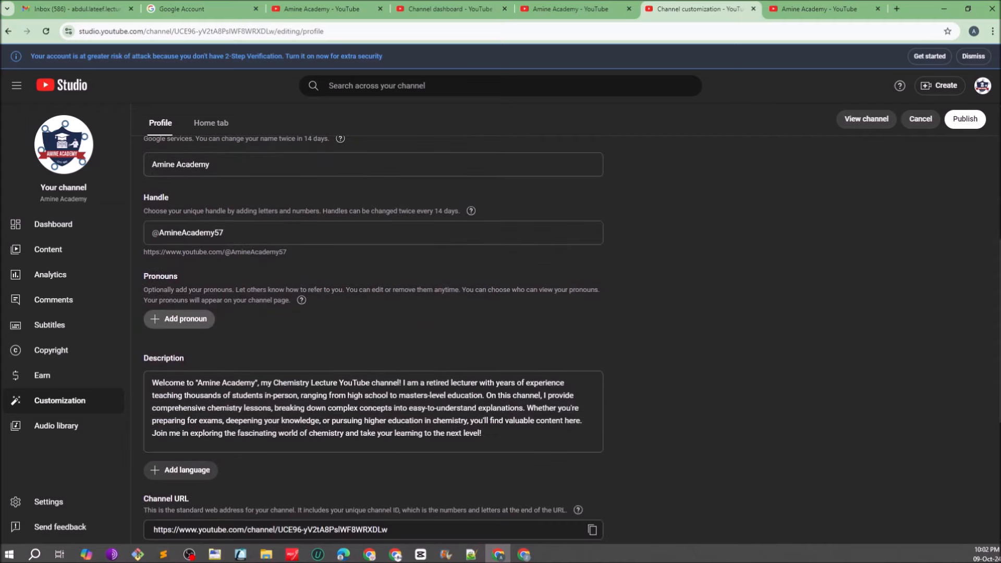
{"action": "scroll", "coordinate": [177, 320], "scroll_direction": "down", "scroll_amount": 2}
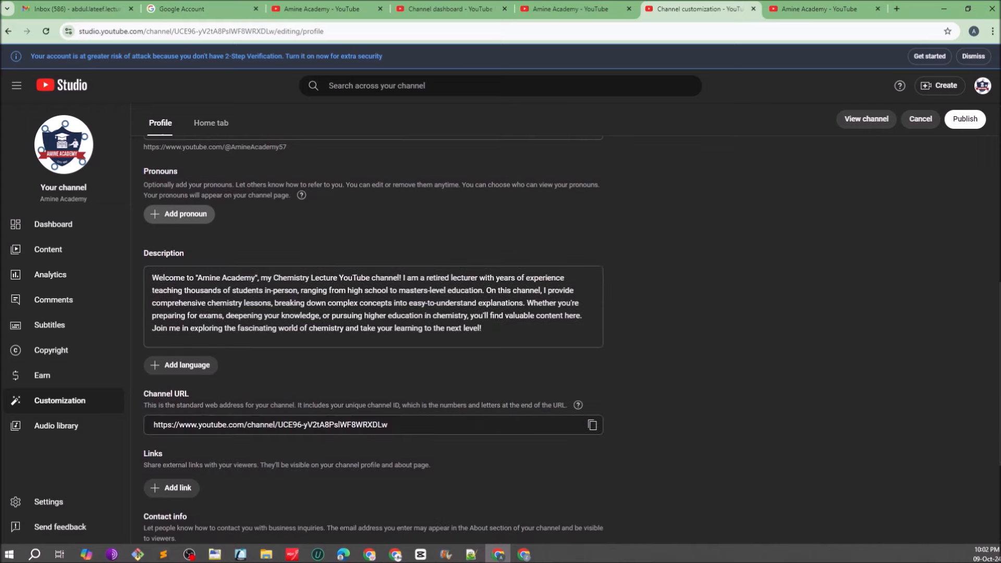
{"action": "scroll", "coordinate": [373, 338], "scroll_direction": "down", "scroll_amount": 3}
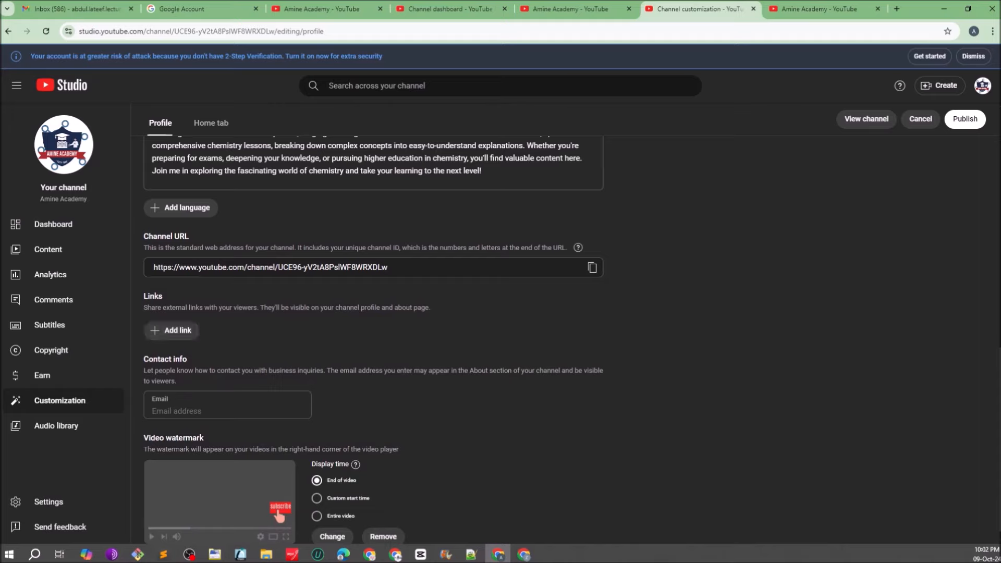
{"action": "scroll", "coordinate": [172, 330], "scroll_direction": "down", "scroll_amount": 1}
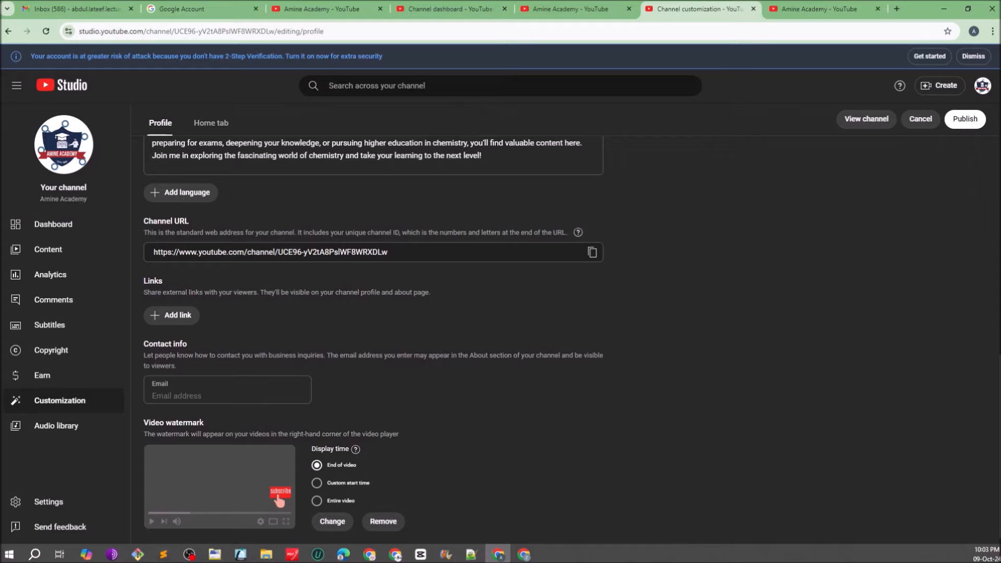
{"action": "left_click", "coordinate": [965, 119]}
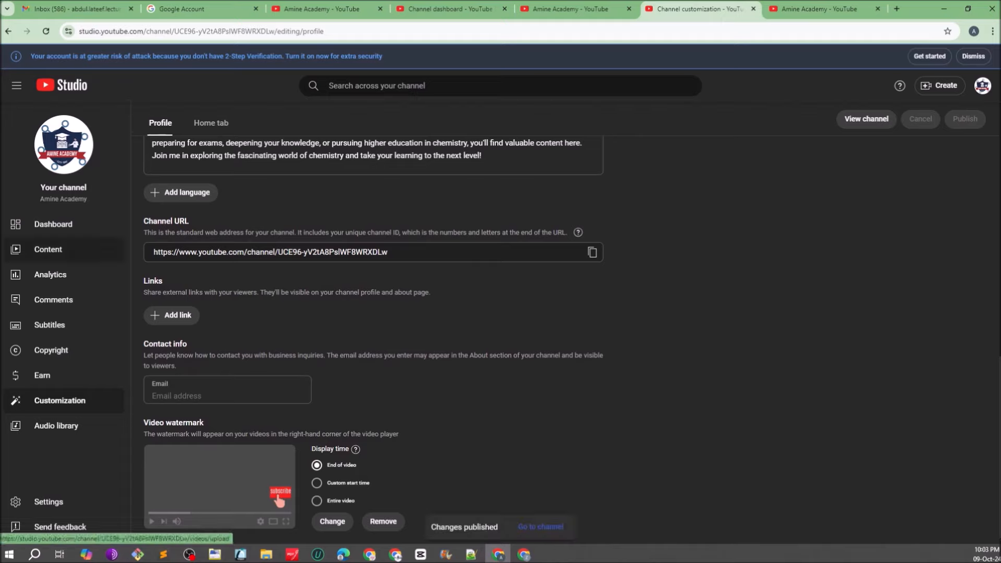
- Check the Home tab layout settings and open the channel's Content page
{"action": "scroll", "coordinate": [373, 312], "scroll_direction": "up", "scroll_amount": 3}
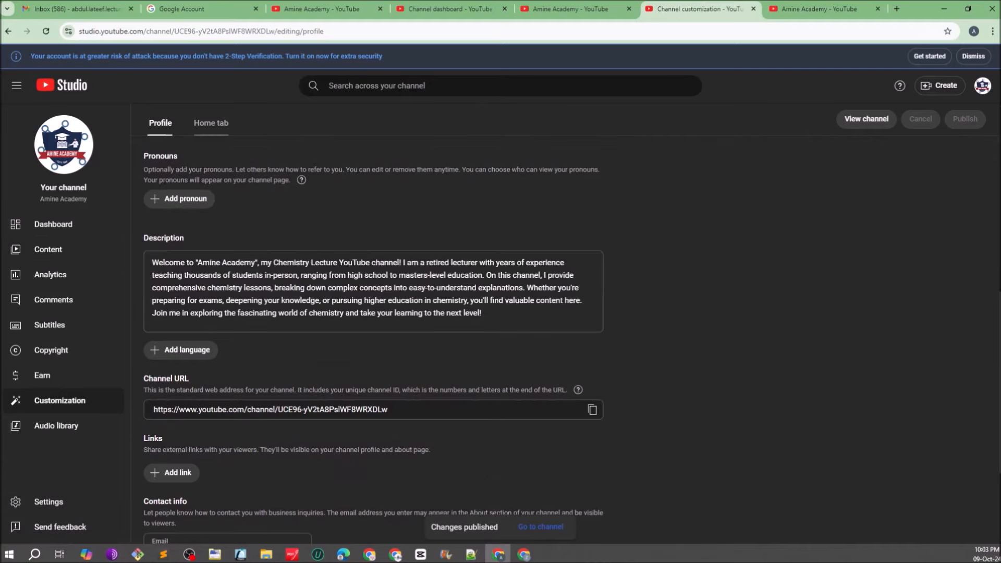
{"action": "left_click", "coordinate": [211, 122]}
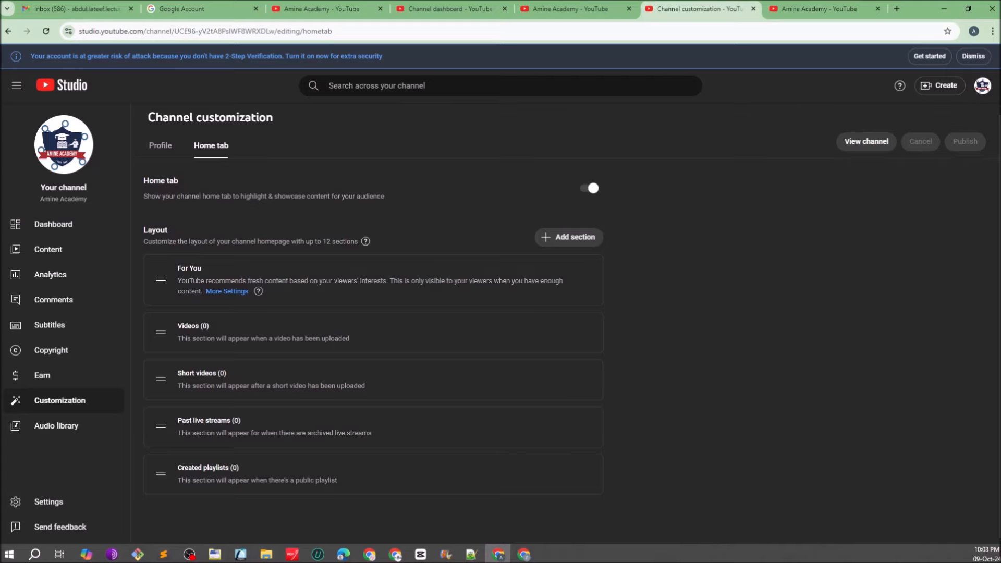
{"action": "left_click", "coordinate": [48, 249]}
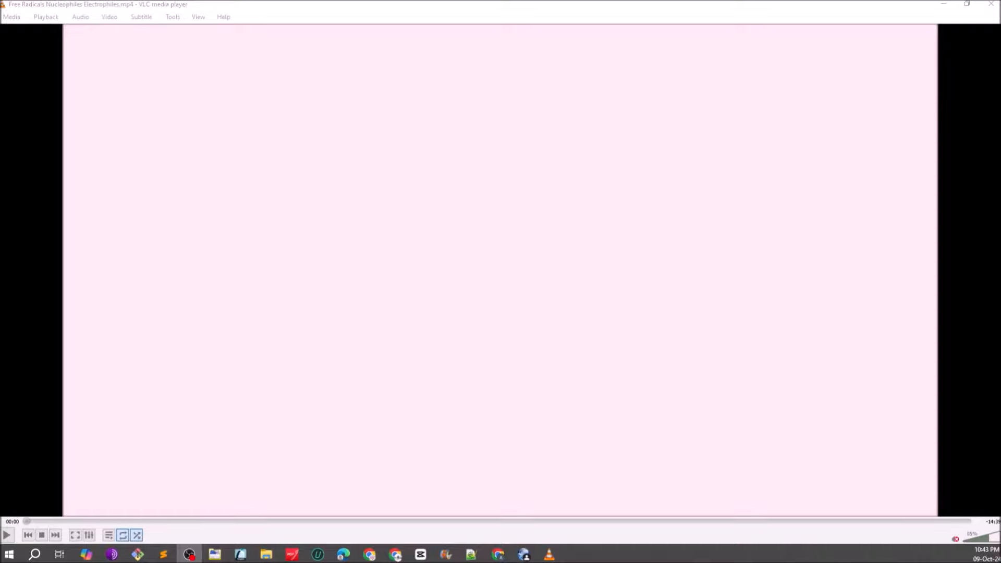
- Play the Free Radicals Nucleophiles Electrophiles.mp4 video in VLC, skip to near its end and close the player
{"action": "left_click", "coordinate": [7, 535]}
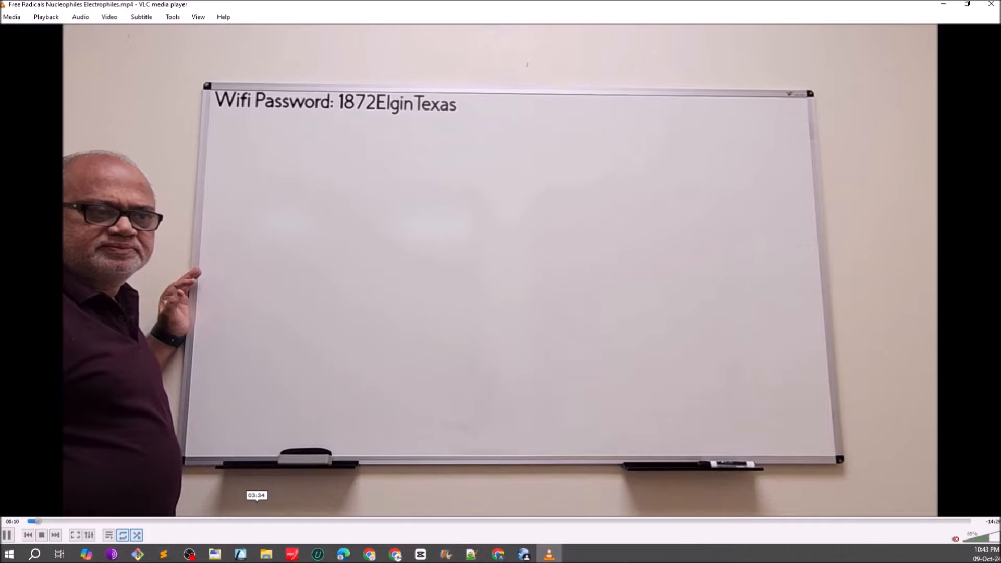
{"action": "left_click_drag", "start_coordinate": [292, 521], "coordinate": [950, 520]}
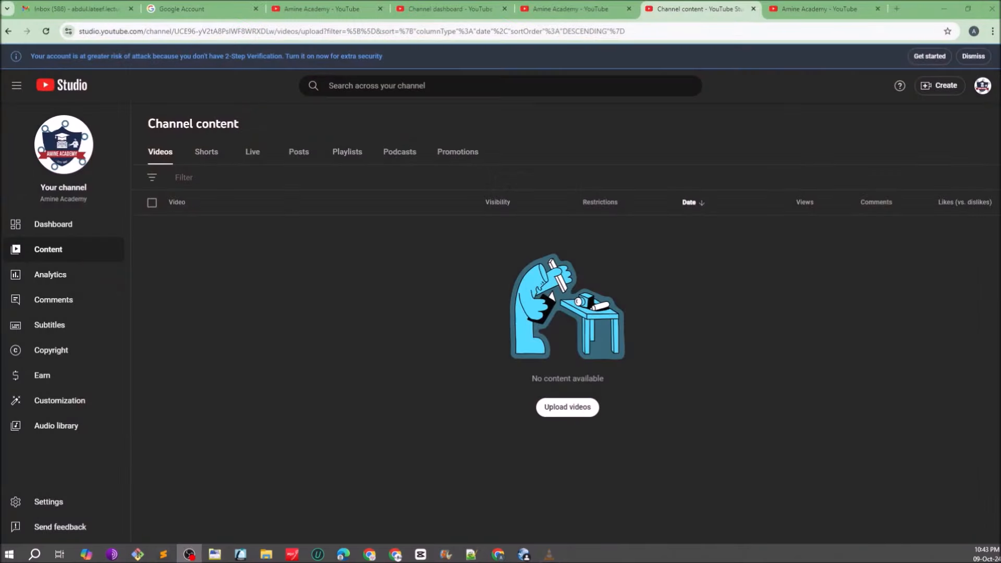
{"action": "left_click", "coordinate": [990, 4]}
- Upload Free Radicals Nucleophiles Electrophiles.mp4 from the chemistry folder as a new channel video
{"action": "left_click", "coordinate": [567, 407]}
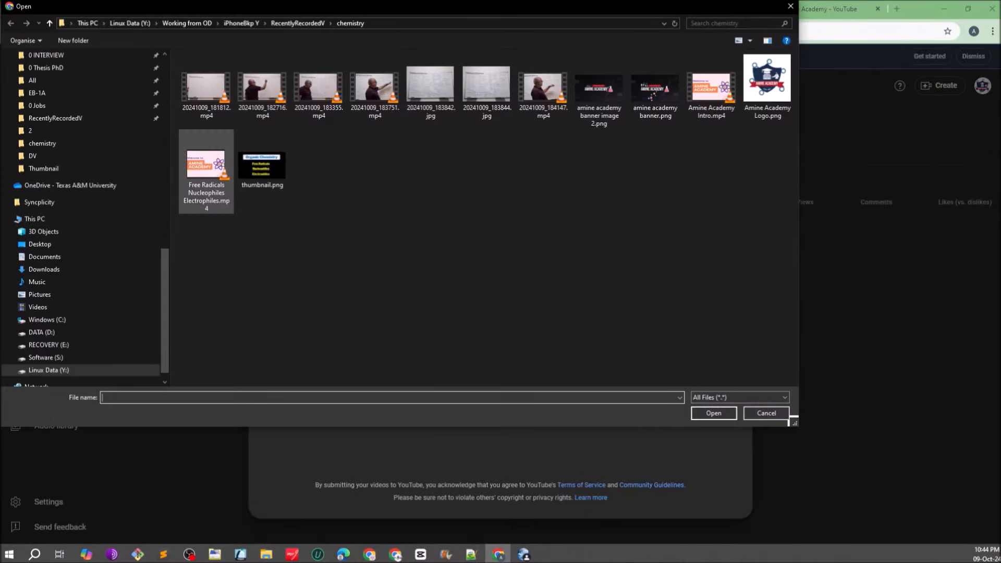
{"action": "left_click", "coordinate": [206, 173]}
{"action": "key", "text": "Return"}
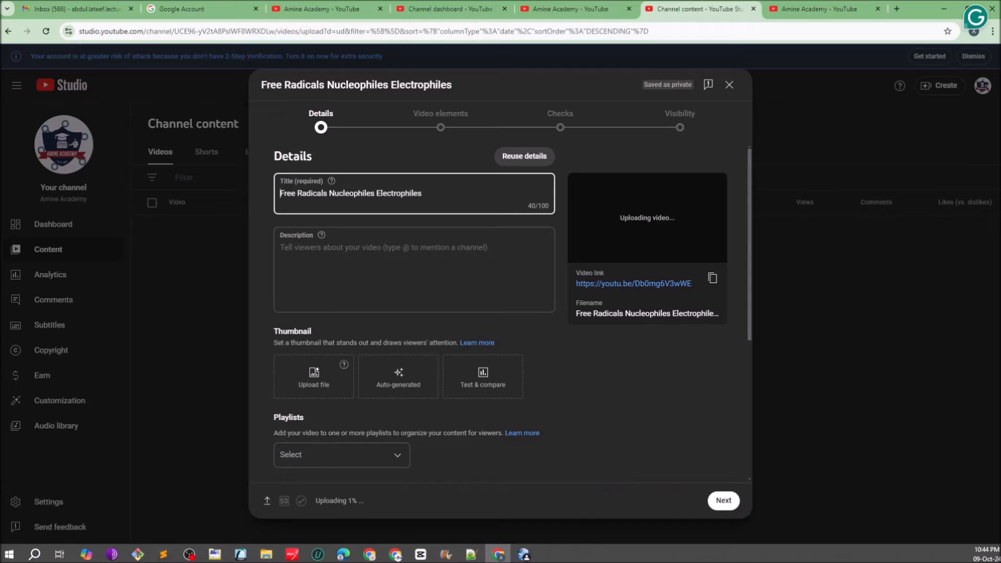
- Replace the video title with "Free Radicals, Electrophiles, Nucleophiles Explained | Types of Reagents in Organic Chemistry"
{"action": "key", "text": "alt+Tab"}
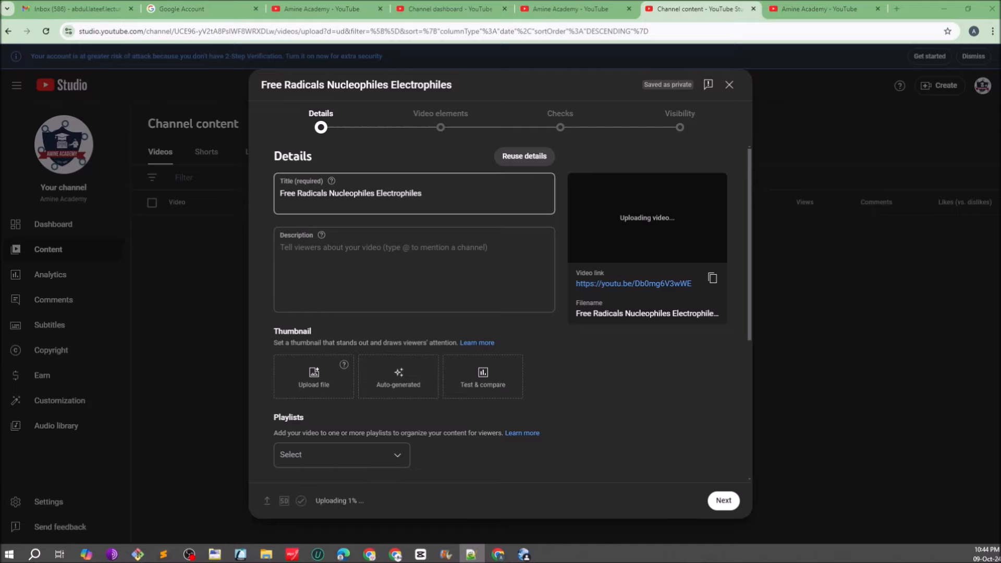
{"action": "left_click", "coordinate": [376, 194]}
{"action": "key", "text": "ctrl+a"}
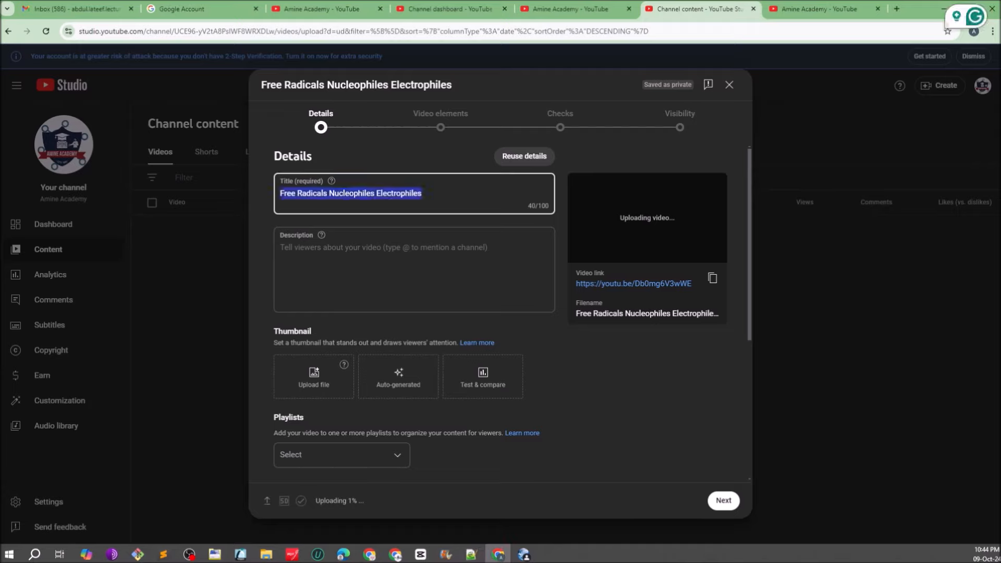
{"action": "type", "text": "Free Radicals, Electrophiles, Nucleophiles Explained | Types of Reagents in Organic Chemistry"}
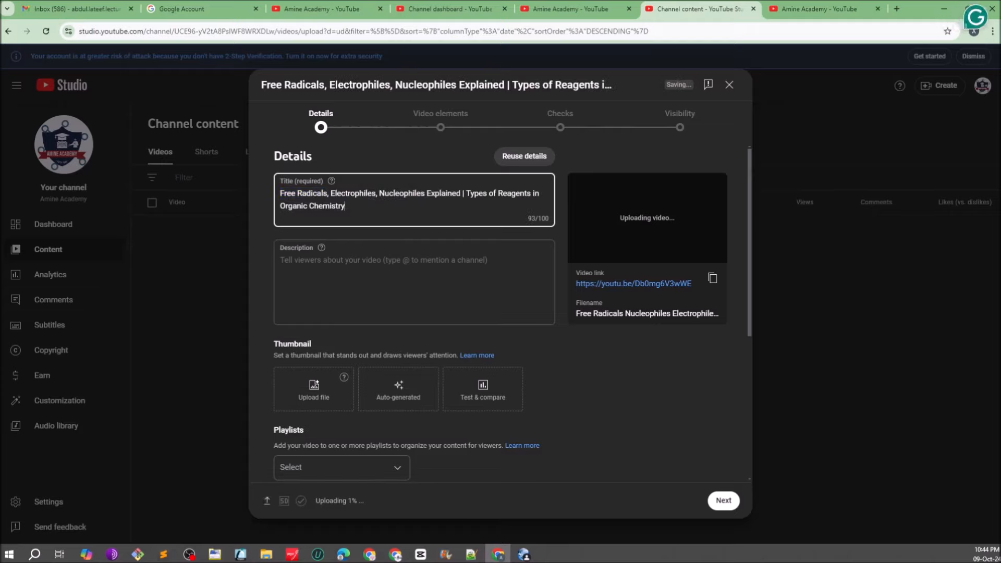
- Fill the video description with the prepared summary beginning "Learn about free radicals, electrophiles, and nucleophiles in organic chemistry", followed by blank lines
{"action": "key", "text": "alt+Tab"}
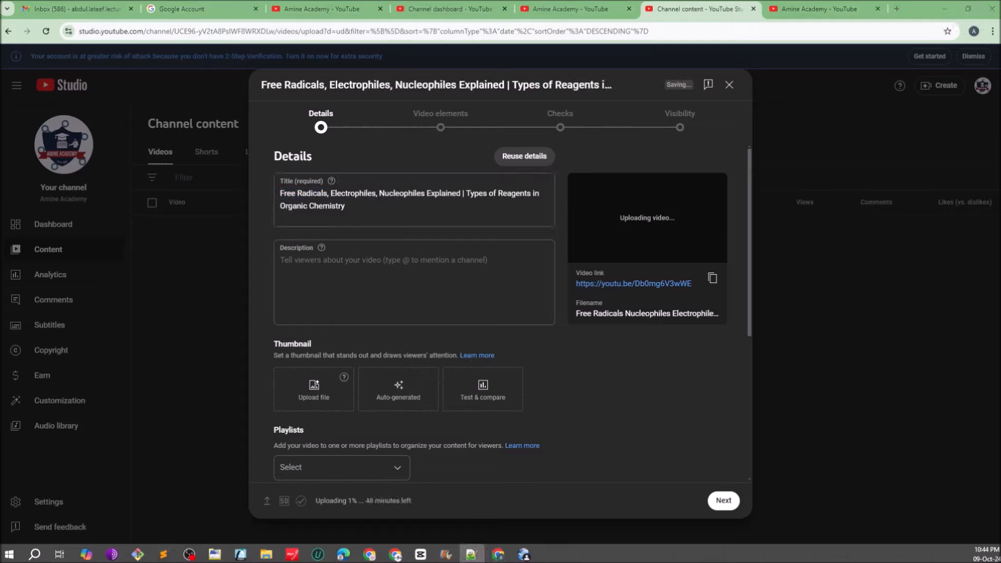
{"action": "left_click", "coordinate": [407, 276]}
{"action": "type", "text": "Learn about free radicals, electrophiles, and nucleophiles in organic chemistry. This video explains the types of reagents, their characteristics, and how they participate in chemical reactions. Ideal for high school, undergraduate, and graduate students of chemistry."}
{"action": "key", "text": "Return"}
{"action": "key", "text": "Return"}
{"action": "key", "text": "Return"}
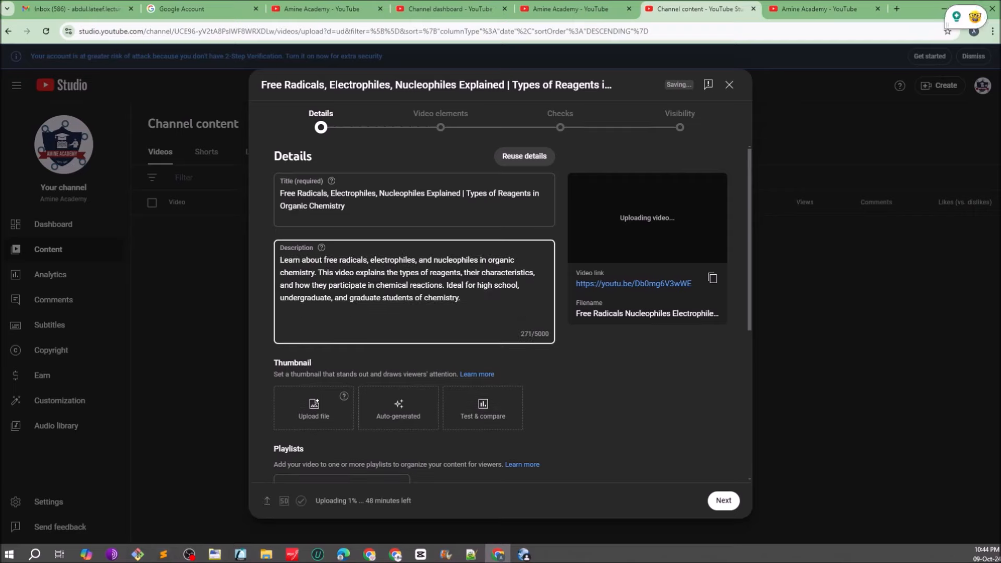
- Add a "Chapter:" list below the description summary with the lines "00:00 - Start", "Free Radicals", "Electrophiles" and "Nucleophiles"
{"action": "type", "text": "Chapter:"}
{"action": "key", "text": "Return"}
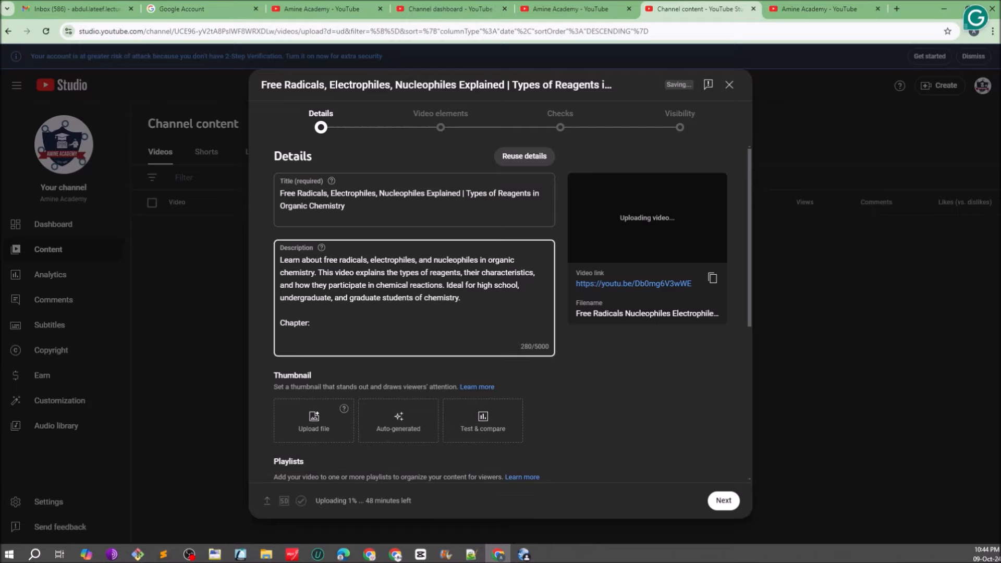
{"action": "type", "text": "00:00 - Start"}
{"action": "key", "text": "Return"}
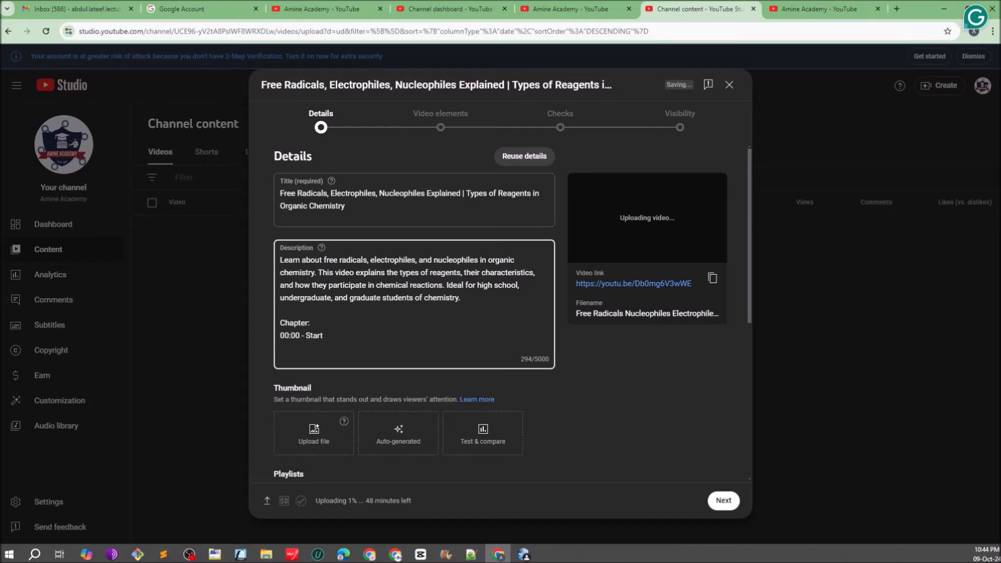
{"action": "type", "text": "Free Radicals"}
{"action": "key", "text": "Return"}
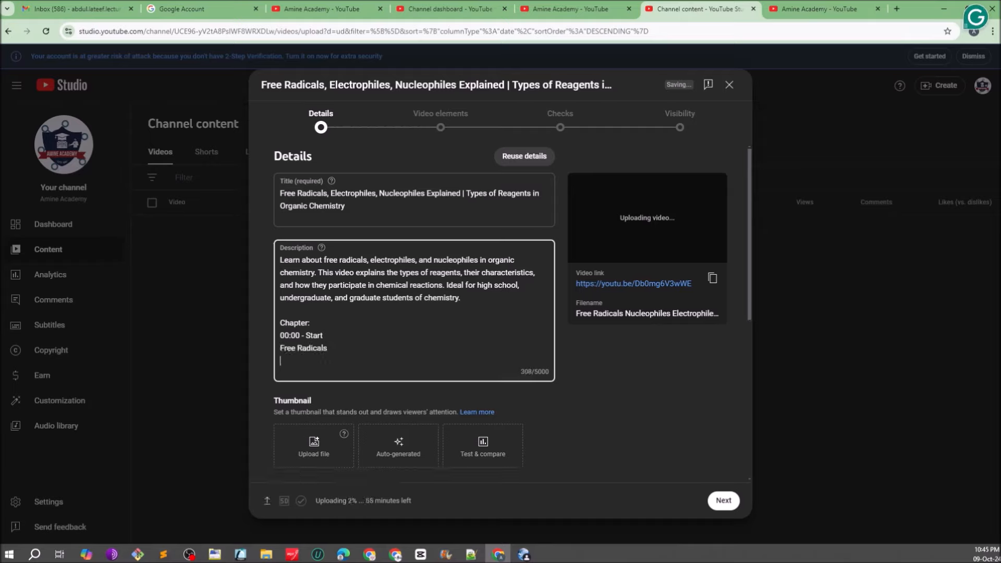
{"action": "type", "text": "Electrophiles"}
{"action": "key", "text": "Return"}
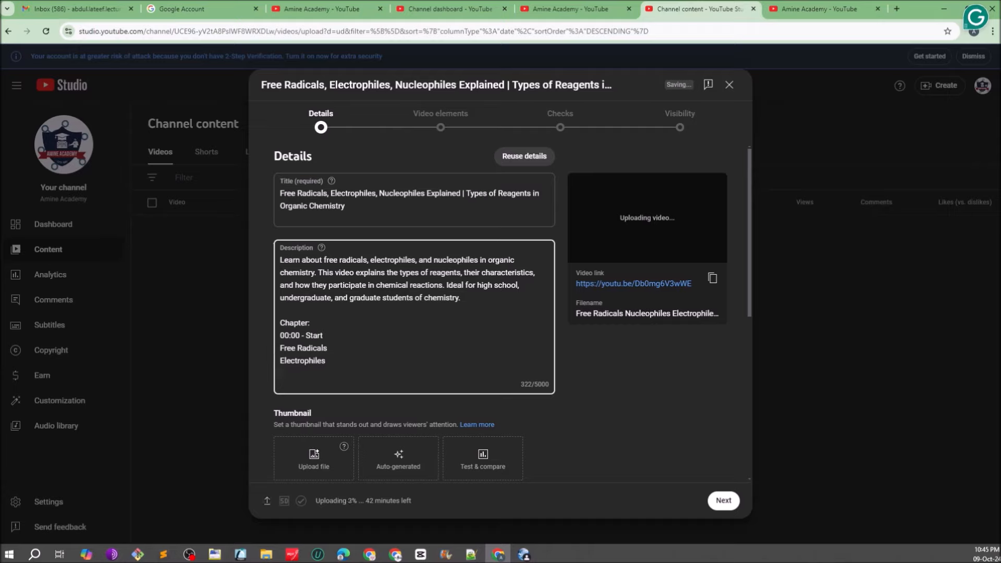
{"action": "type", "text": "Nucle"}
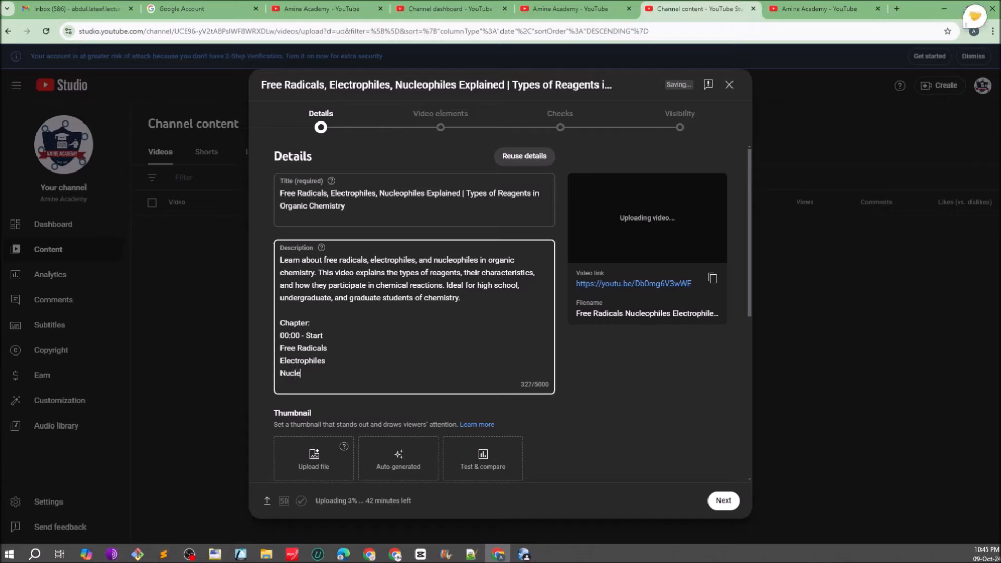
{"action": "type", "text": "ophiles"}
- Put a dash in front of the Free Radicals, Electrophiles and Nucleophiles chapter lines in the description
{"action": "key", "text": "Up"}
{"action": "key", "text": "Up"}
{"action": "key", "text": "Left"}
{"action": "key", "text": "Home"}
{"action": "type", "text": "-"}
{"action": "key", "text": "Down"}
{"action": "key", "text": "Home"}
{"action": "type", "text": "- -"}
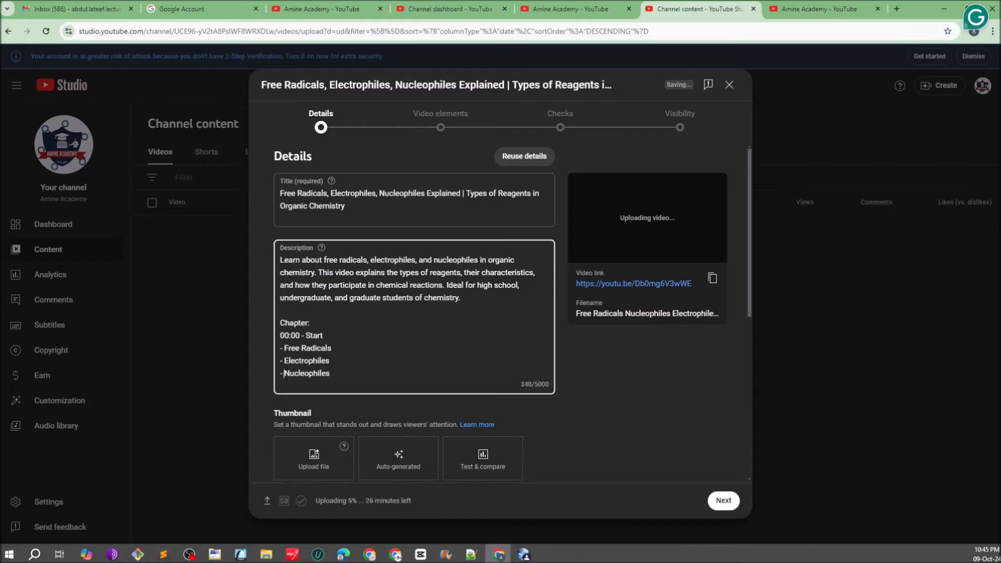
- Insert the prepared hashtags from #OrganicChemistry to #chemistryeducation between the description summary and the chapter list, followed by a blank line
{"action": "key", "text": "alt+Tab"}
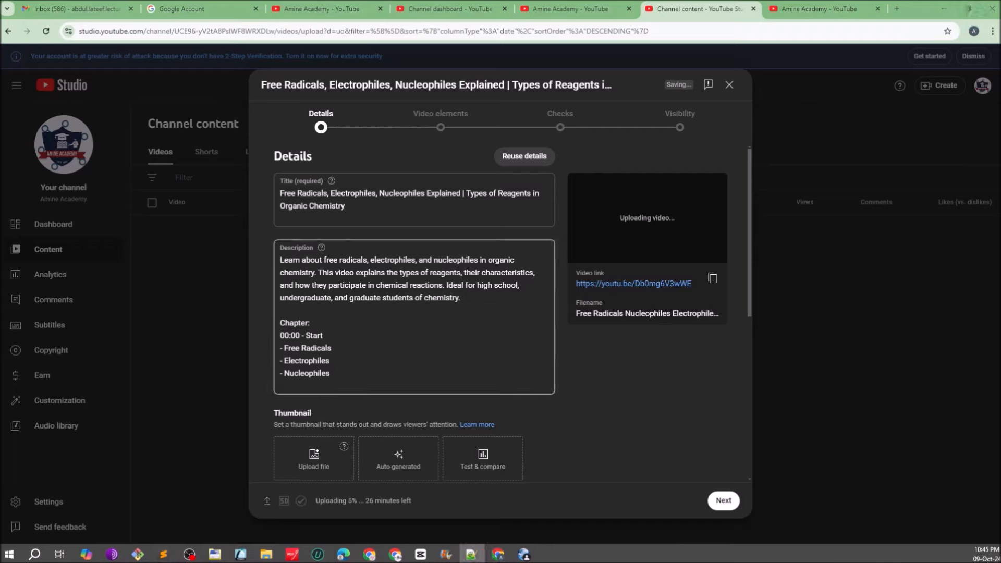
{"action": "key", "text": "alt+Tab"}
{"action": "type", "text": "#OrganicChemistry #FreeRadicals #Electrophiles #Nucleophiles #ChemistryReagents #ChemistryTutorial #ChemicalReactions #ChemistryStudents #OrganicReactions #ReagentsExplained #ChemistryEducation"}
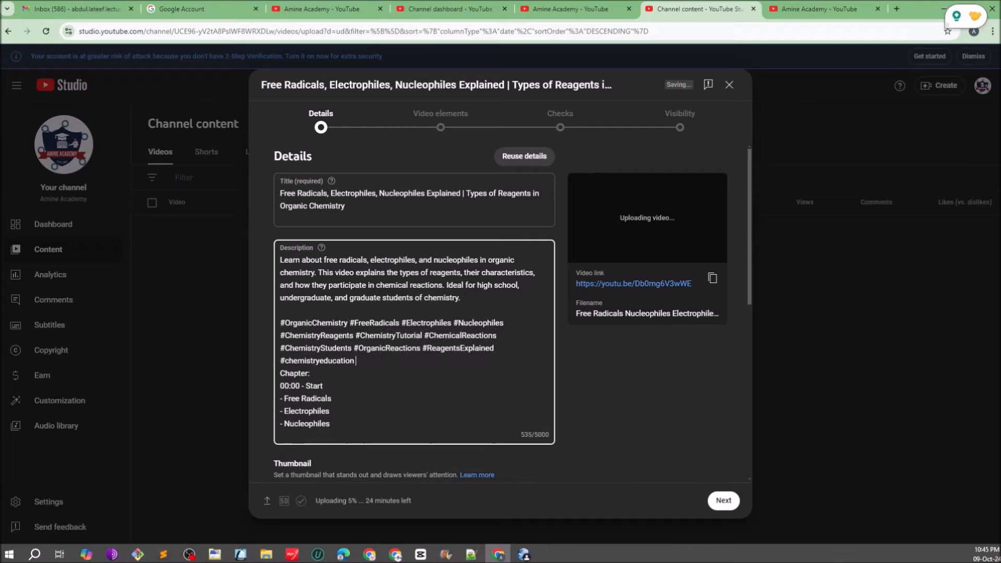
{"action": "key", "text": "Return"}
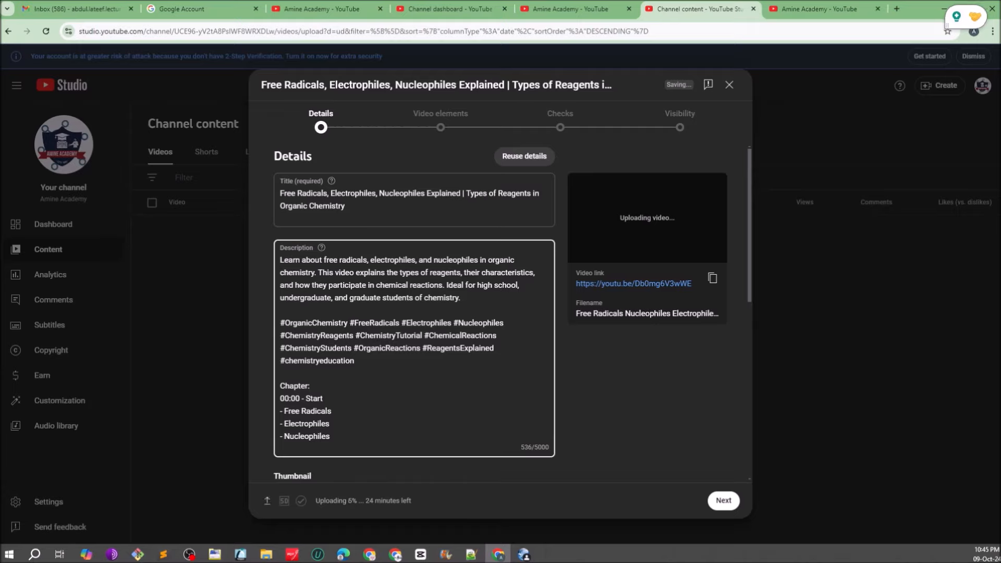
- Try to upload a custom thumbnail file for the video
{"action": "key", "text": "alt+Tab"}
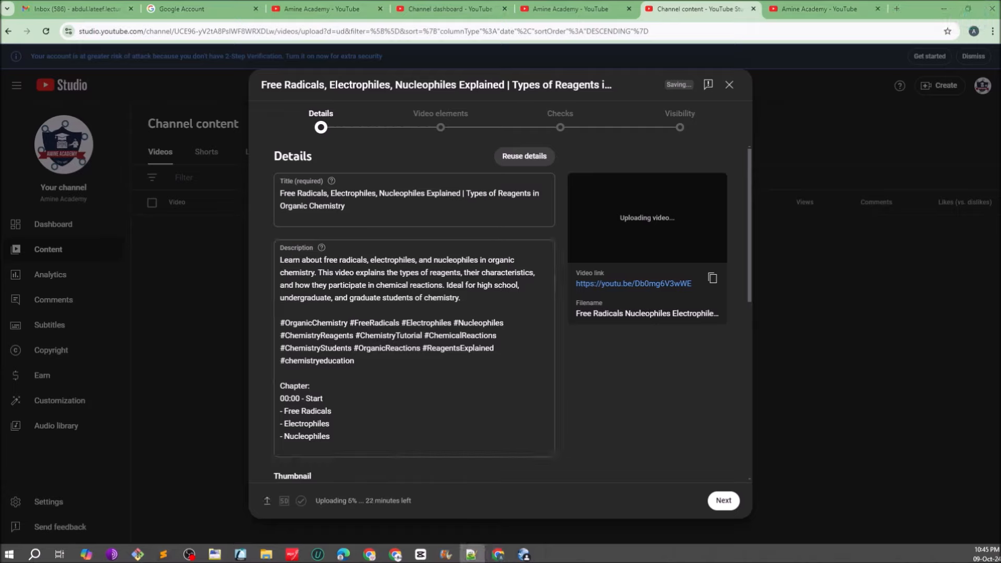
{"action": "scroll", "coordinate": [343, 230], "scroll_direction": "down", "scroll_amount": 7}
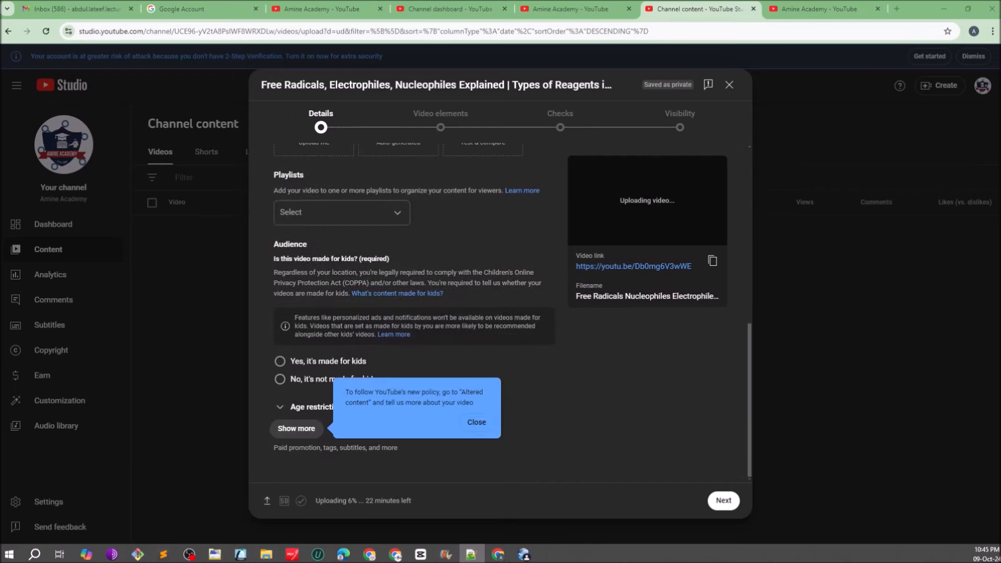
{"action": "scroll", "coordinate": [414, 313], "scroll_direction": "up", "scroll_amount": 5}
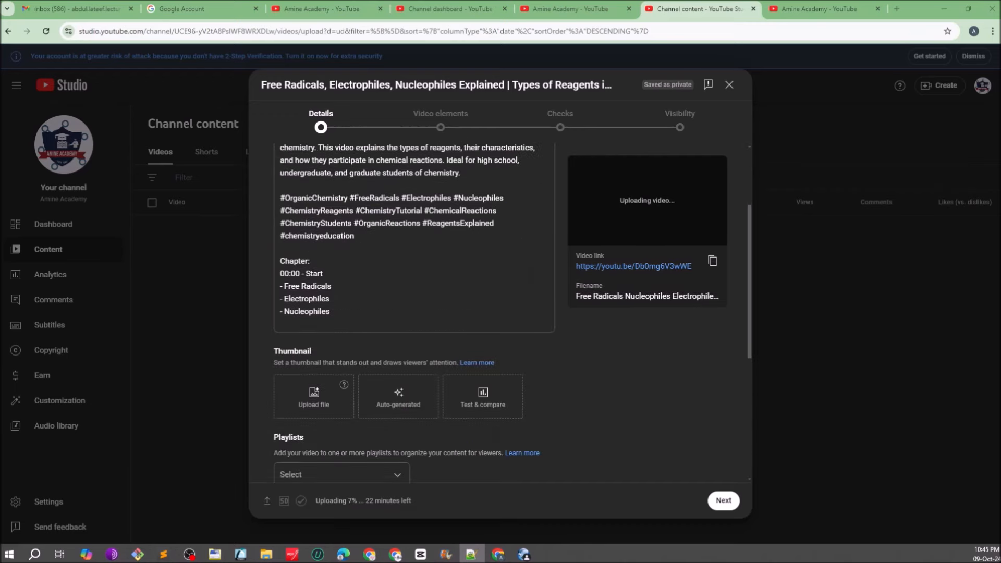
{"action": "scroll", "coordinate": [413, 313], "scroll_direction": "up", "scroll_amount": 1}
{"action": "scroll", "coordinate": [413, 312], "scroll_direction": "down", "scroll_amount": 2}
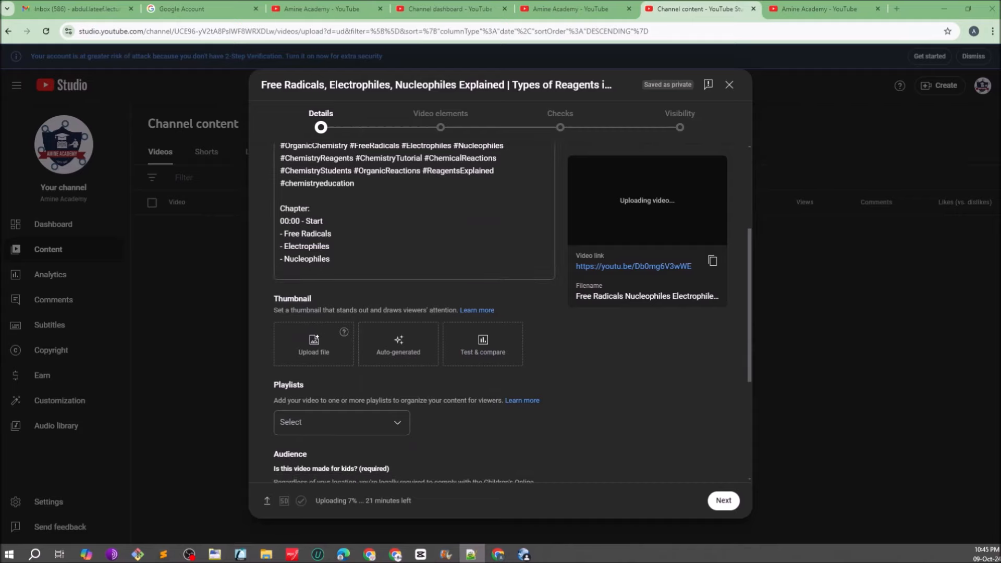
{"action": "left_click", "coordinate": [314, 344]}
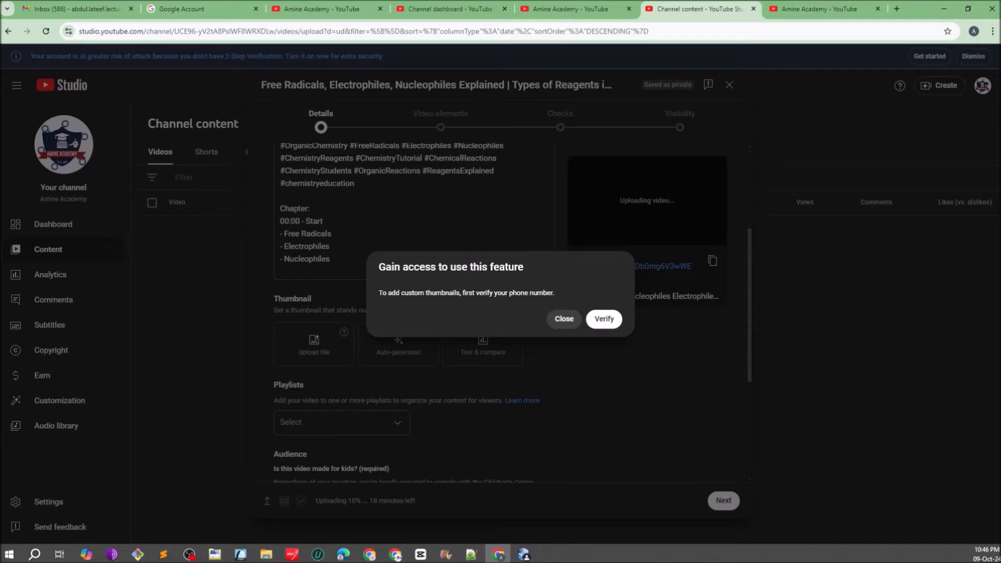
{"action": "key", "text": "alt+Tab"}
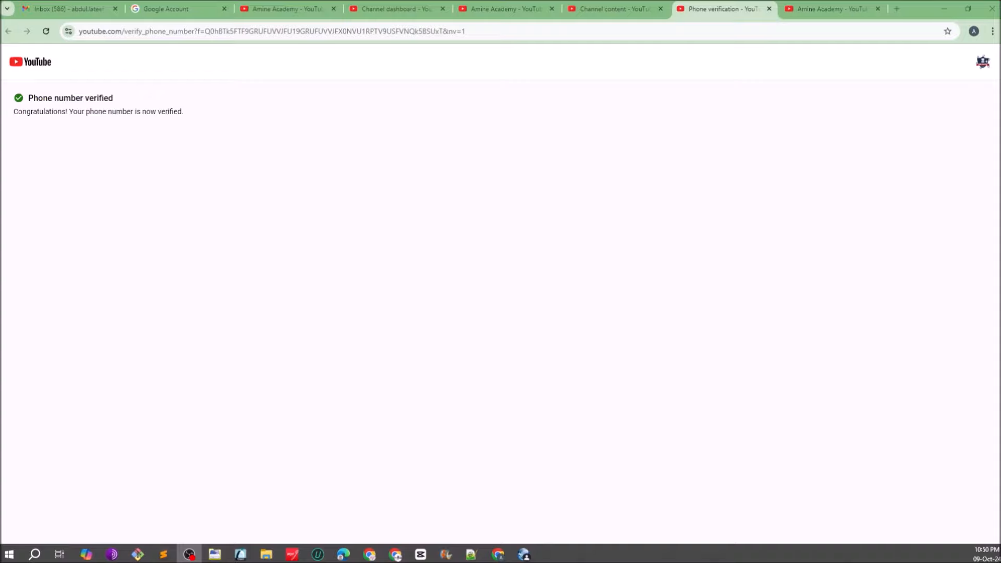
- Return from the phone verification page to the video upload and dismiss the feature access notice
{"action": "left_click_drag", "start_coordinate": [18, 111], "coordinate": [185, 112]}
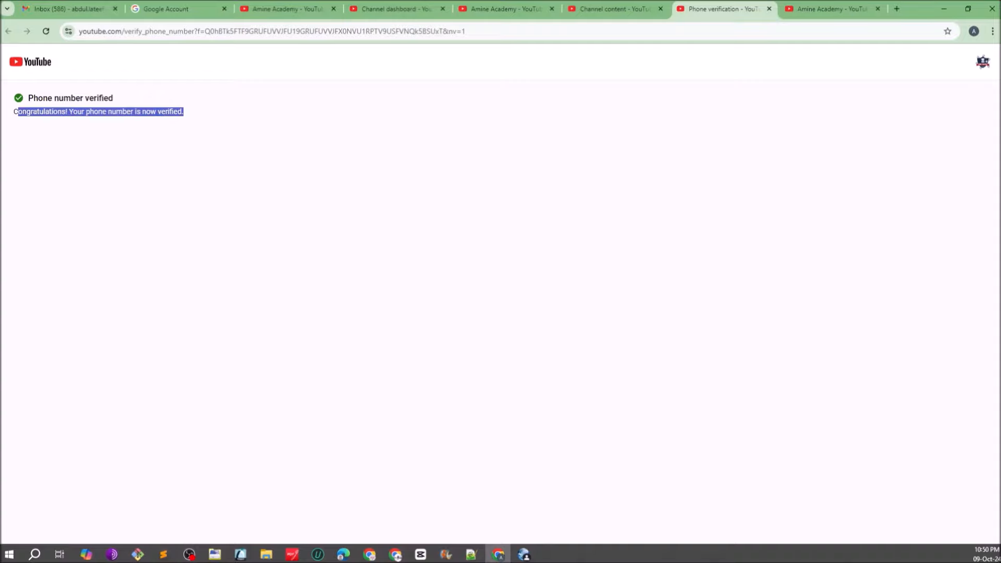
{"action": "left_click", "coordinate": [615, 9]}
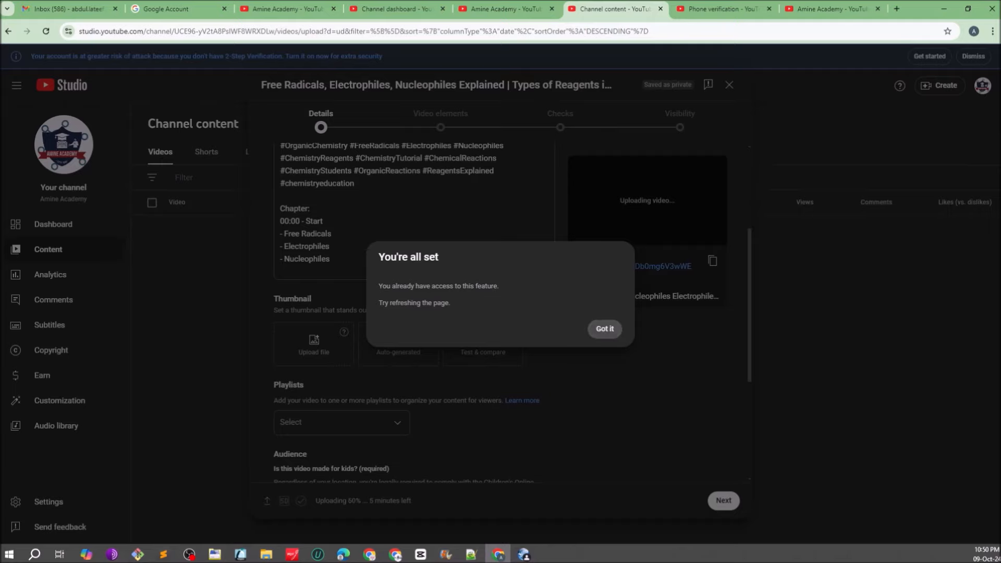
{"action": "left_click", "coordinate": [605, 329]}
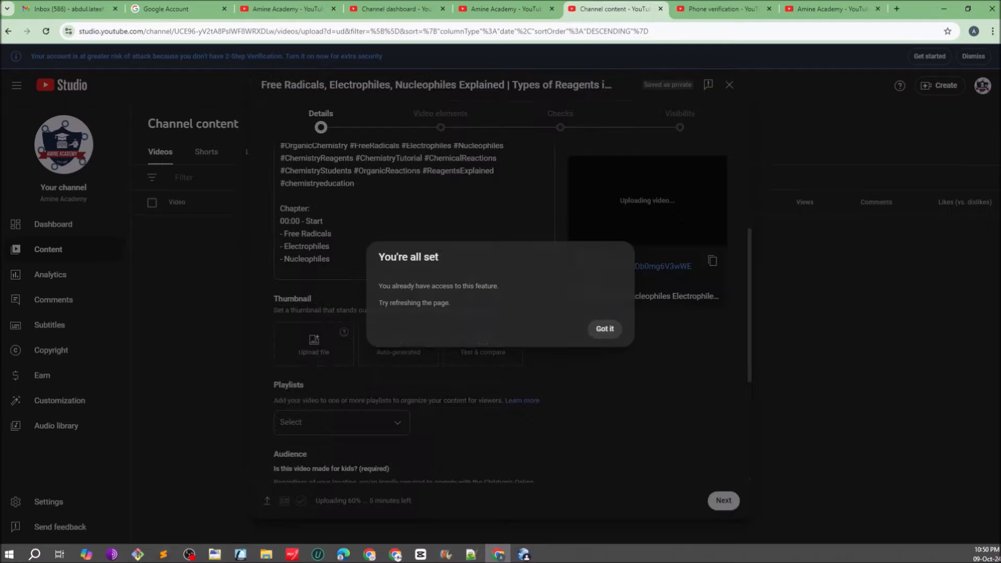
{"action": "left_click", "coordinate": [603, 329]}
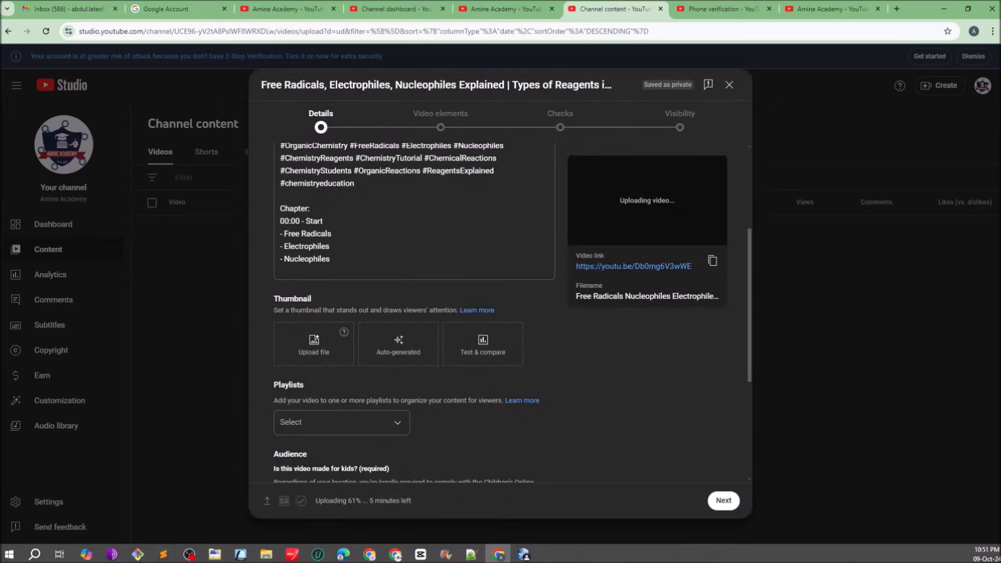
- Try to continue past the Details stage and review the thumbnail, playlist and audience settings
{"action": "scroll", "coordinate": [414, 313], "scroll_direction": "up", "scroll_amount": 3}
{"action": "scroll", "coordinate": [415, 313], "scroll_direction": "down", "scroll_amount": 7}
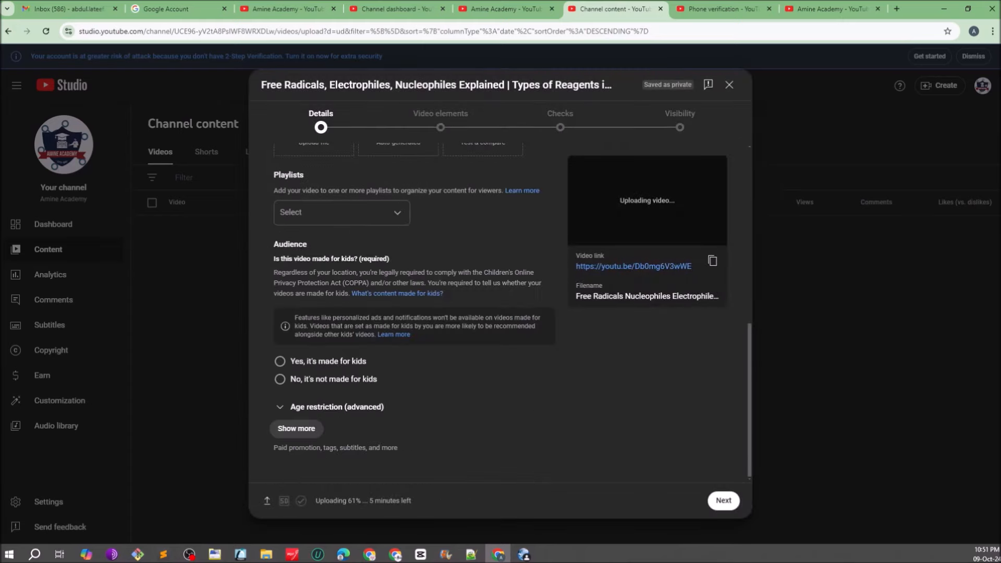
{"action": "left_click", "coordinate": [723, 501]}
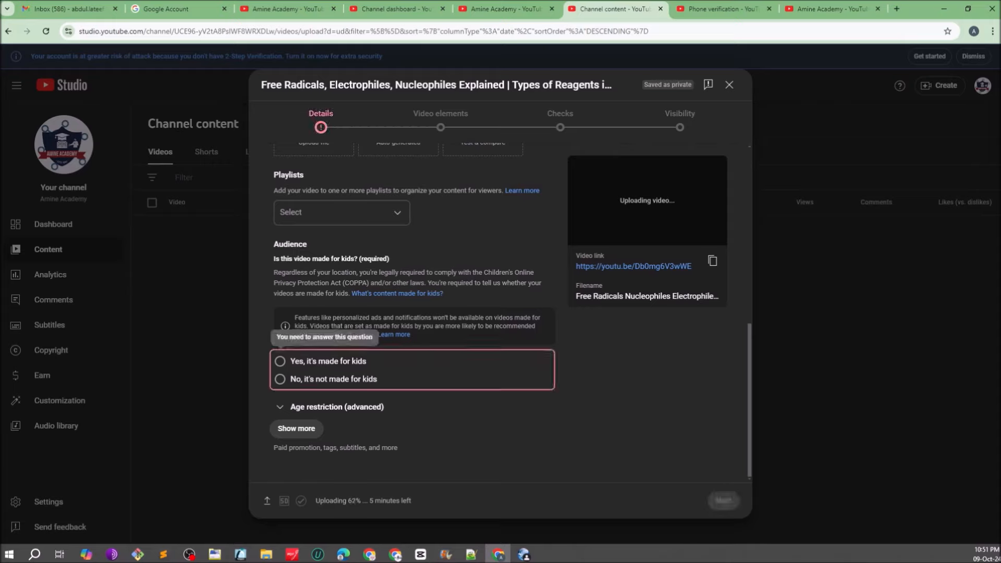
{"action": "scroll", "coordinate": [415, 313], "scroll_direction": "up", "scroll_amount": 2}
{"action": "scroll", "coordinate": [414, 312], "scroll_direction": "down", "scroll_amount": 3}
{"action": "scroll", "coordinate": [414, 313], "scroll_direction": "up", "scroll_amount": 2}
{"action": "scroll", "coordinate": [415, 313], "scroll_direction": "down", "scroll_amount": 2}
{"action": "scroll", "coordinate": [414, 312], "scroll_direction": "up", "scroll_amount": 2}
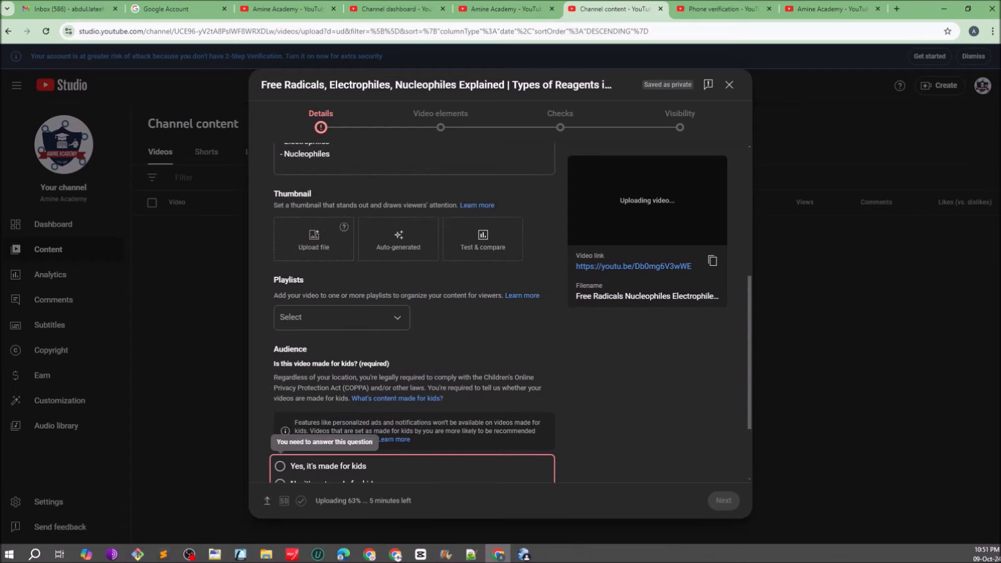
{"action": "scroll", "coordinate": [414, 313], "scroll_direction": "down", "scroll_amount": 2}
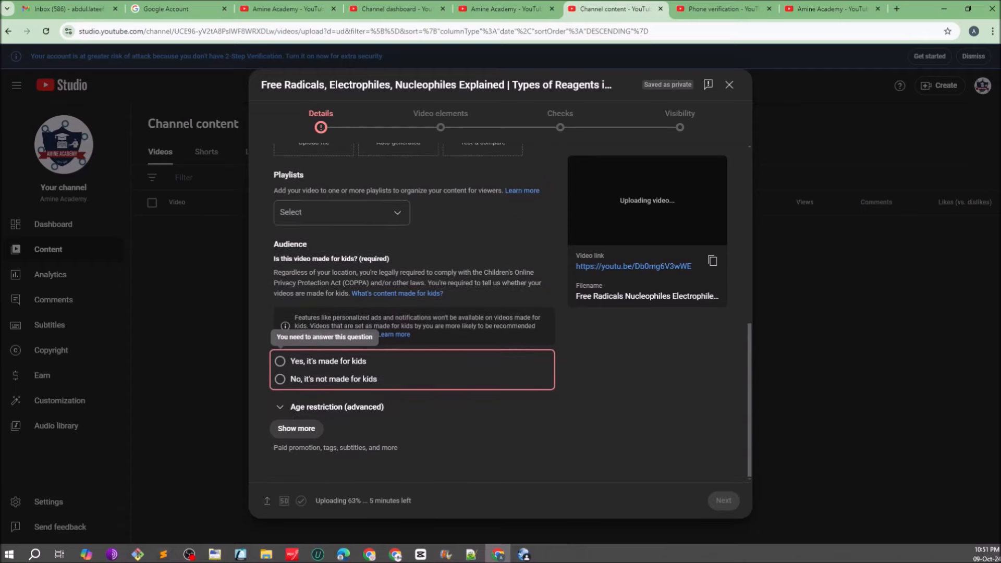
- Create a public playlist titled "Organic Chemistry" and assign the video to it
{"action": "left_click", "coordinate": [342, 212]}
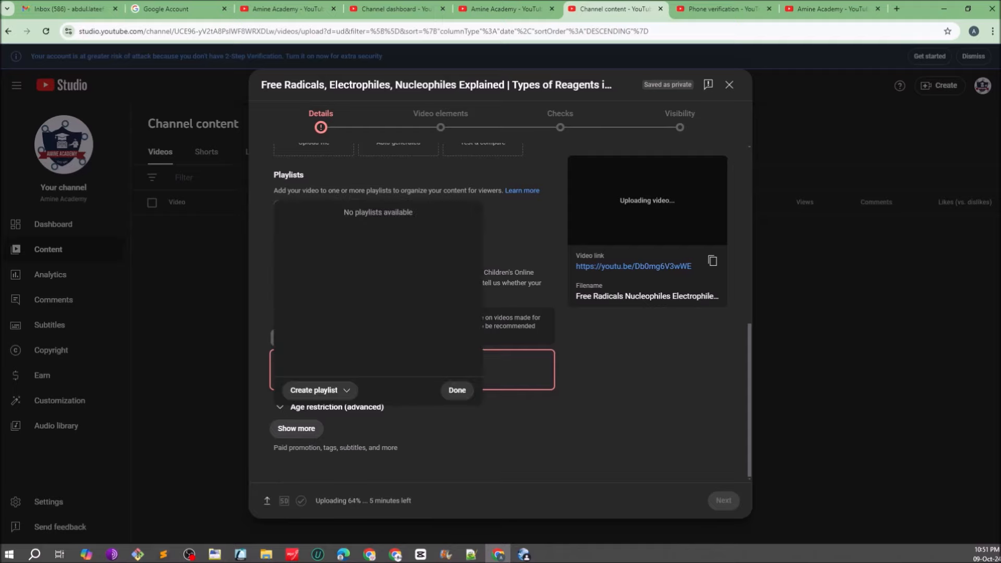
{"action": "left_click", "coordinate": [314, 390]}
{"action": "left_click", "coordinate": [328, 411]}
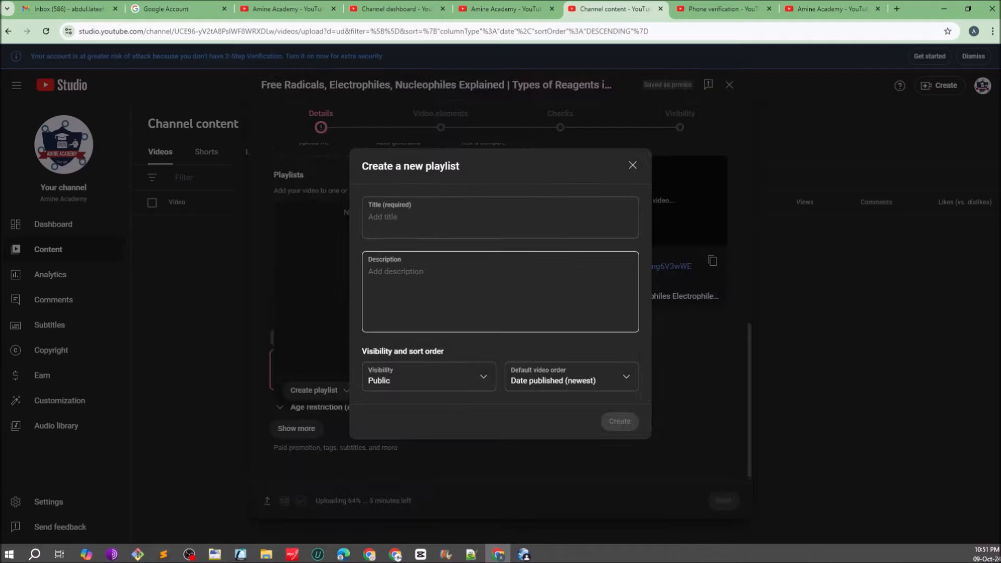
{"action": "left_click", "coordinate": [406, 218]}
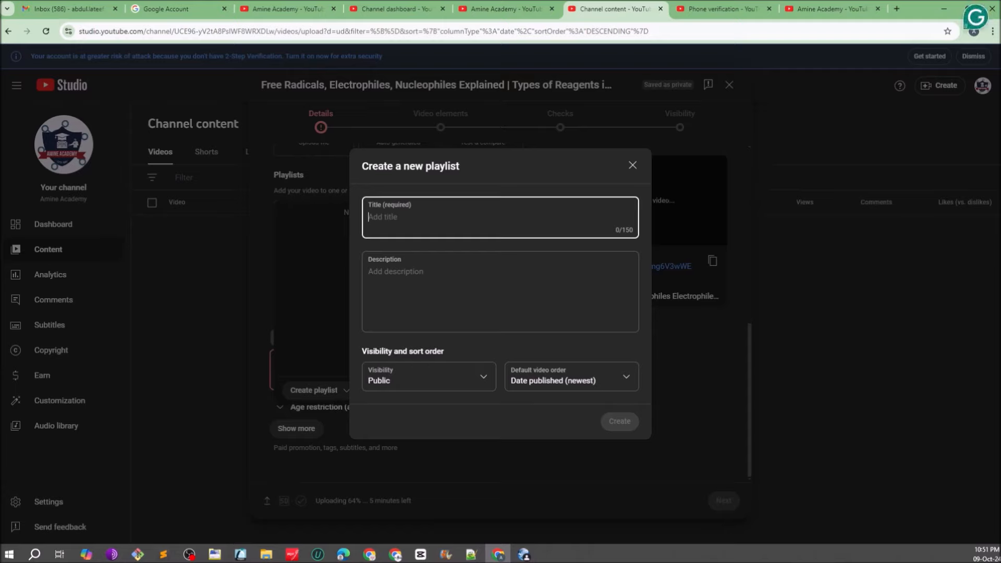
{"action": "type", "text": "Organic Chemistry"}
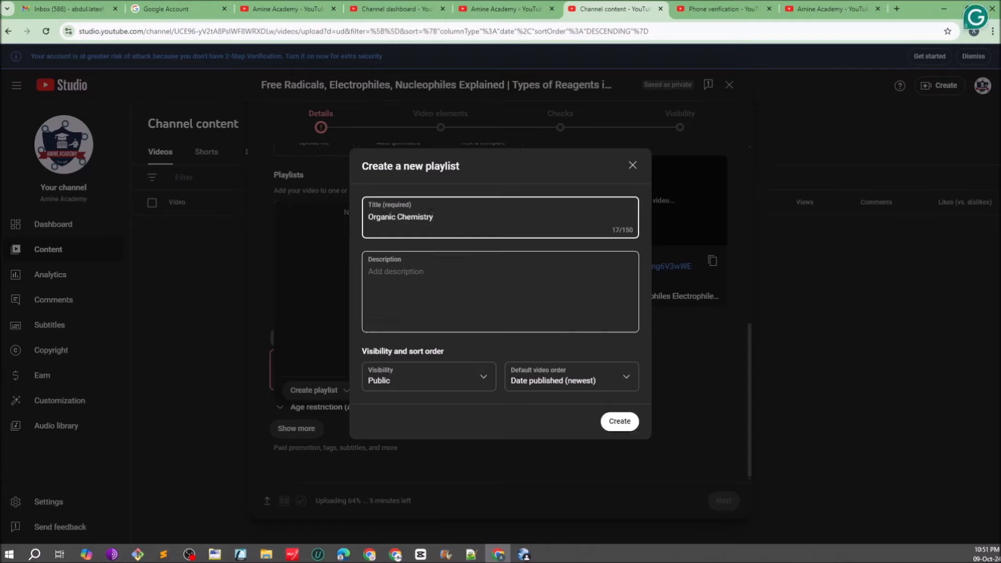
{"action": "left_click", "coordinate": [619, 421]}
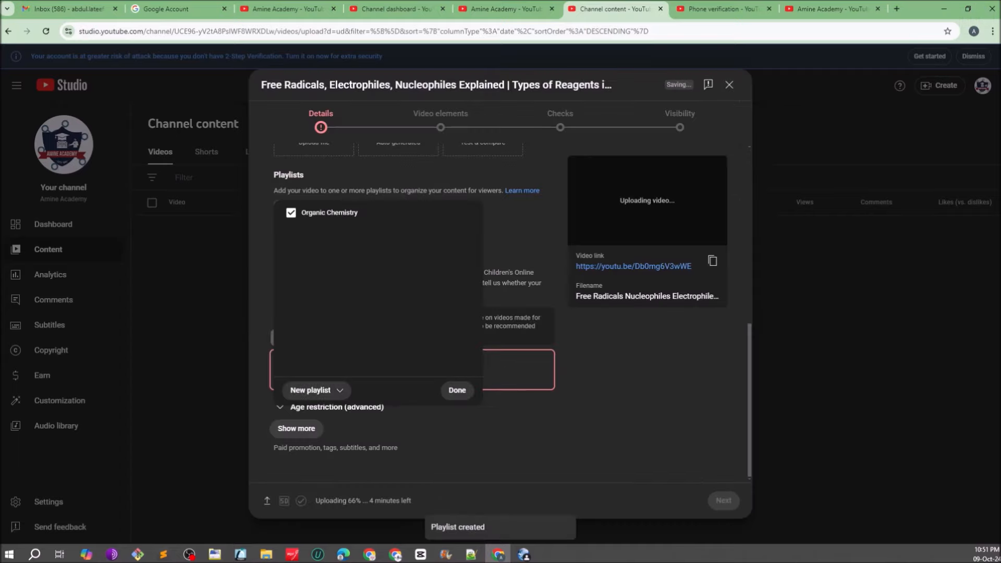
{"action": "left_click", "coordinate": [457, 390]}
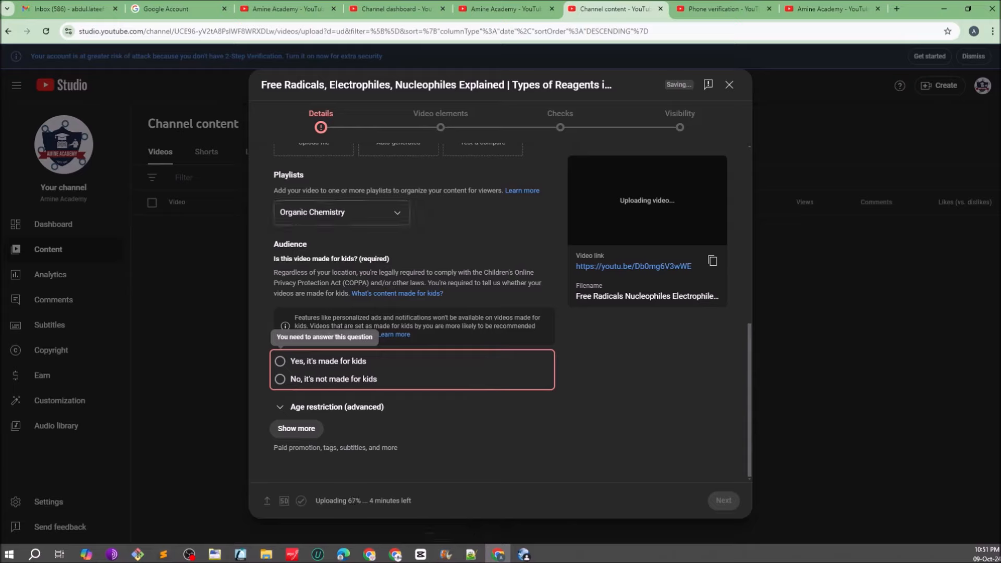
- Mark the video as not made for kids, and answer No to the altered content question
{"action": "left_click", "coordinate": [279, 379]}
{"action": "left_click", "coordinate": [313, 407]}
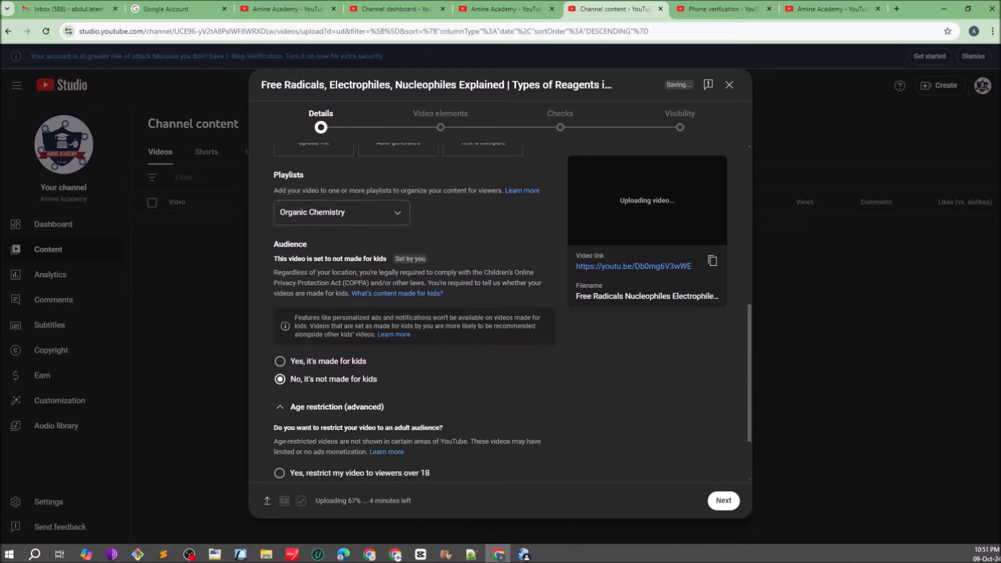
{"action": "scroll", "coordinate": [334, 407], "scroll_direction": "down", "scroll_amount": 2}
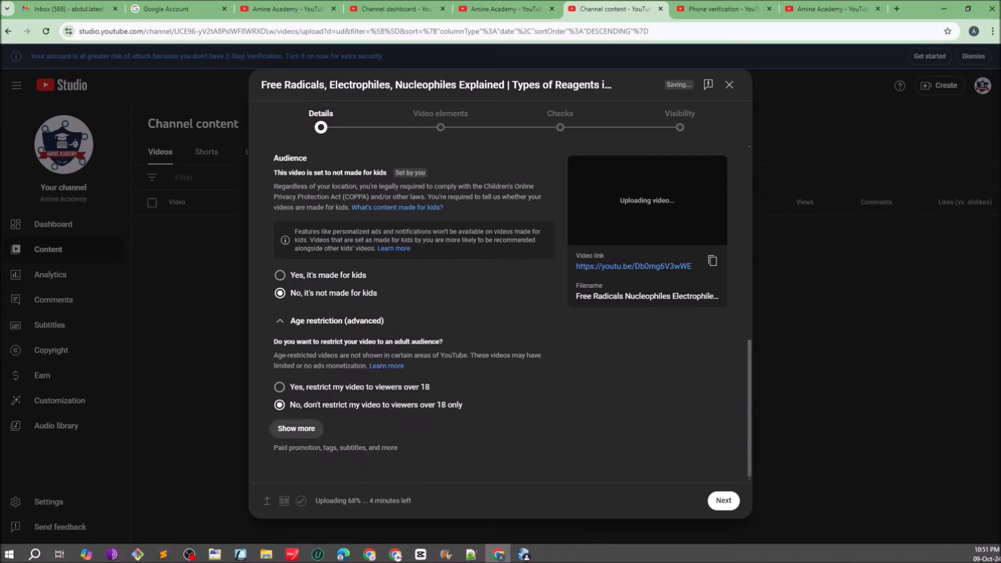
{"action": "left_click", "coordinate": [296, 428]}
{"action": "scroll", "coordinate": [296, 365], "scroll_direction": "down", "scroll_amount": 4}
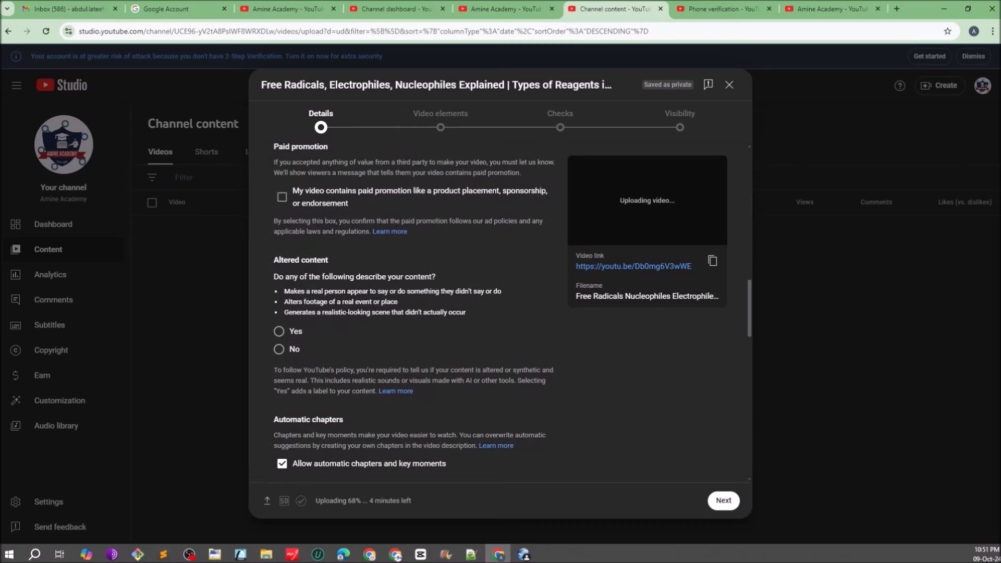
{"action": "left_click", "coordinate": [279, 348]}
- Paste the prepared tag list, from "free radicals" to "nucleophiles electrophiles free radicals", into the video's tags
{"action": "scroll", "coordinate": [279, 349], "scroll_direction": "down", "scroll_amount": 8}
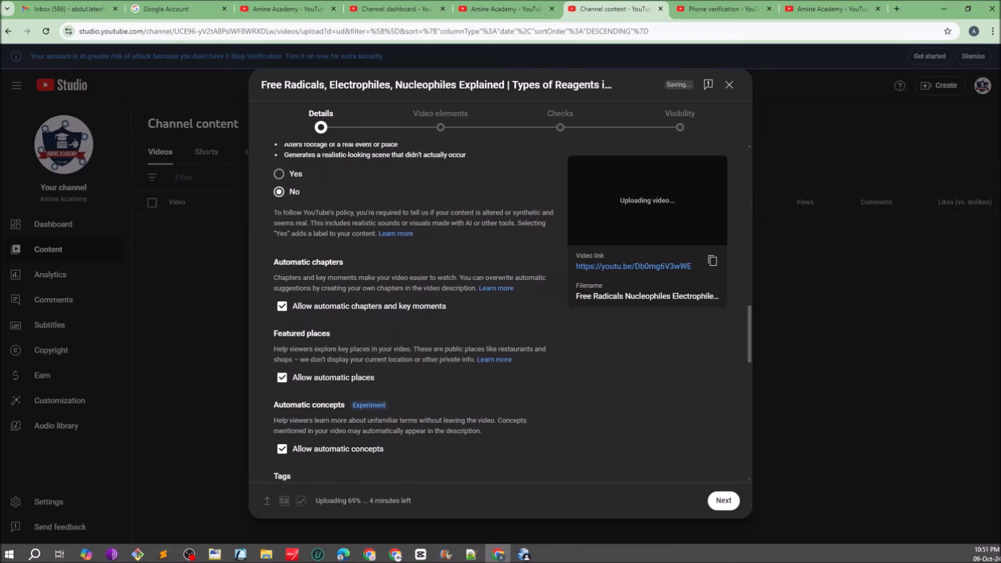
{"action": "left_click", "coordinate": [365, 262]}
{"action": "key", "text": "ctrl+v"}
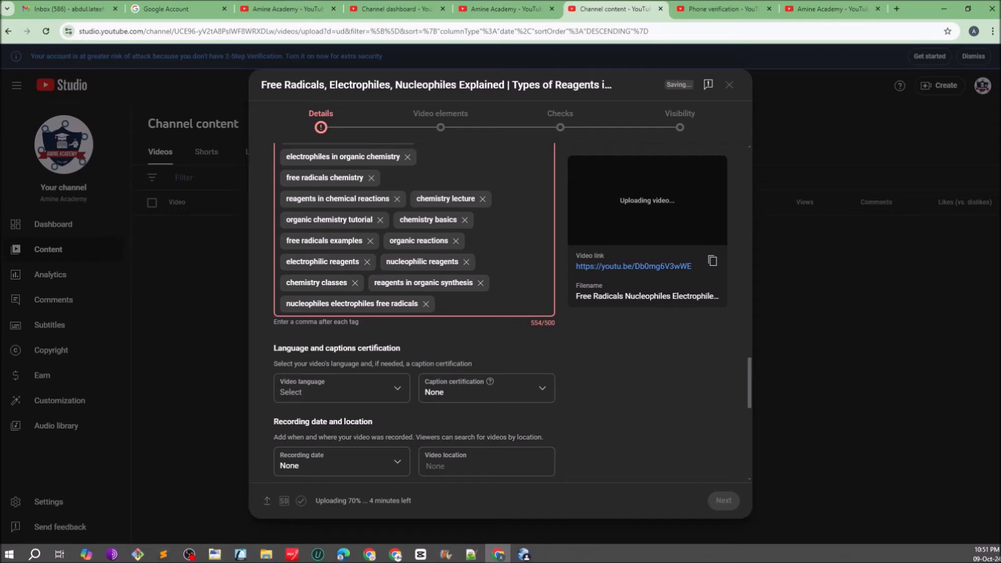
- Remove the tags "chemical reactions explained", "chemistry basics" and "chemistry lecture" to shorten the tag list
{"action": "scroll", "coordinate": [414, 312], "scroll_direction": "up", "scroll_amount": 3}
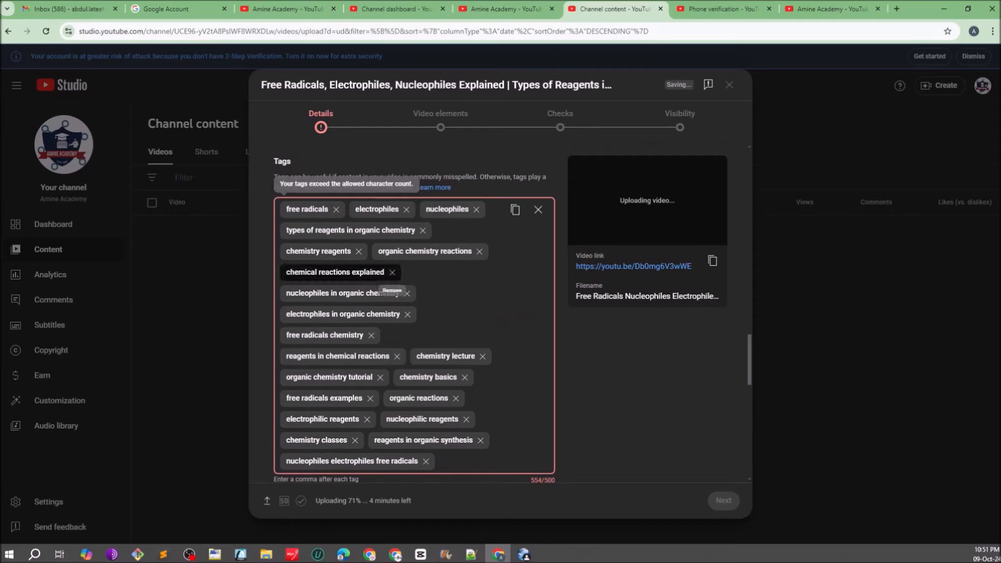
{"action": "left_click", "coordinate": [392, 272]}
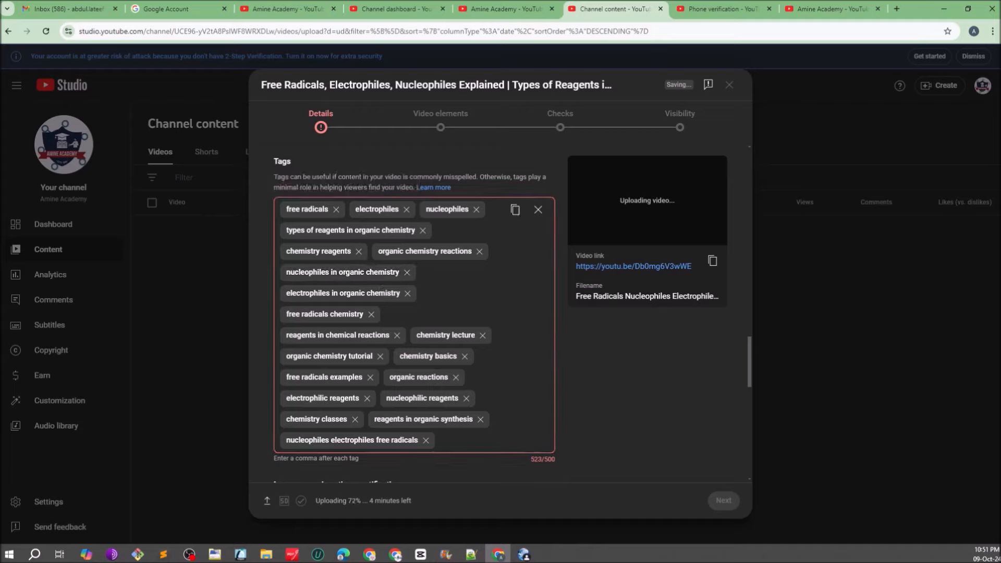
{"action": "left_click", "coordinate": [465, 356]}
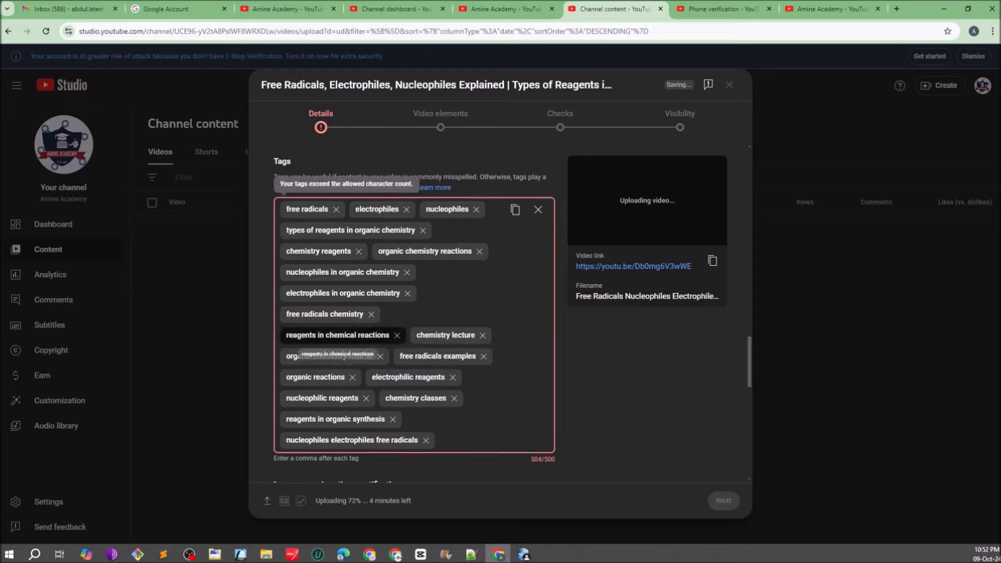
{"action": "left_click", "coordinate": [483, 334]}
- Set the video location to United States
{"action": "scroll", "coordinate": [482, 335], "scroll_direction": "down", "scroll_amount": 4}
{"action": "left_click", "coordinate": [461, 390]}
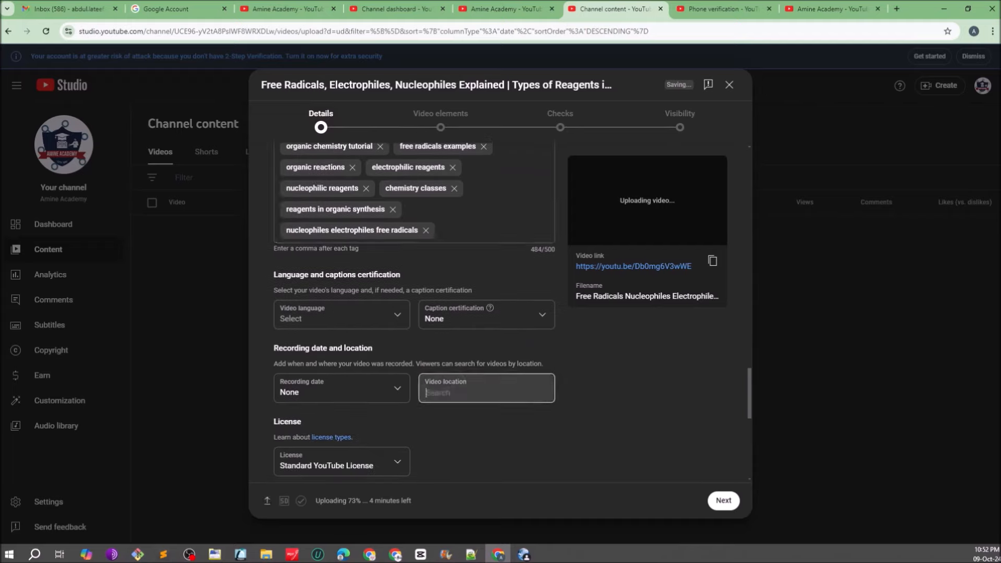
{"action": "type", "text": "United"}
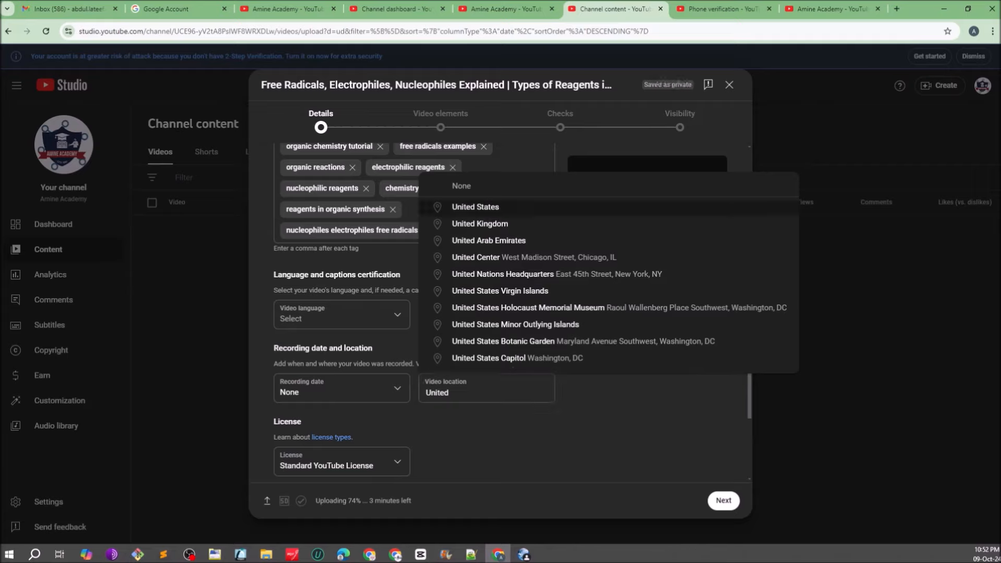
{"action": "left_click", "coordinate": [478, 207]}
- Set the video category to Education and review the remaining details
{"action": "scroll", "coordinate": [414, 312], "scroll_direction": "down", "scroll_amount": 7}
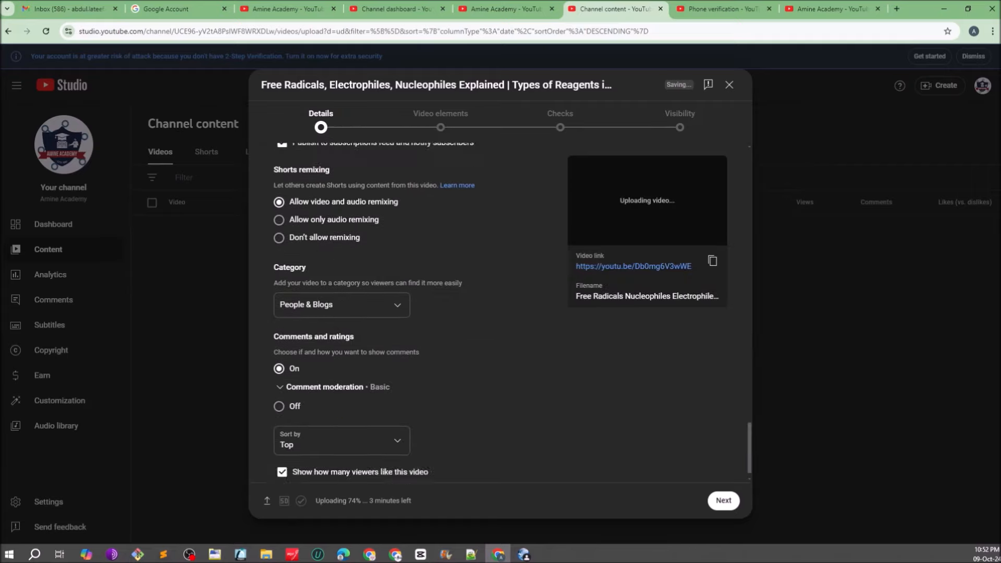
{"action": "left_click", "coordinate": [341, 282]}
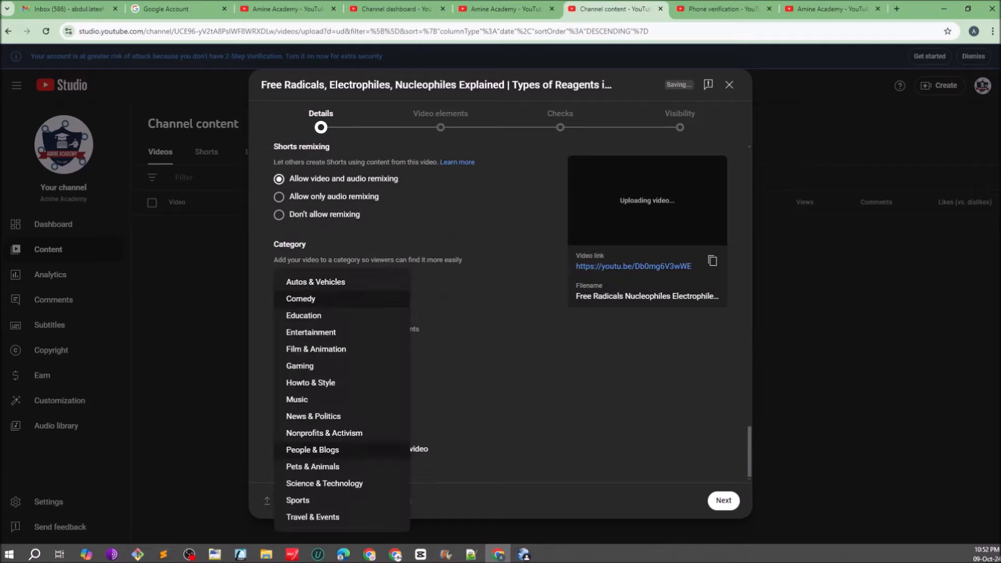
{"action": "left_click", "coordinate": [304, 315]}
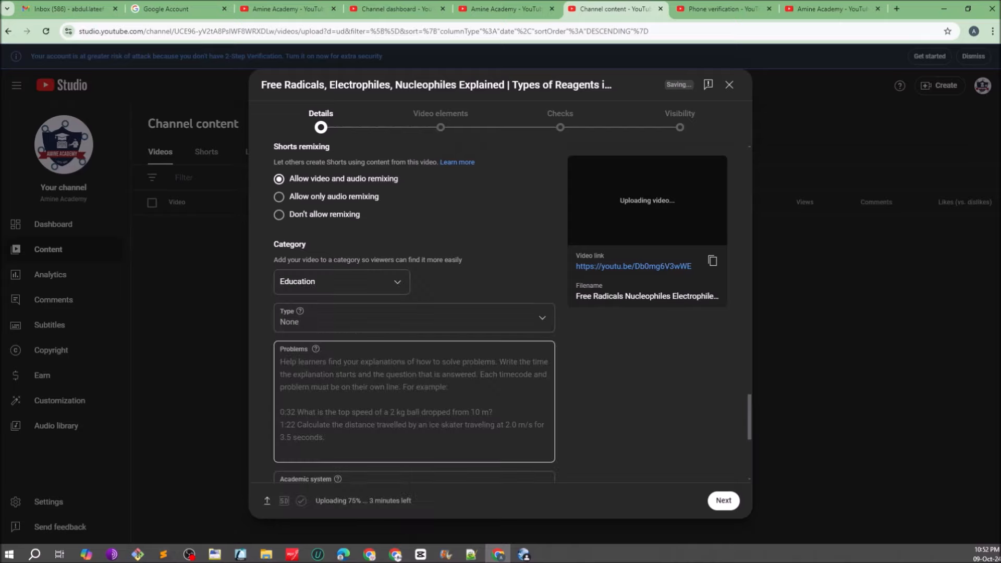
{"action": "scroll", "coordinate": [414, 312], "scroll_direction": "down", "scroll_amount": 4}
{"action": "scroll", "coordinate": [415, 312], "scroll_direction": "down", "scroll_amount": 2}
{"action": "scroll", "coordinate": [414, 313], "scroll_direction": "up", "scroll_amount": 15}
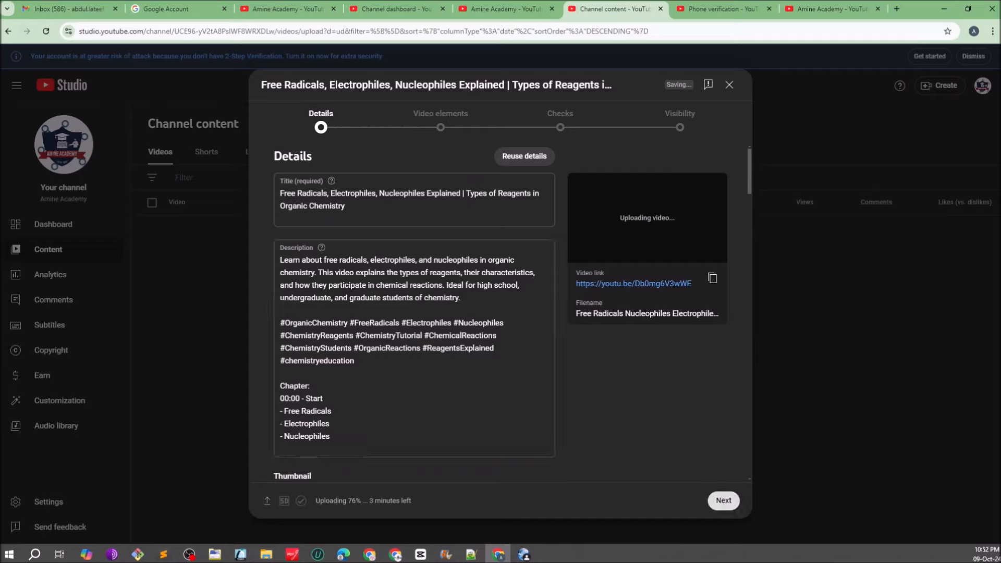
- Continue to the Video elements stage and add an end screen using the layout with one video, one playlist and one subscribe element
{"action": "left_click", "coordinate": [724, 500]}
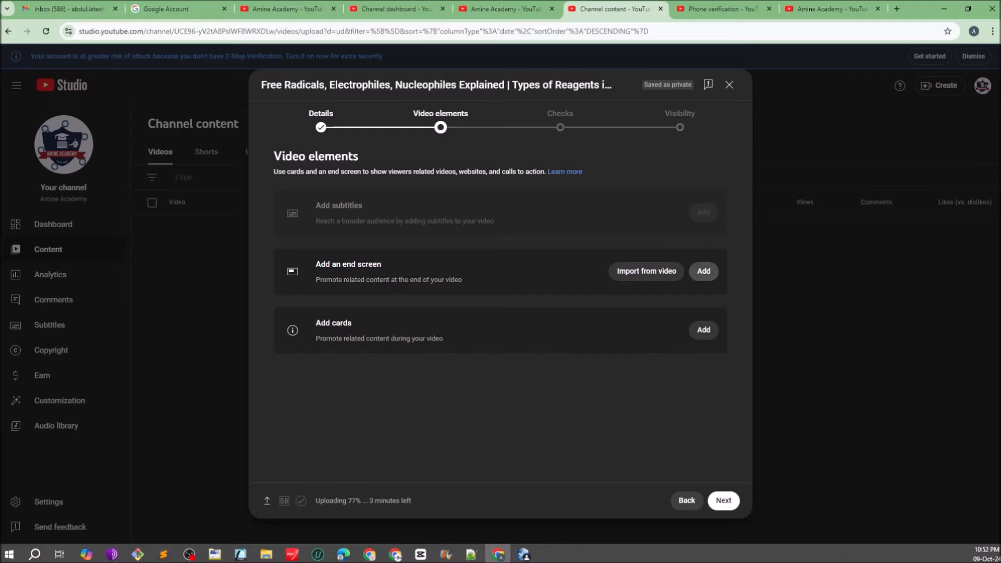
{"action": "left_click", "coordinate": [704, 270]}
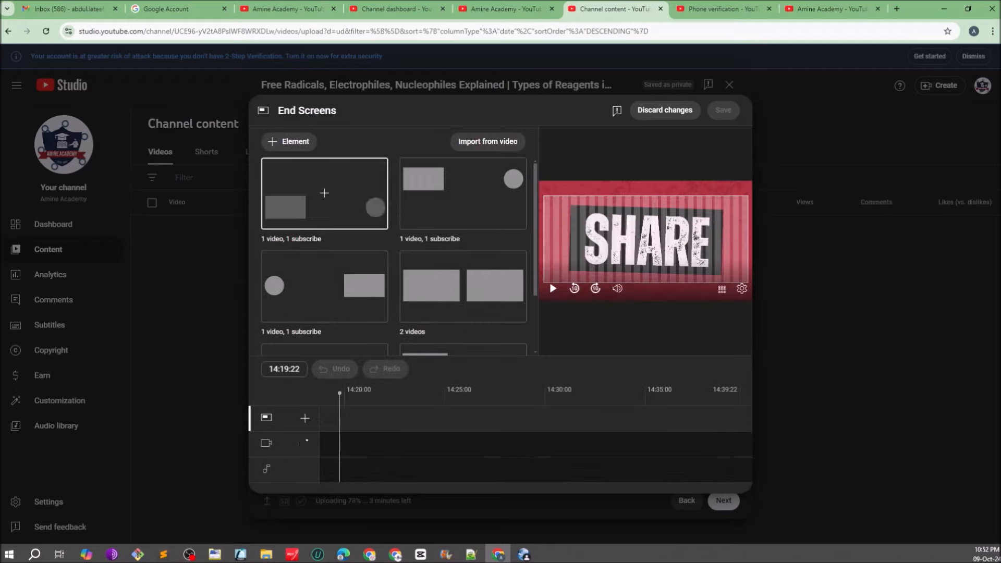
{"action": "scroll", "coordinate": [324, 292], "scroll_direction": "down", "scroll_amount": 2}
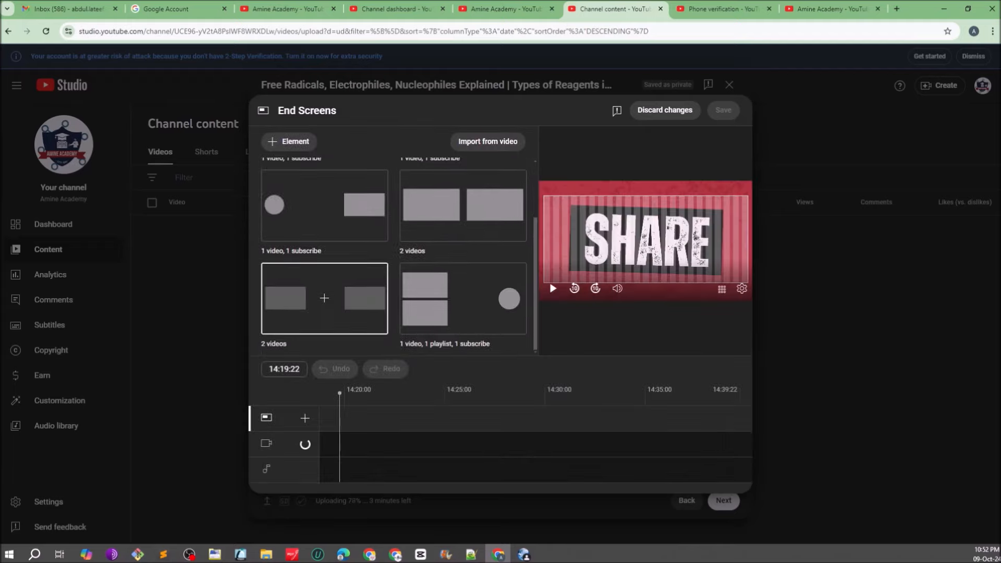
{"action": "scroll", "coordinate": [324, 292], "scroll_direction": "up", "scroll_amount": 2}
{"action": "scroll", "coordinate": [324, 234], "scroll_direction": "down", "scroll_amount": 2}
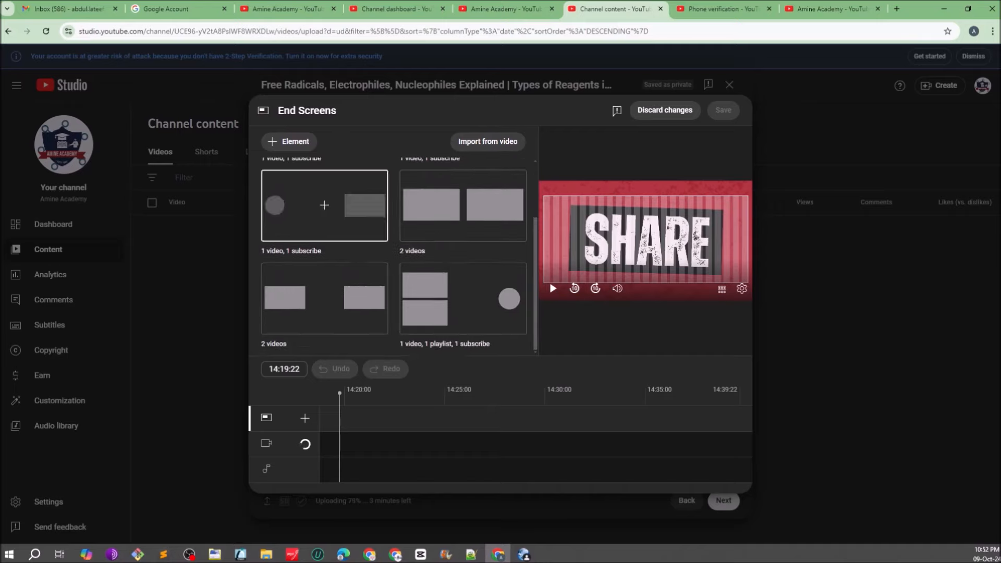
{"action": "left_click", "coordinate": [462, 295]}
- Replace the end screen's playlist element with a second video element
{"action": "left_click", "coordinate": [546, 254]}
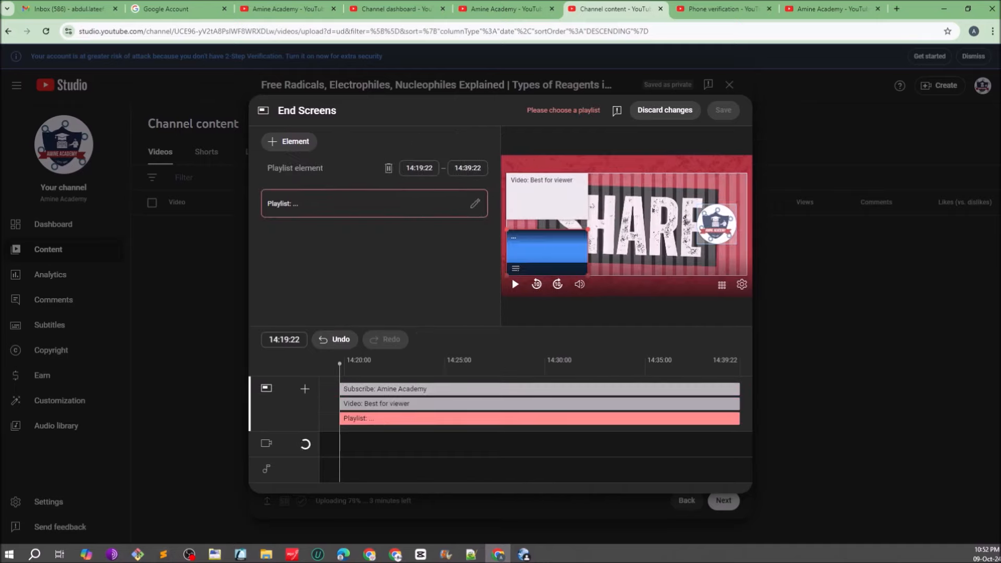
{"action": "left_click", "coordinate": [388, 169]}
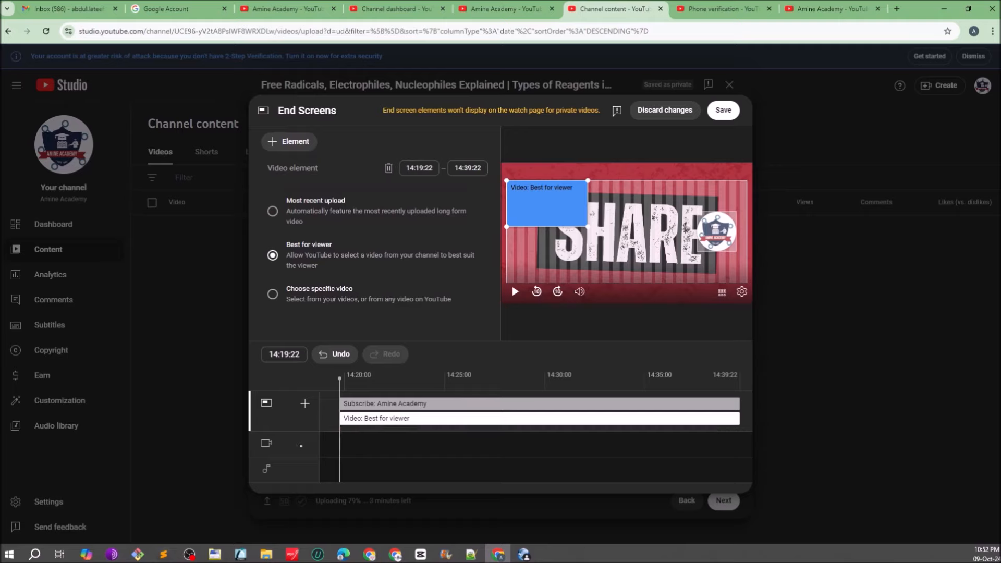
{"action": "left_click", "coordinate": [288, 141]}
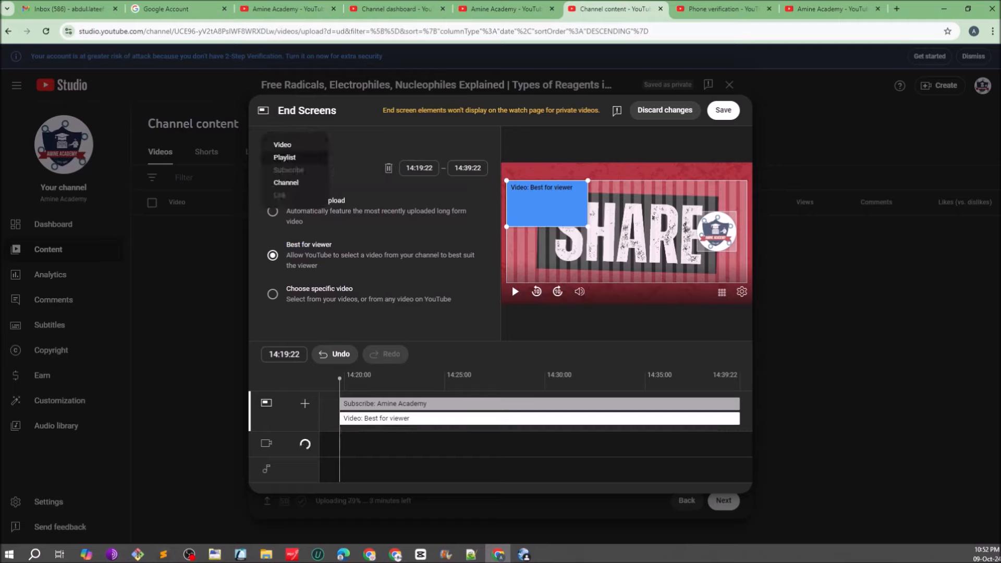
{"action": "left_click", "coordinate": [284, 145]}
- Search other channels for "learn with amine sql" and assign the Real Database SQL Interview Questions video to the "Best for viewer" element
{"action": "left_click", "coordinate": [546, 197]}
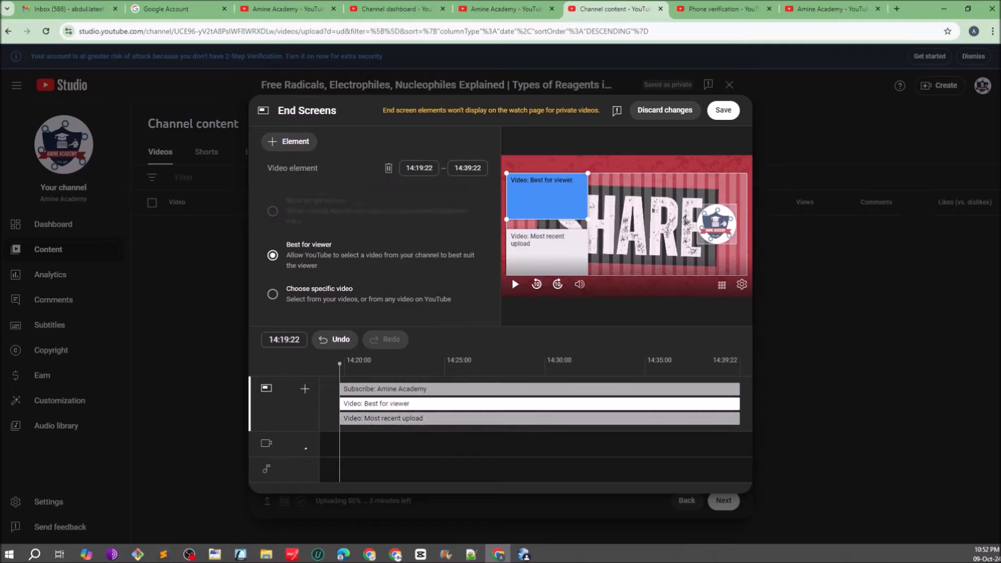
{"action": "left_click", "coordinate": [272, 294]}
{"action": "left_click", "coordinate": [564, 141]}
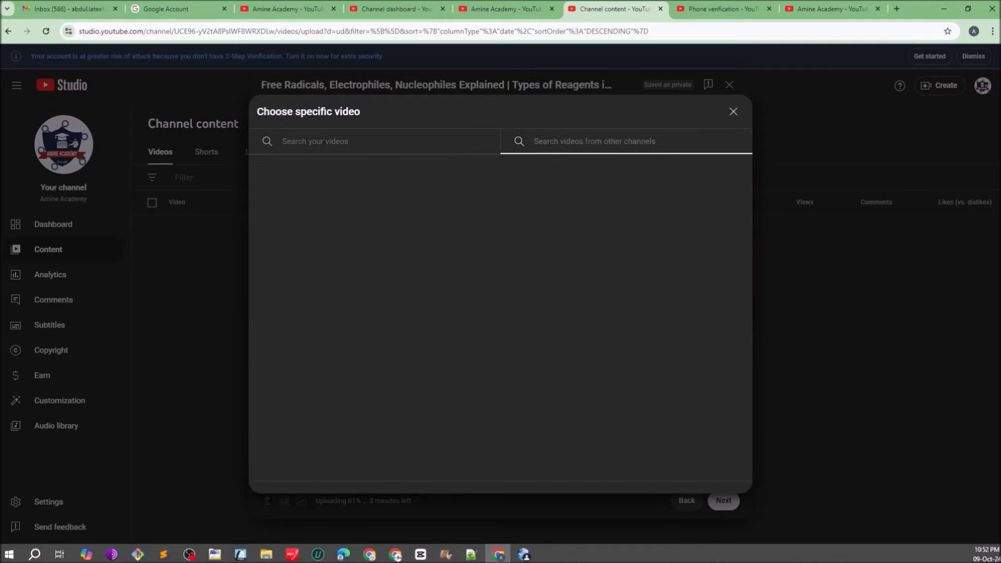
{"action": "type", "text": "learn with am"}
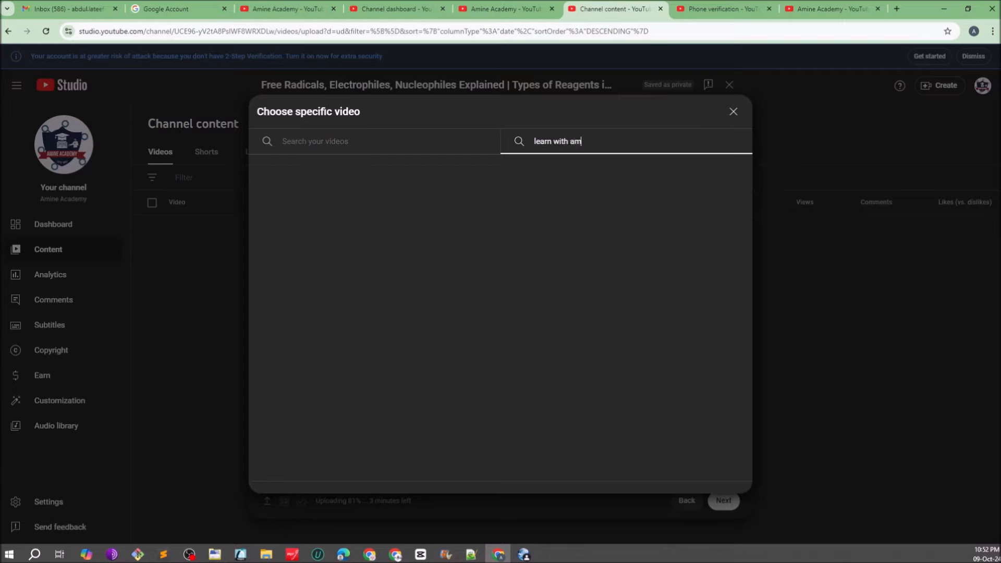
{"action": "type", "text": "ine sql"}
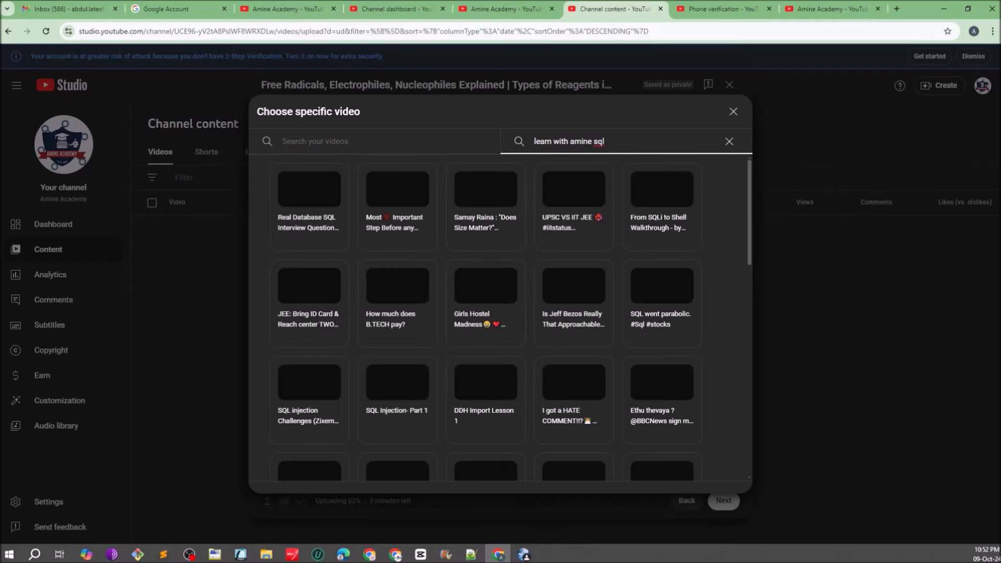
{"action": "left_click", "coordinate": [309, 207]}
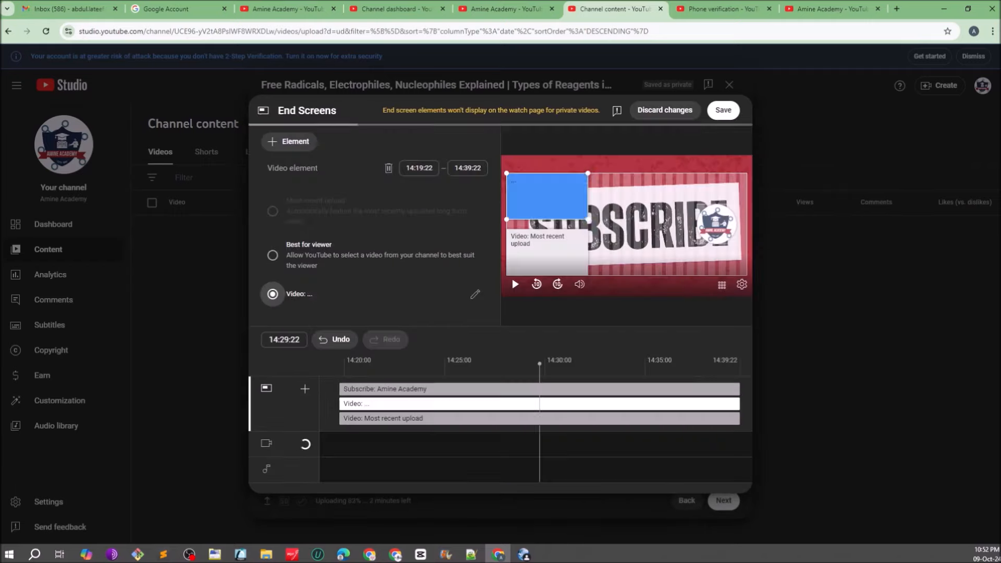
- Search other channels for "learn with amine" and assign the "I Bought REAL YouTube Views" video to the "Most recent upload" element
{"action": "left_click", "coordinate": [383, 418]}
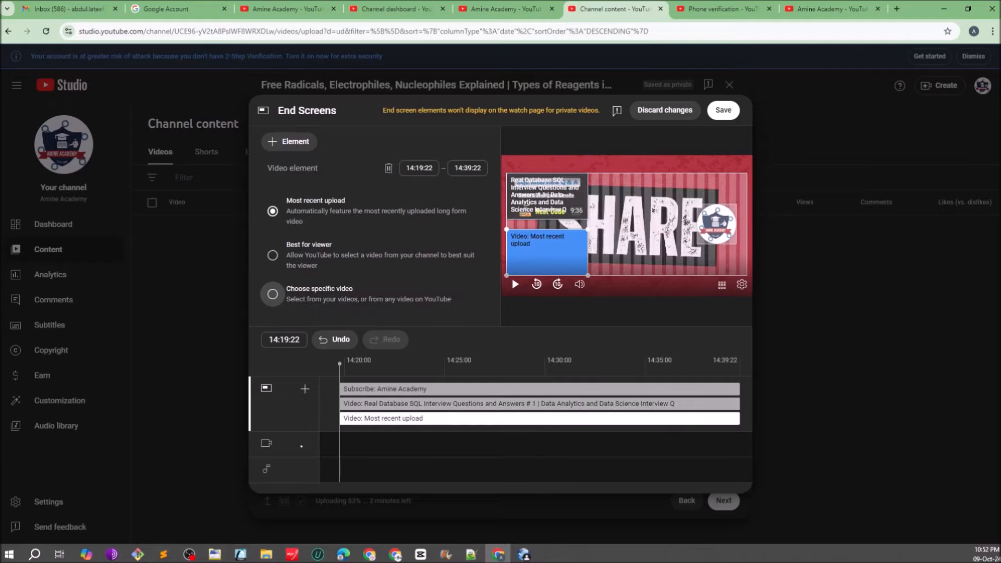
{"action": "left_click", "coordinate": [273, 294]}
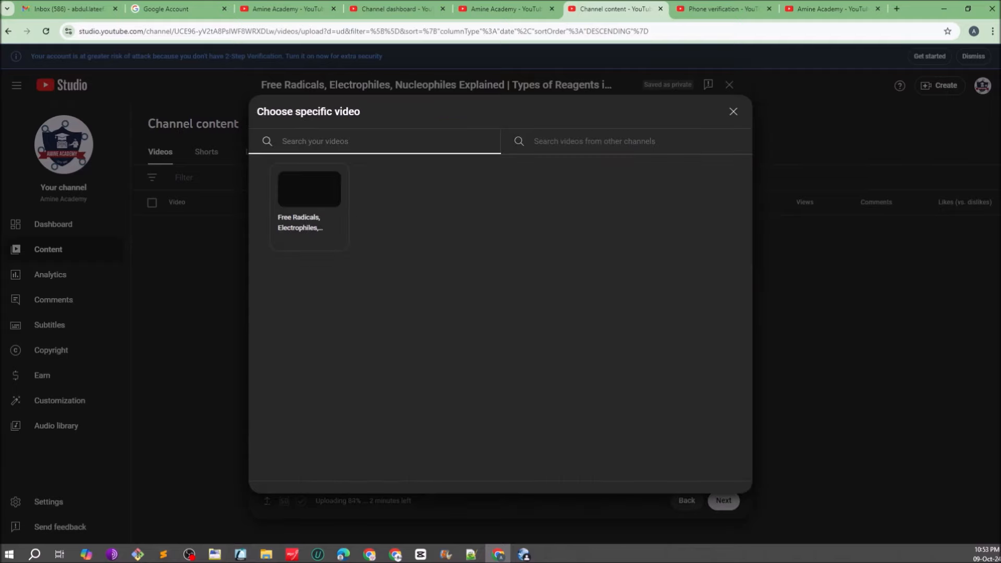
{"action": "left_click", "coordinate": [594, 142]}
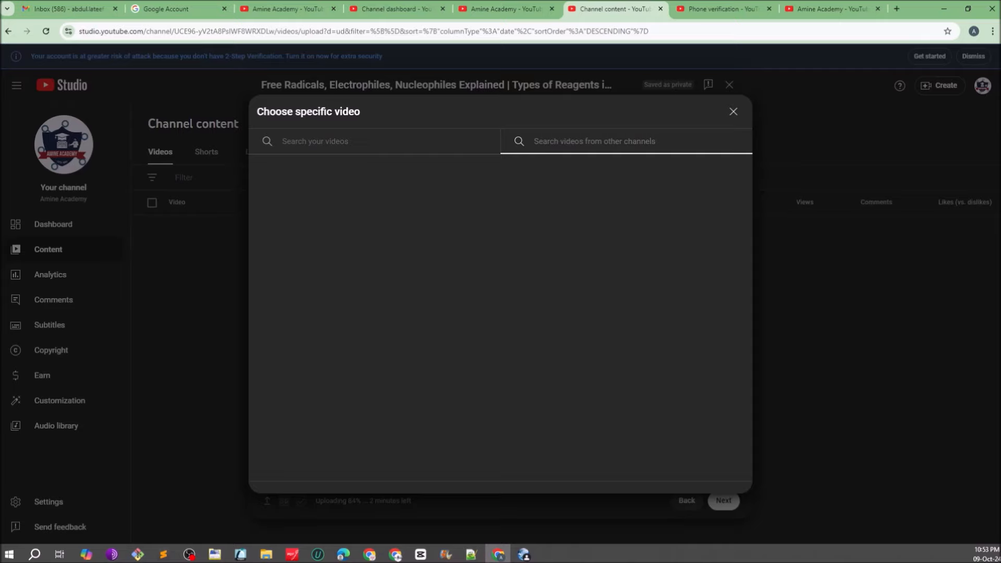
{"action": "type", "text": "learn"}
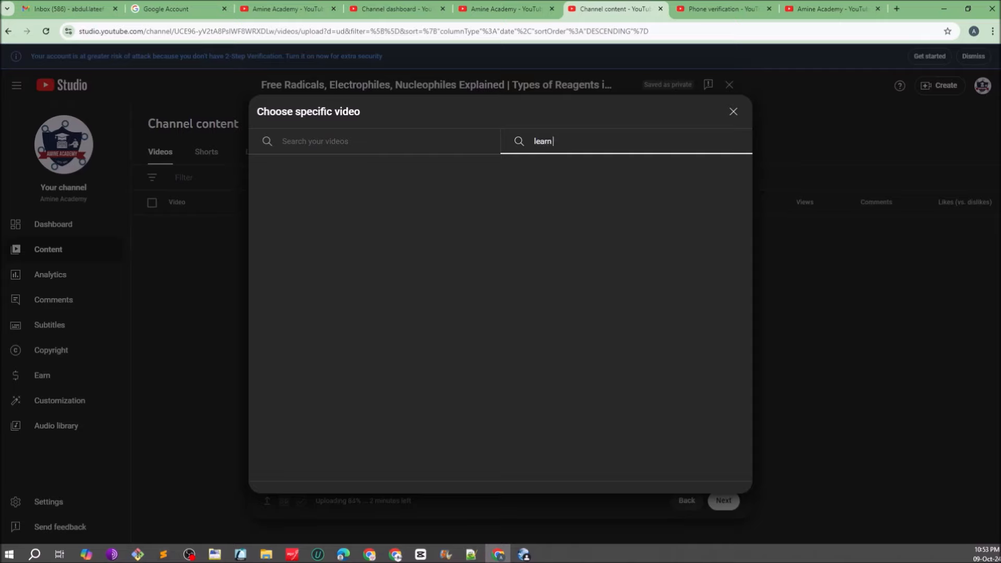
{"action": "type", "text": " with amine a"}
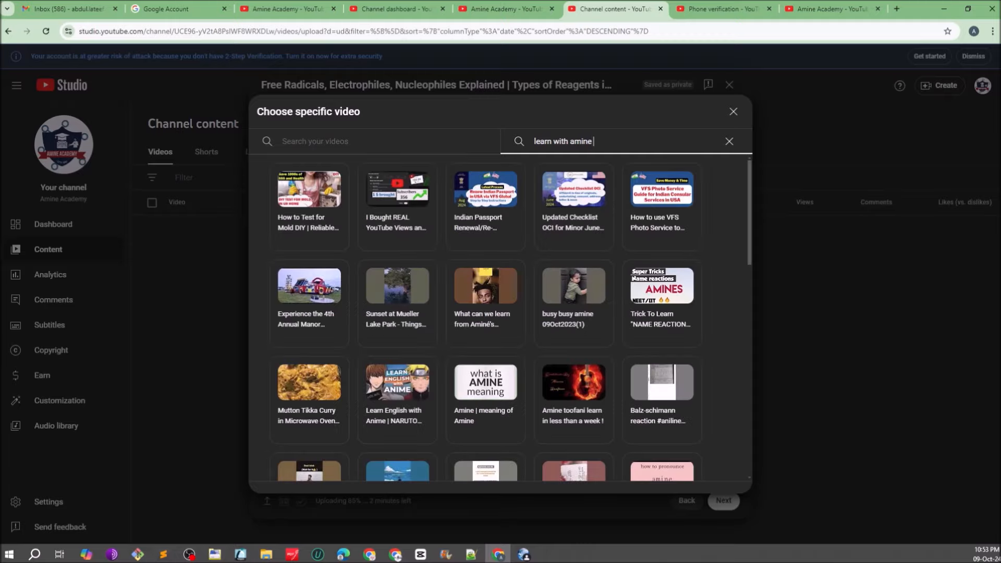
{"action": "key", "text": "BackSpace"}
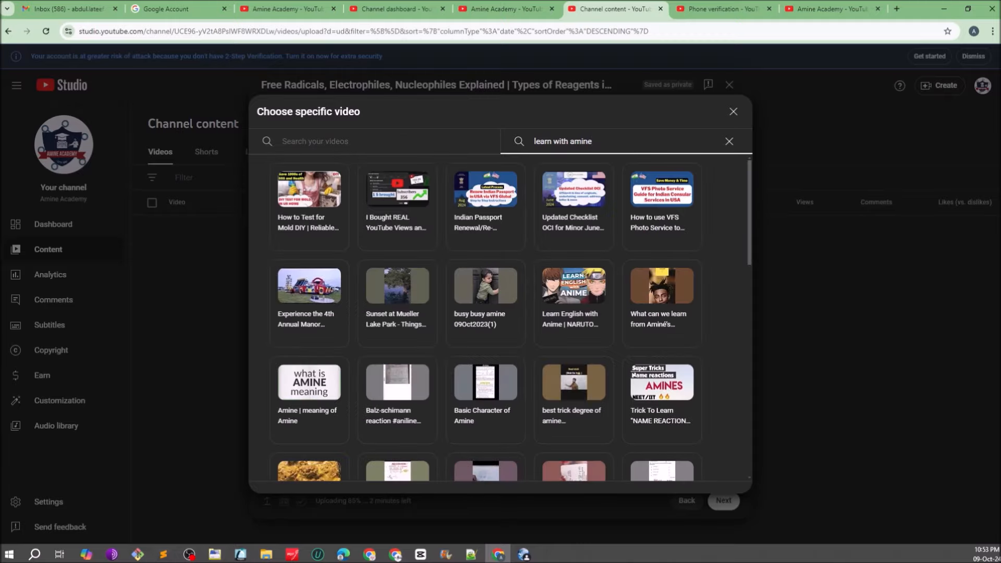
{"action": "left_click", "coordinate": [397, 200]}
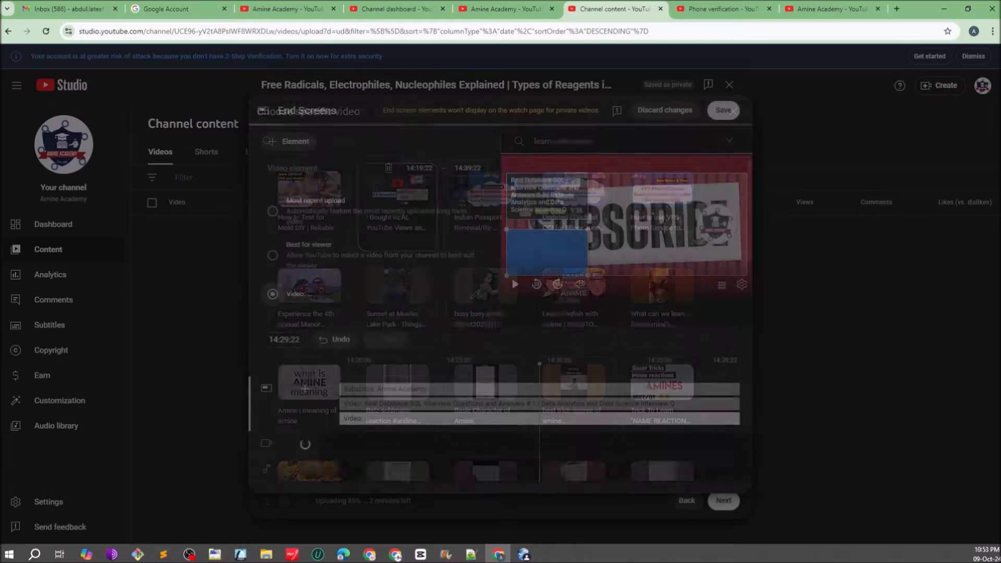
- Save the end screen and continue through the Checks stage to Visibility
{"action": "left_click", "coordinate": [723, 110]}
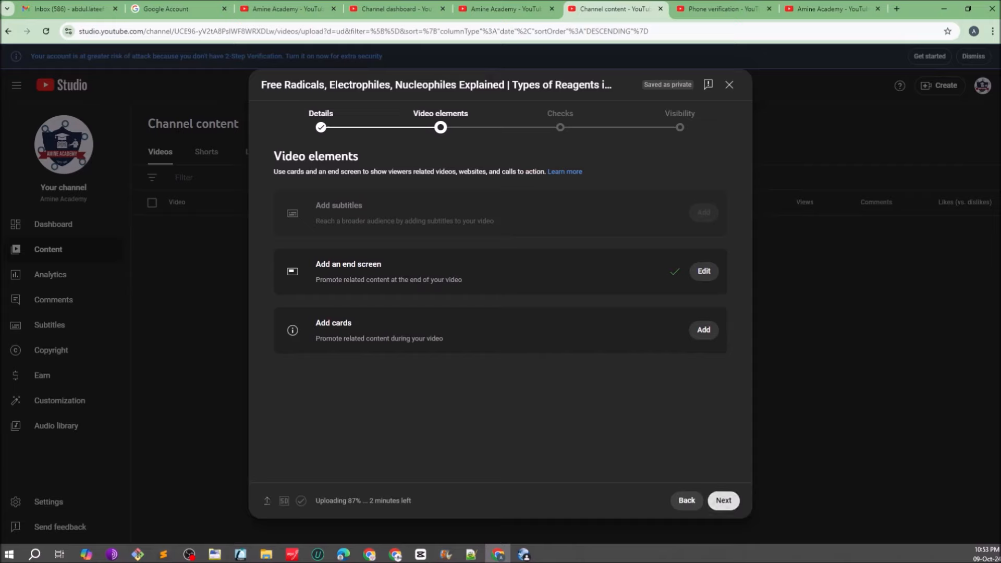
{"action": "left_click", "coordinate": [723, 500]}
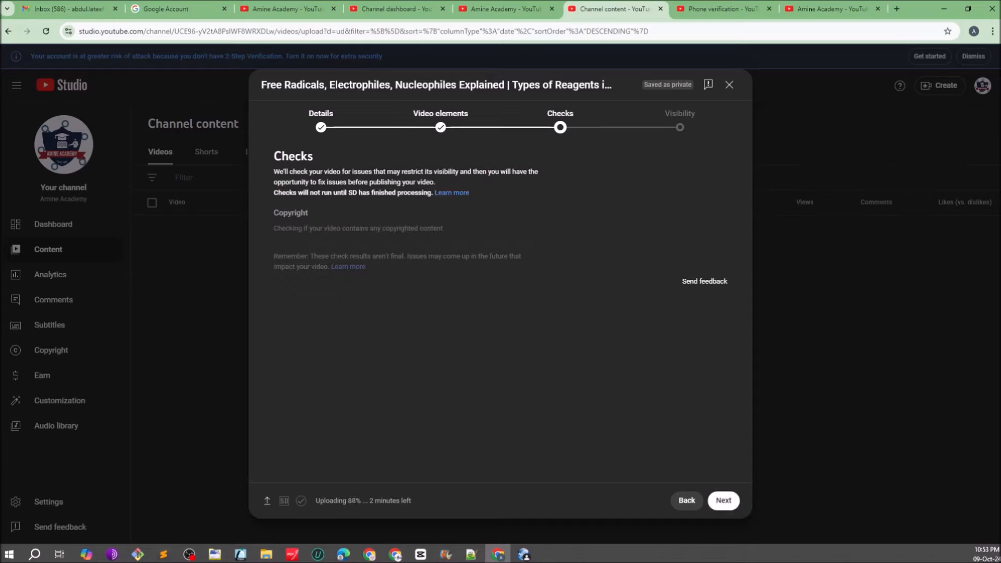
{"action": "left_click_drag", "start_coordinate": [280, 212], "coordinate": [443, 230]}
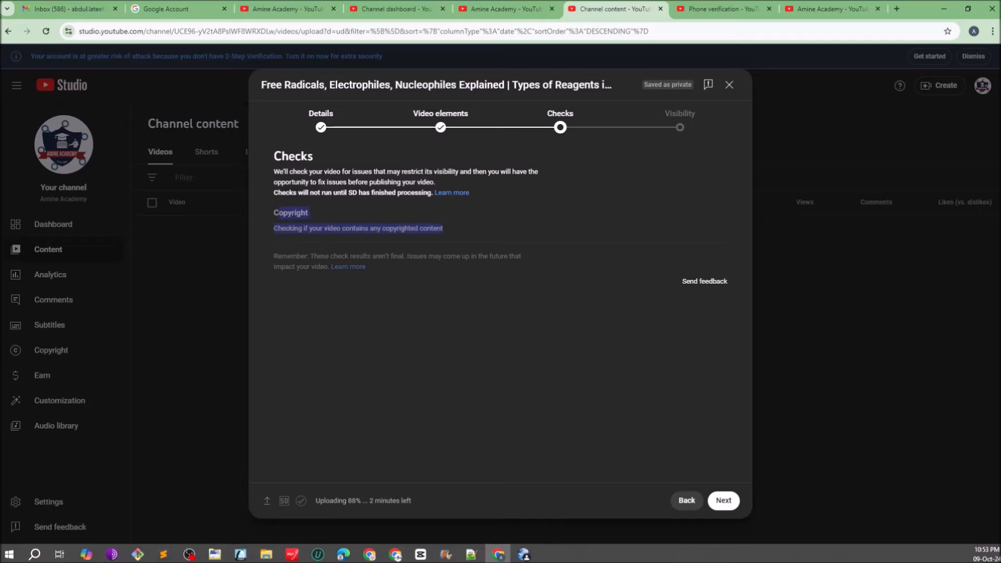
{"action": "left_click", "coordinate": [723, 500]}
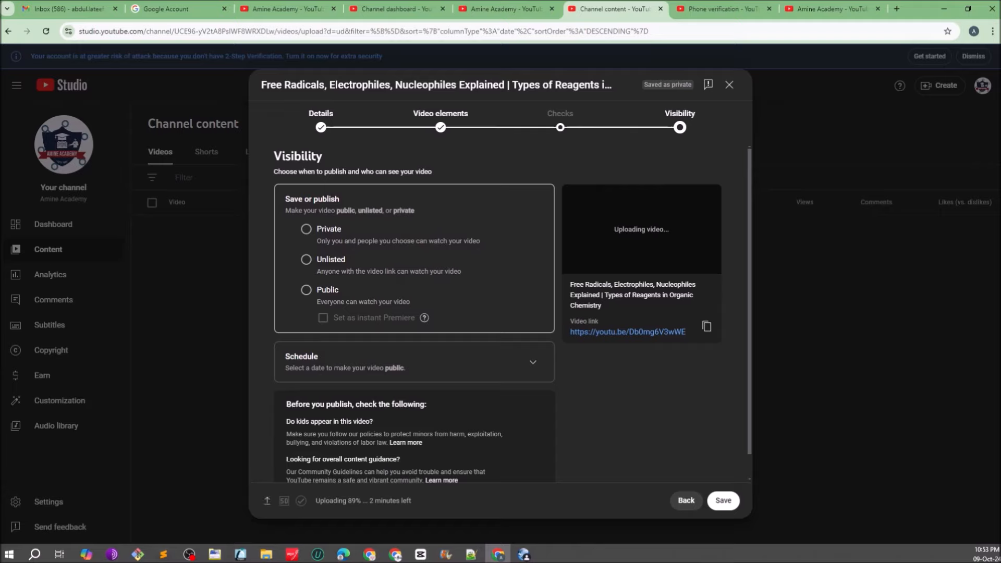
- Set the video's visibility to Public as an instant Premiere and publish it, closing the upload notice
{"action": "left_click_drag", "start_coordinate": [312, 199], "coordinate": [327, 199]}
{"action": "left_click", "coordinate": [306, 289]}
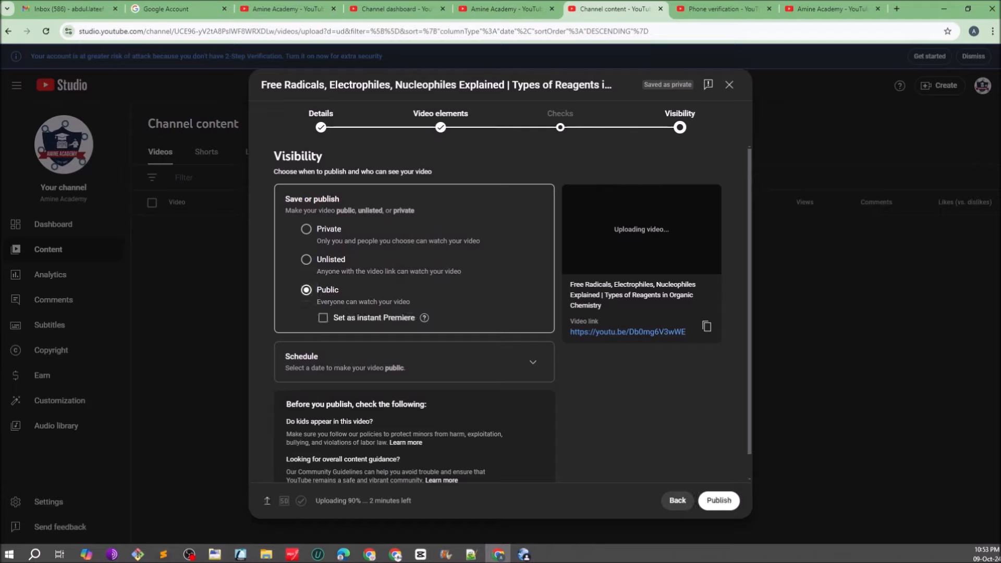
{"action": "left_click", "coordinate": [323, 318]}
{"action": "scroll", "coordinate": [513, 312], "scroll_direction": "down", "scroll_amount": 1}
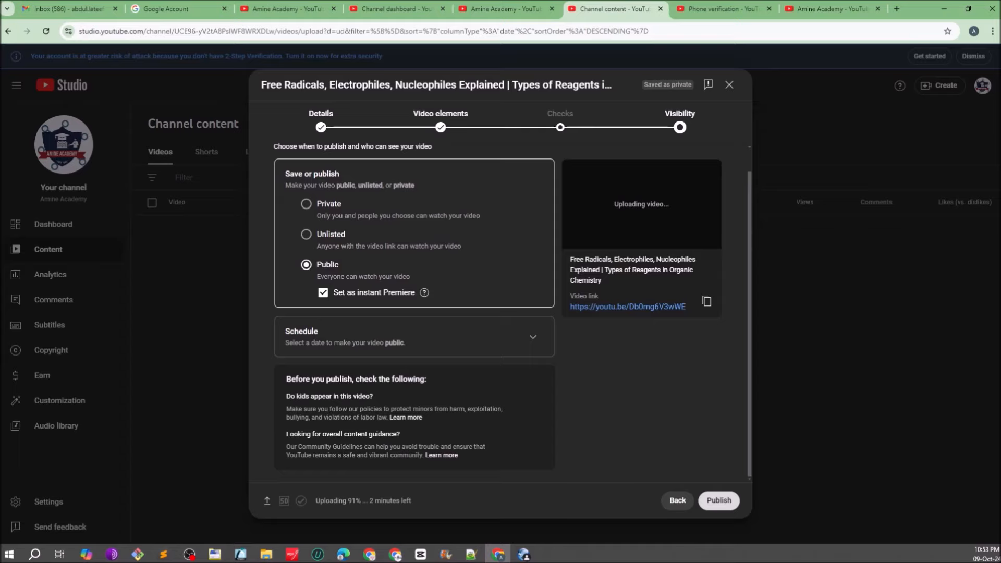
{"action": "left_click", "coordinate": [719, 501]}
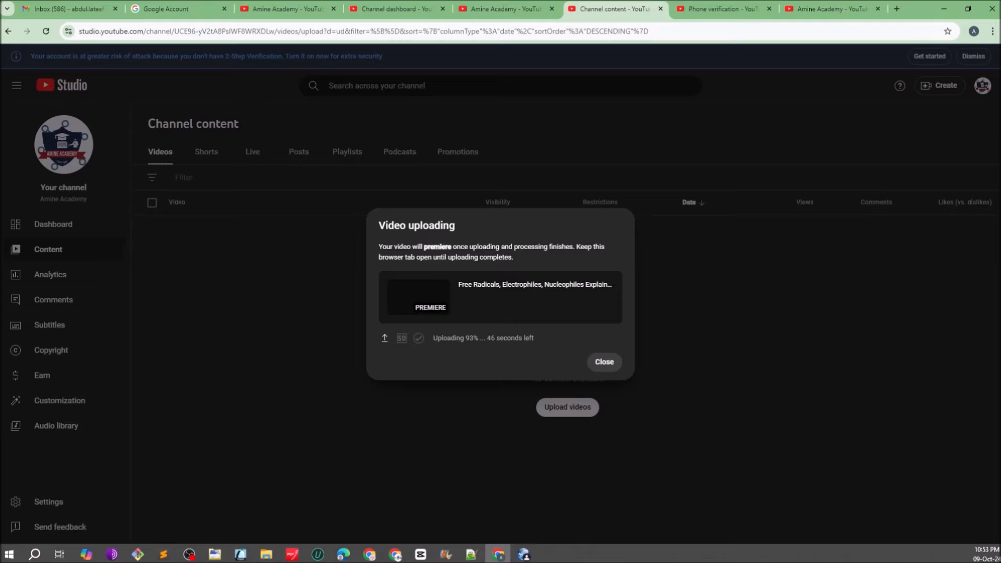
{"action": "left_click", "coordinate": [605, 362]}
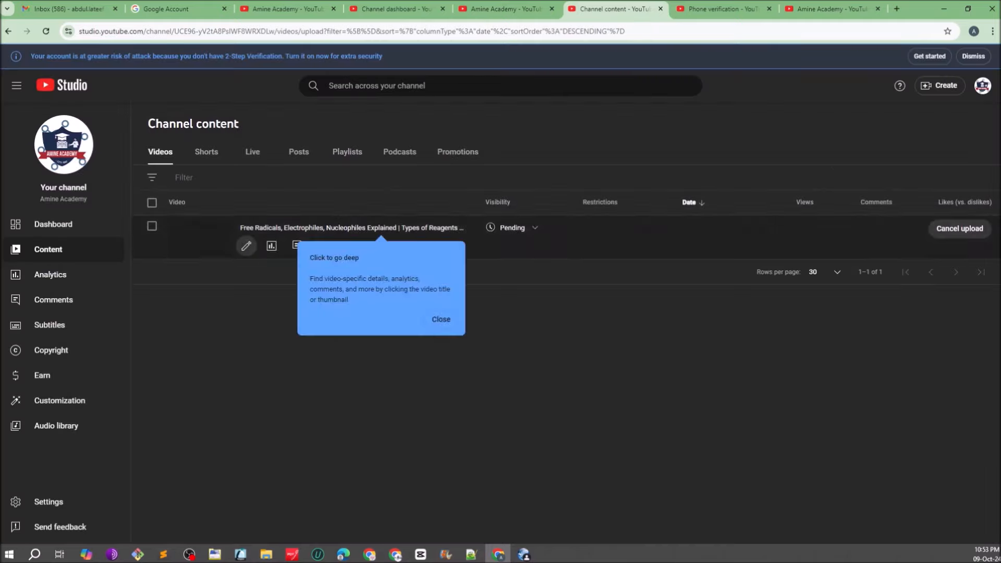
- Open the uploaded video's details, upload thumbnail.png as its thumbnail and save the change
{"action": "left_click", "coordinate": [246, 245]}
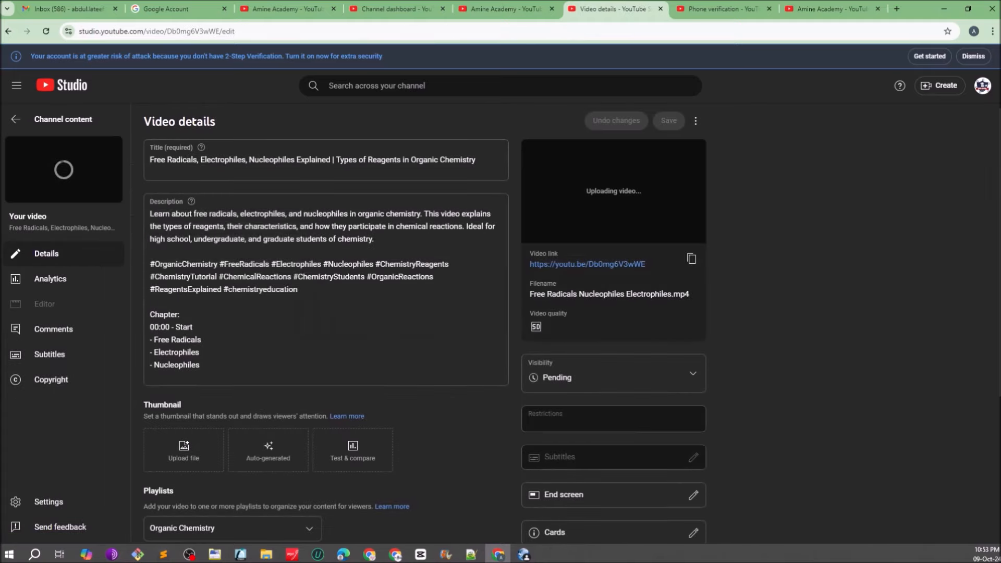
{"action": "scroll", "coordinate": [325, 323], "scroll_direction": "down", "scroll_amount": 3}
{"action": "scroll", "coordinate": [326, 323], "scroll_direction": "up", "scroll_amount": 1}
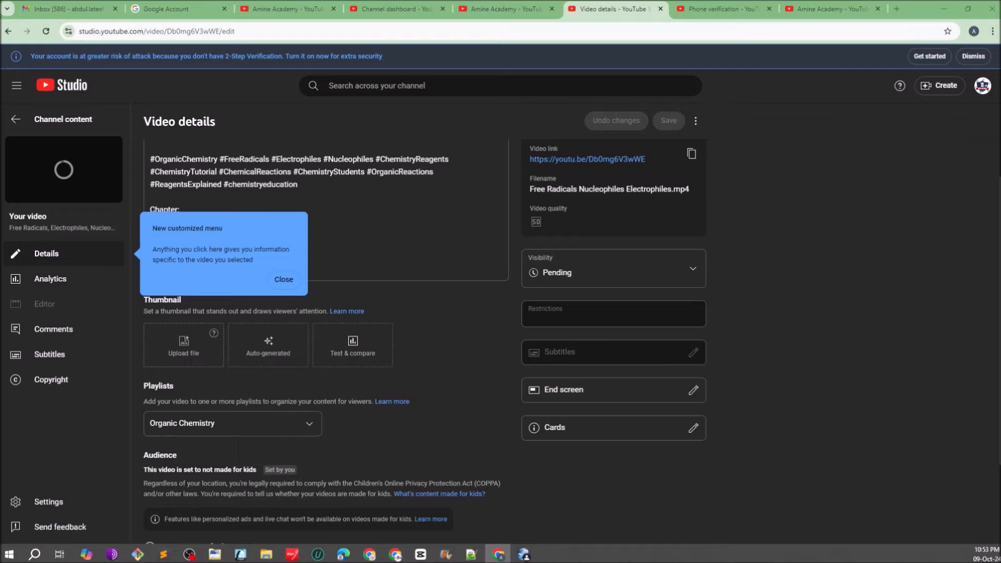
{"action": "left_click", "coordinate": [183, 345]}
{"action": "left_click", "coordinate": [486, 89]}
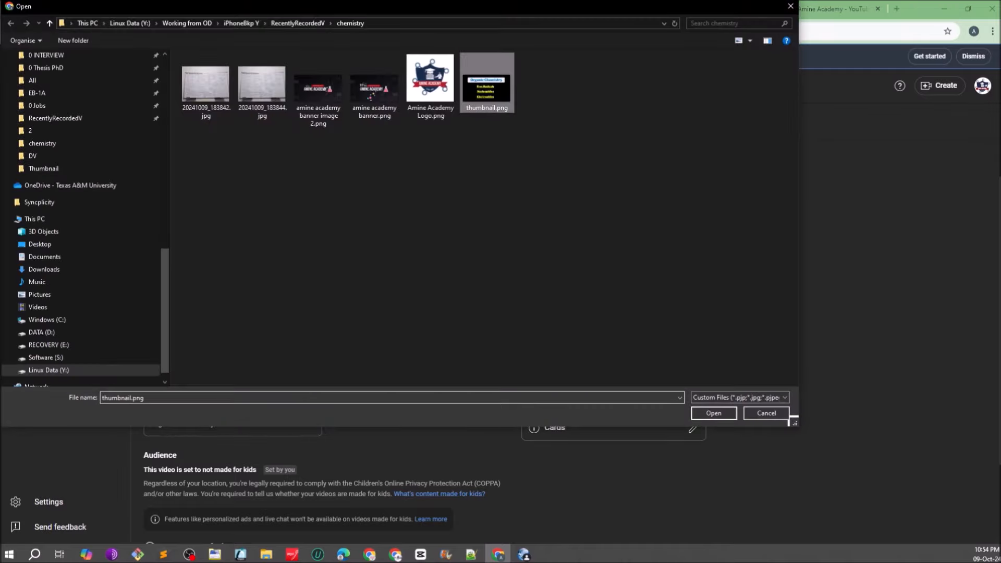
{"action": "left_click", "coordinate": [713, 413]}
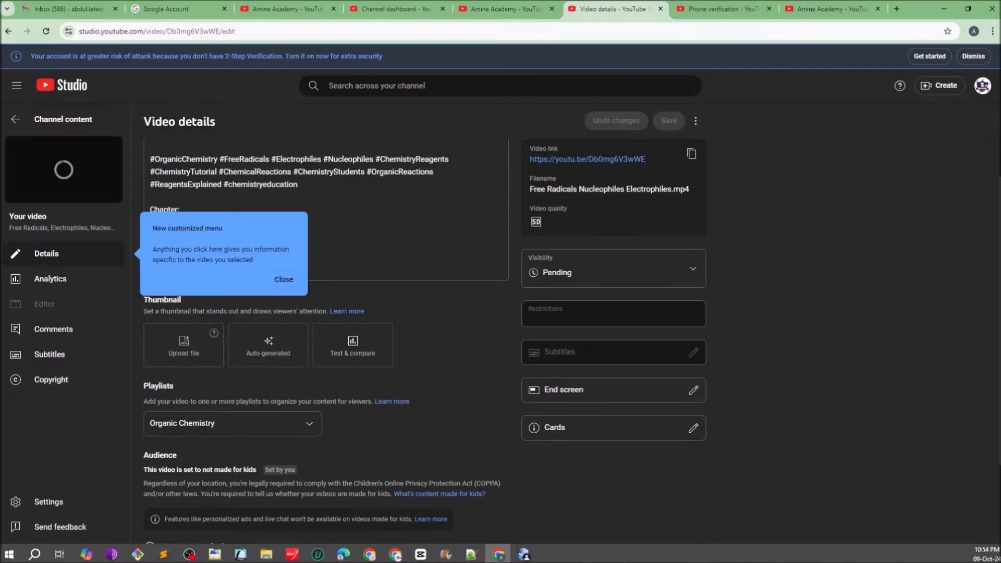
{"action": "left_click", "coordinate": [668, 121]}
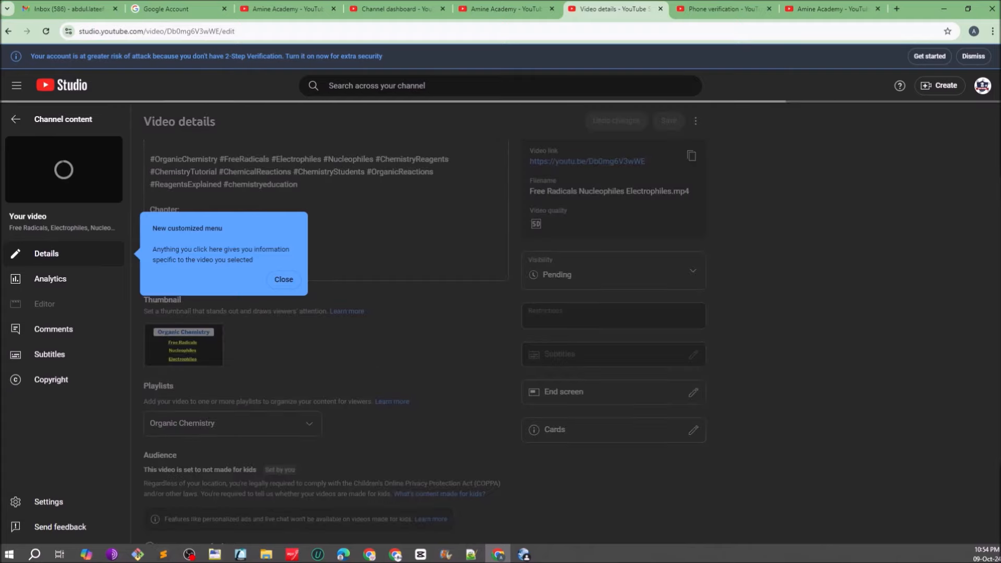